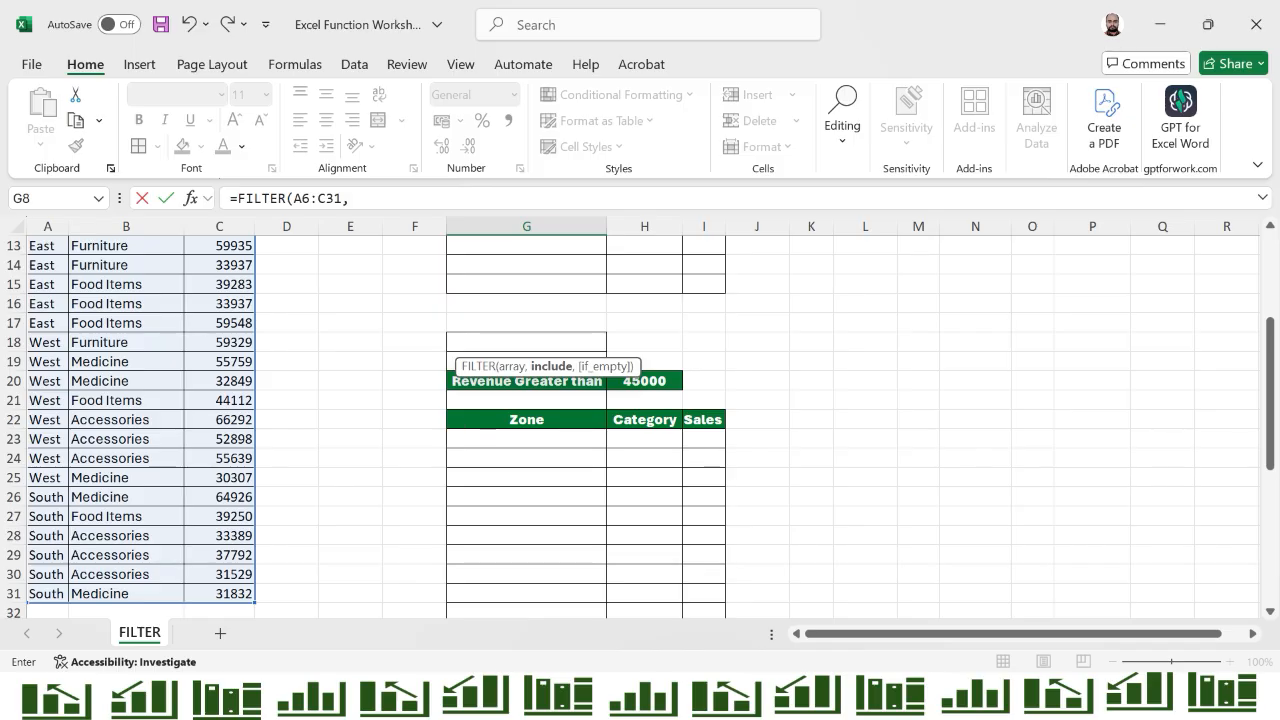
Use the category values B6:B31 as the include range of the FILTER formula in G8
{"action": "key", "text": "Up"}
{"action": "key", "text": "Right"}
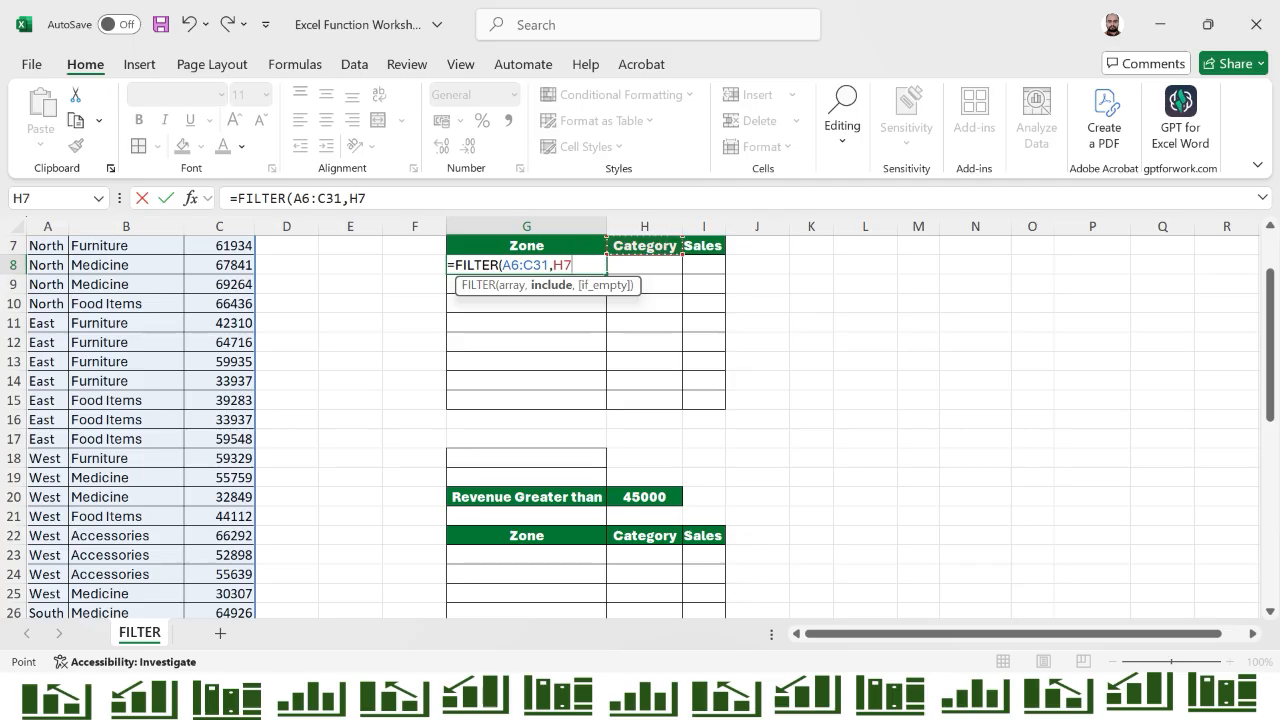
{"action": "left_click", "coordinate": [126, 381]}
{"action": "key", "text": "ctrl+Up"}
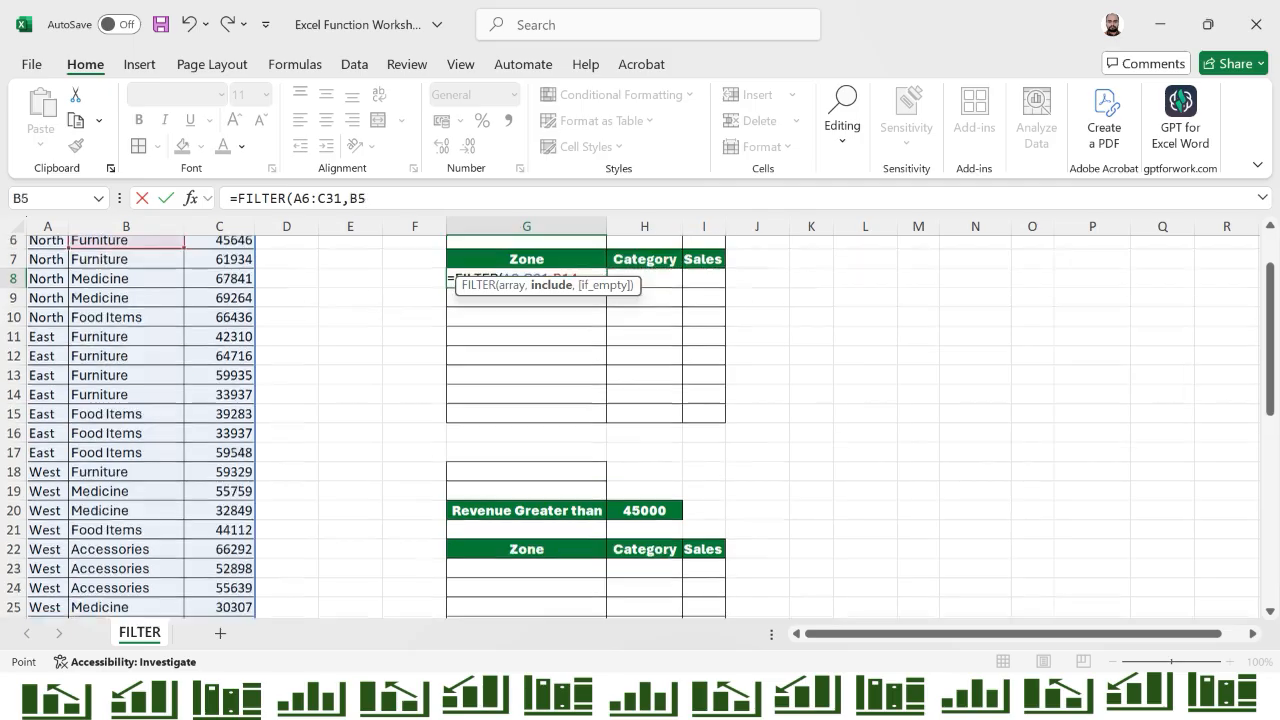
{"action": "key", "text": "Down"}
{"action": "key", "text": "ctrl+shift+Down"}
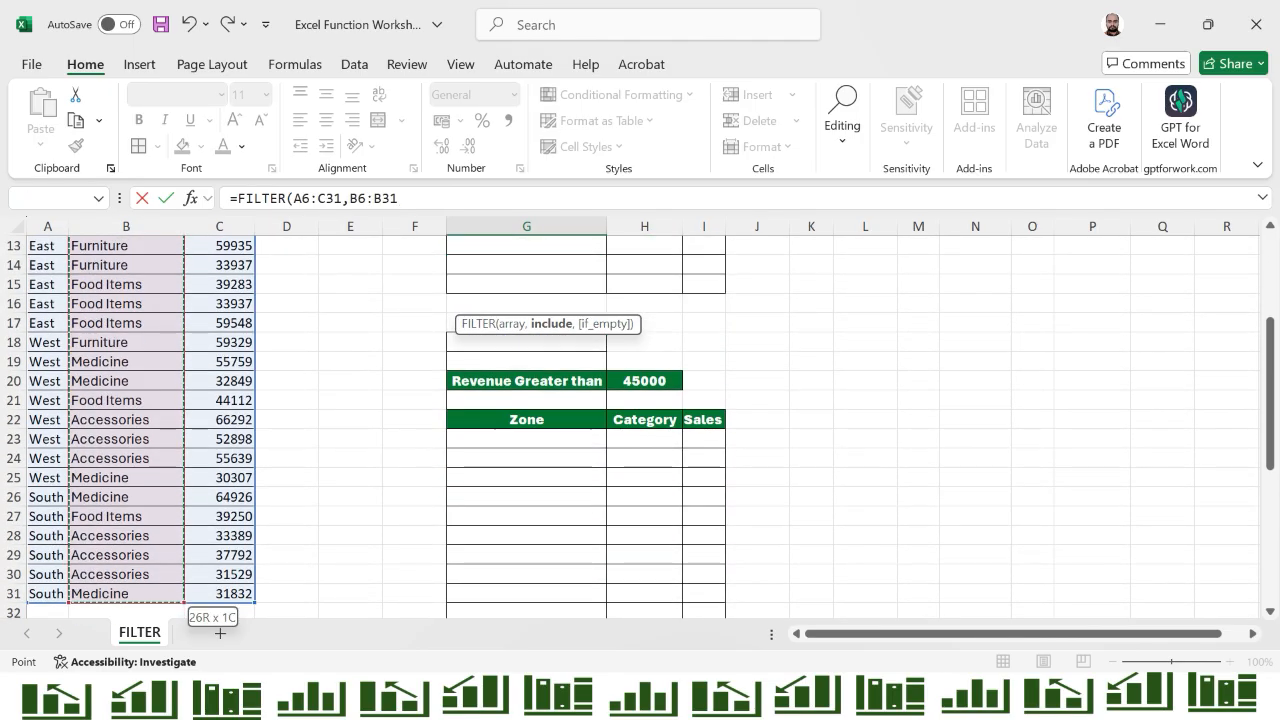
Complete the include condition so the category range must equal the criterion in cell H5
{"action": "type", "text": "="}
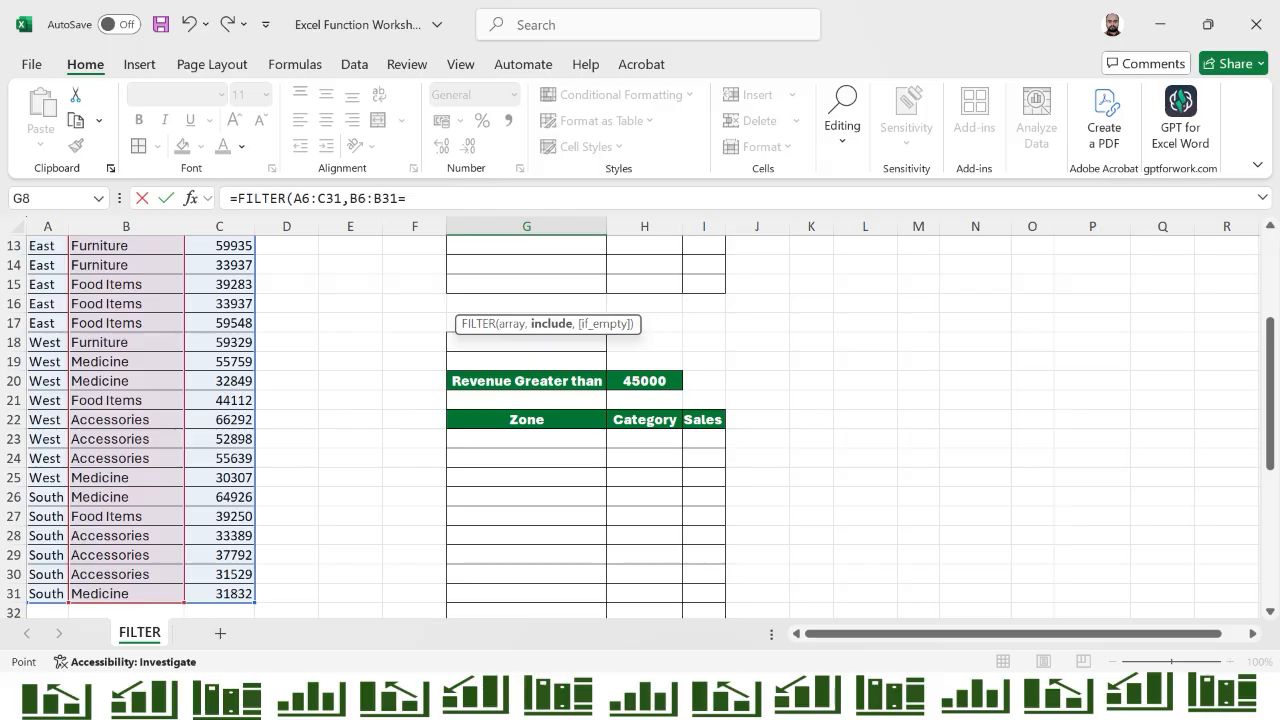
{"action": "key", "text": "Up"}
{"action": "key", "text": "Up"}
{"action": "key", "text": "Up"}
{"action": "key", "text": "Up"}
{"action": "key", "text": "Up"}
{"action": "key", "text": "Up"}
{"action": "key", "text": "Right"}
{"action": "key", "text": "Left"}
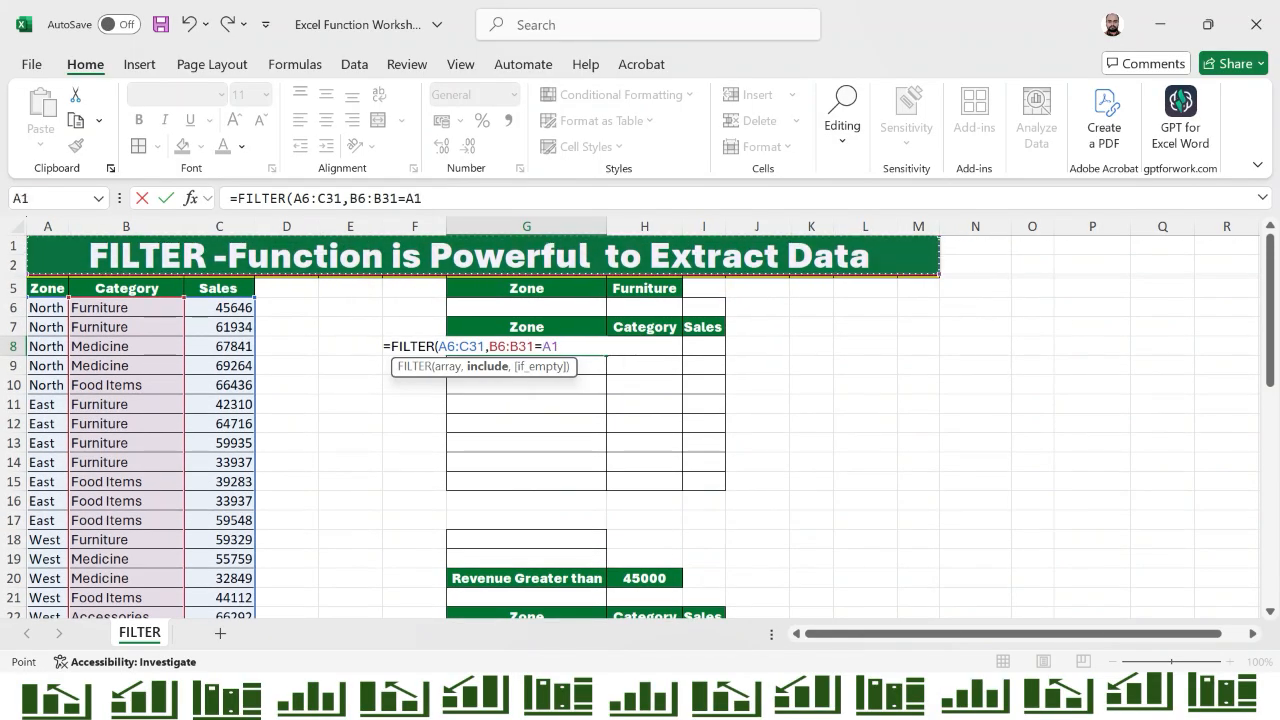
{"action": "key", "text": "Down"}
{"action": "key", "text": "Left"}
{"action": "key", "text": "Left"}
{"action": "key", "text": "Left"}
{"action": "key", "text": "Left"}
{"action": "key", "text": "Left"}
{"action": "key", "text": "Down"}
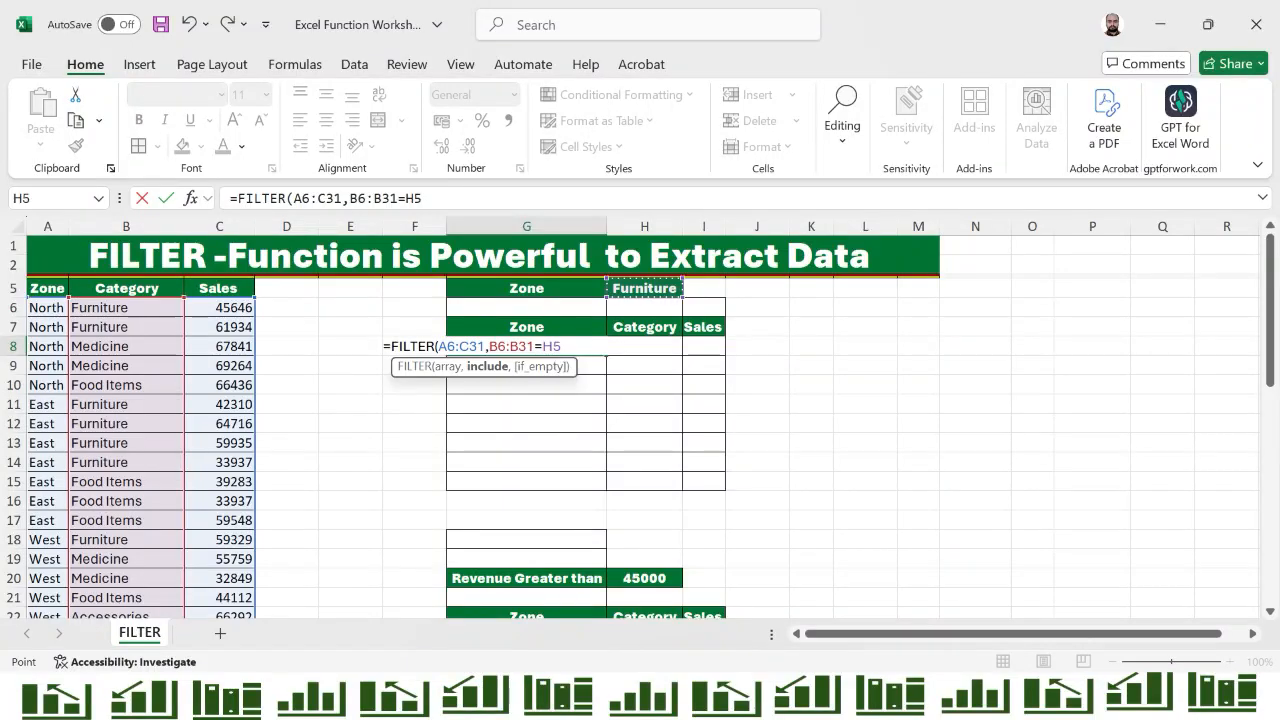
Add "No Match Found" as the if_empty argument and commit the FILTER formula in G8
{"action": "type", "text": ","}
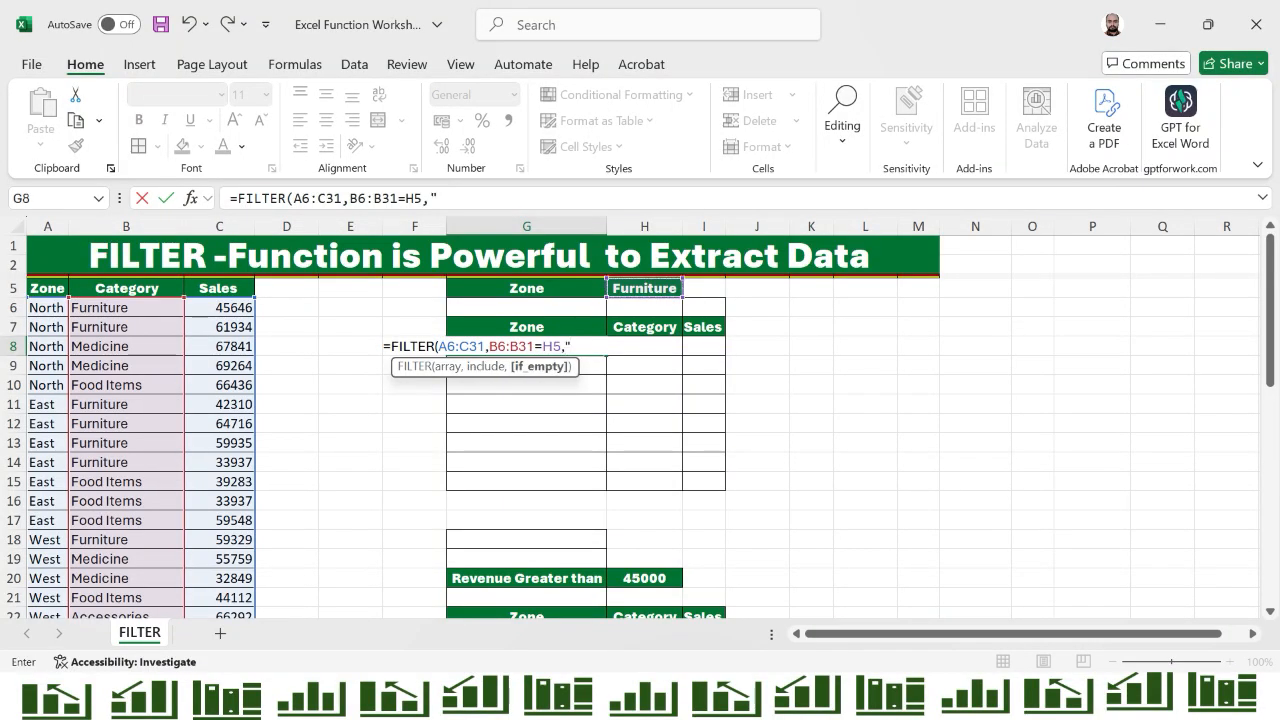
{"action": "type", "text": "\"No Match"}
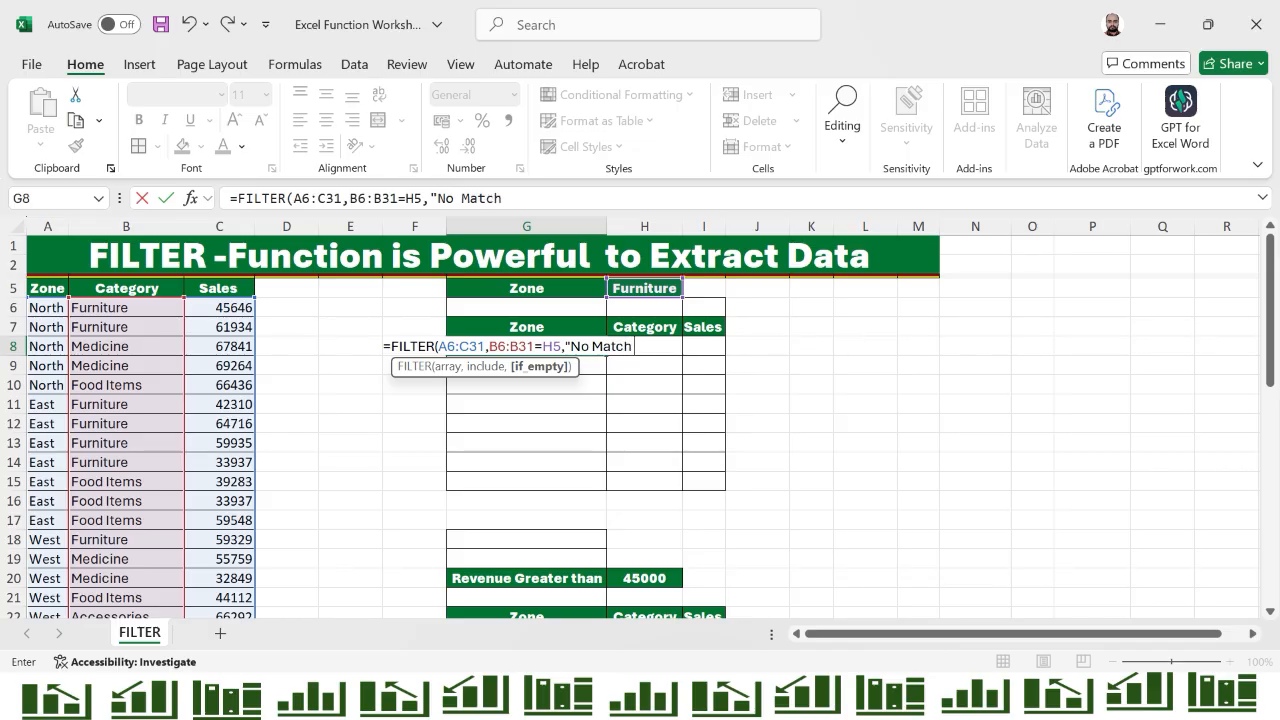
{"action": "type", "text": " Found"}
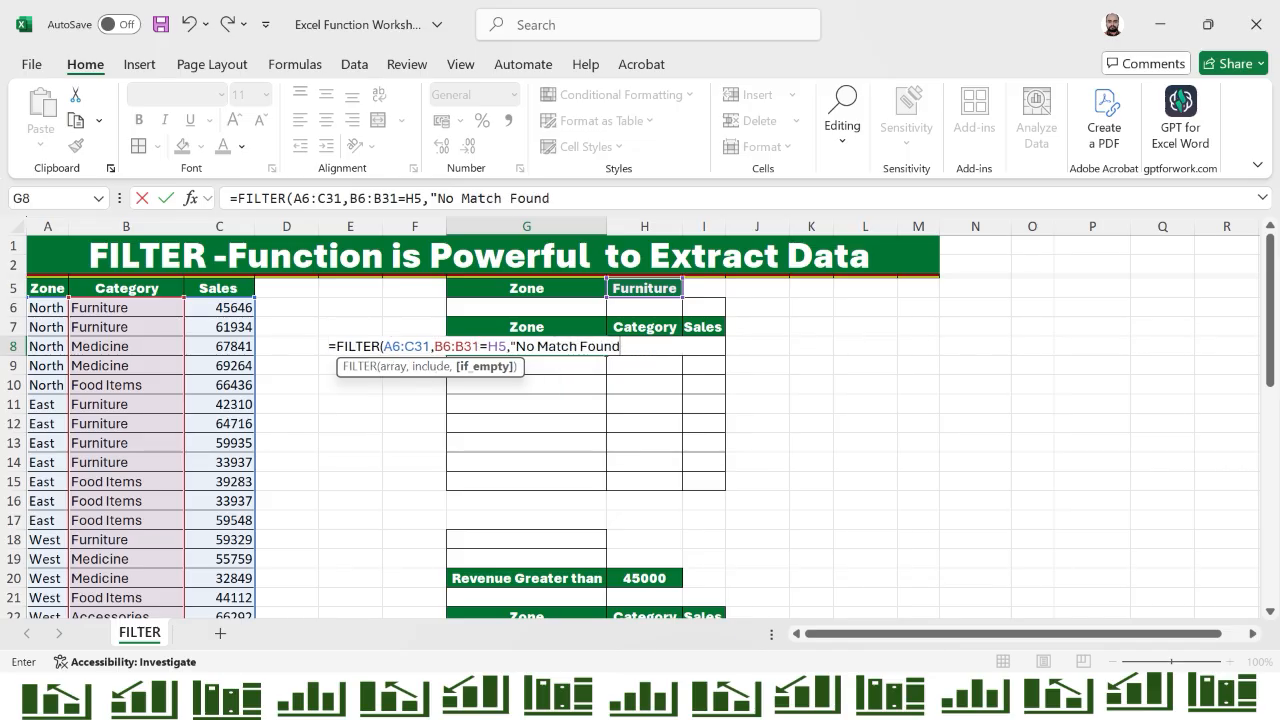
{"action": "type", "text": "\")"}
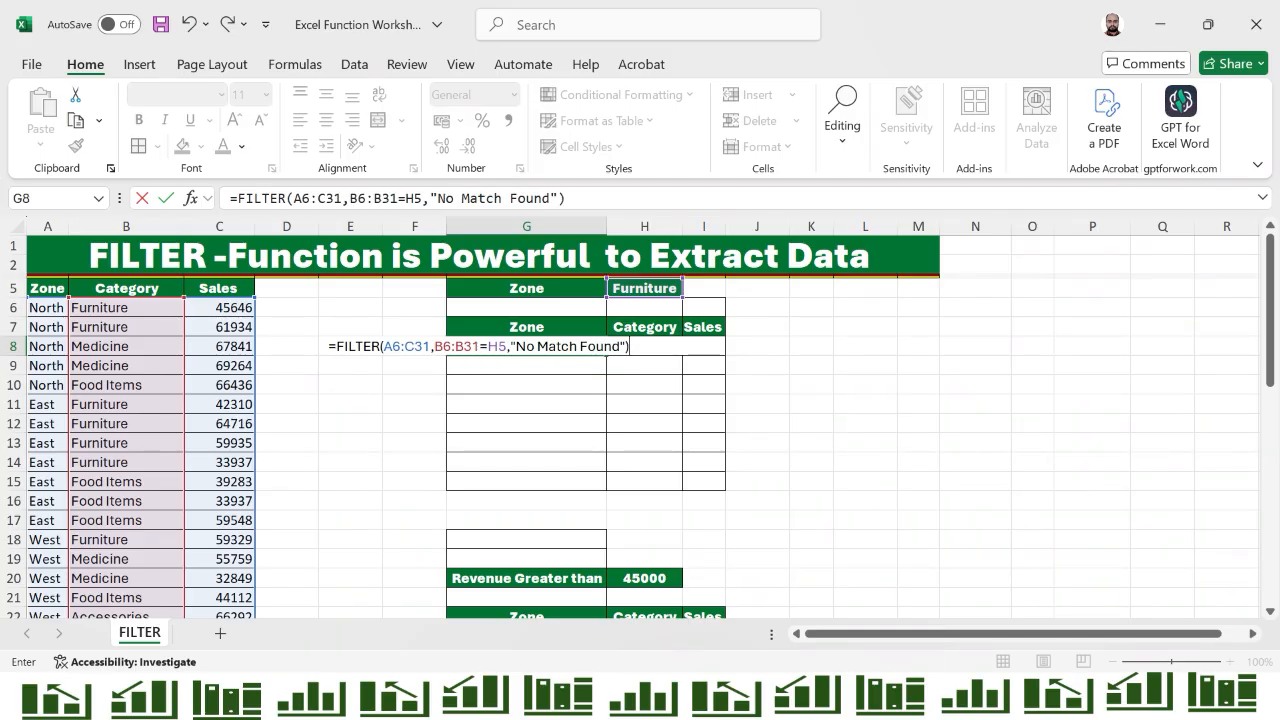
{"action": "key", "text": "Return"}
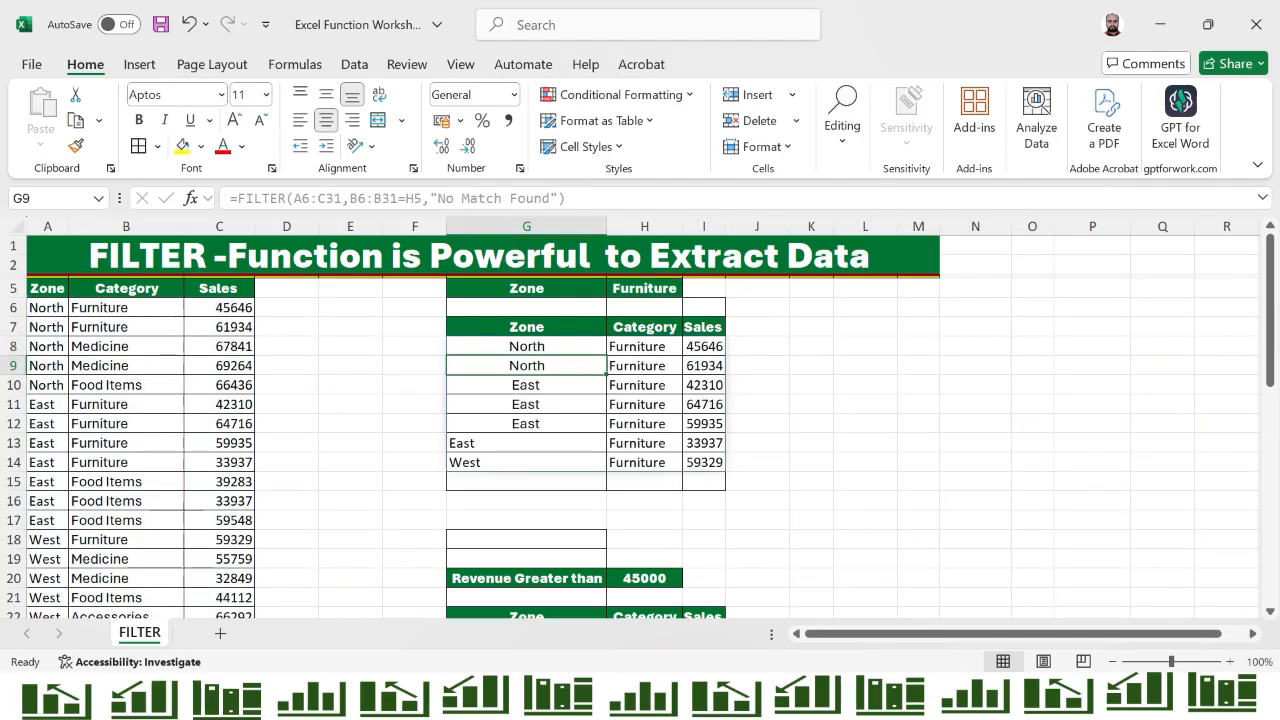
Copy the formatting of the first result row G8:I8 onto the filtered rows down to row 14
{"action": "key", "text": "Up"}
{"action": "key", "text": "Right"}
{"action": "key", "text": "Right"}
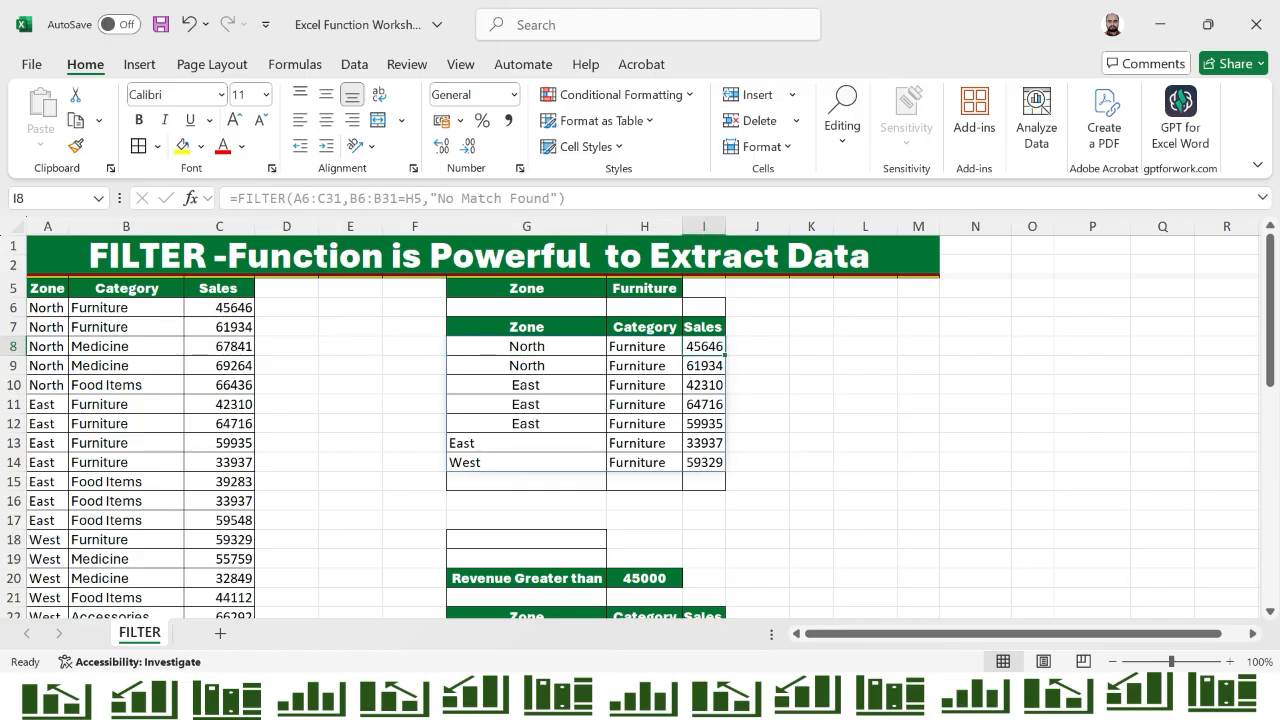
{"action": "key", "text": "Left"}
{"action": "key", "text": "shift+Right"}
{"action": "key", "text": "Left"}
{"action": "key", "text": "shift+Right"}
{"action": "key", "text": "shift+Right"}
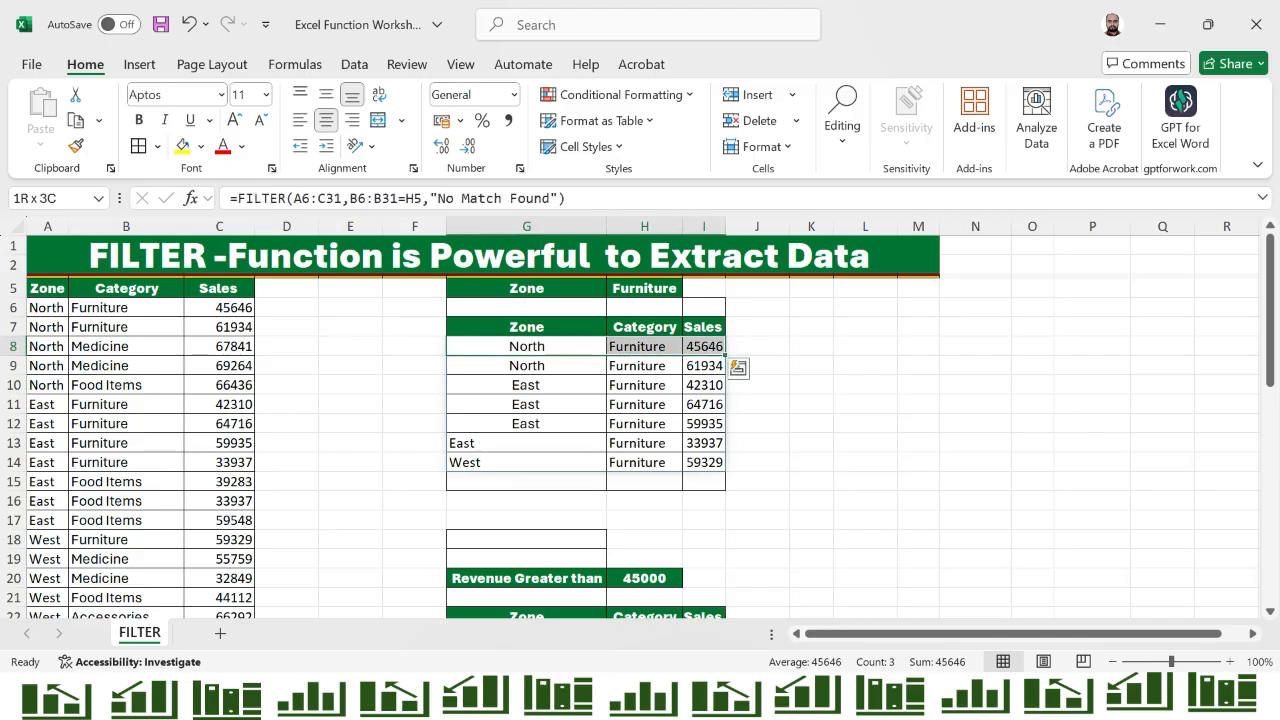
{"action": "left_click", "coordinate": [76, 146]}
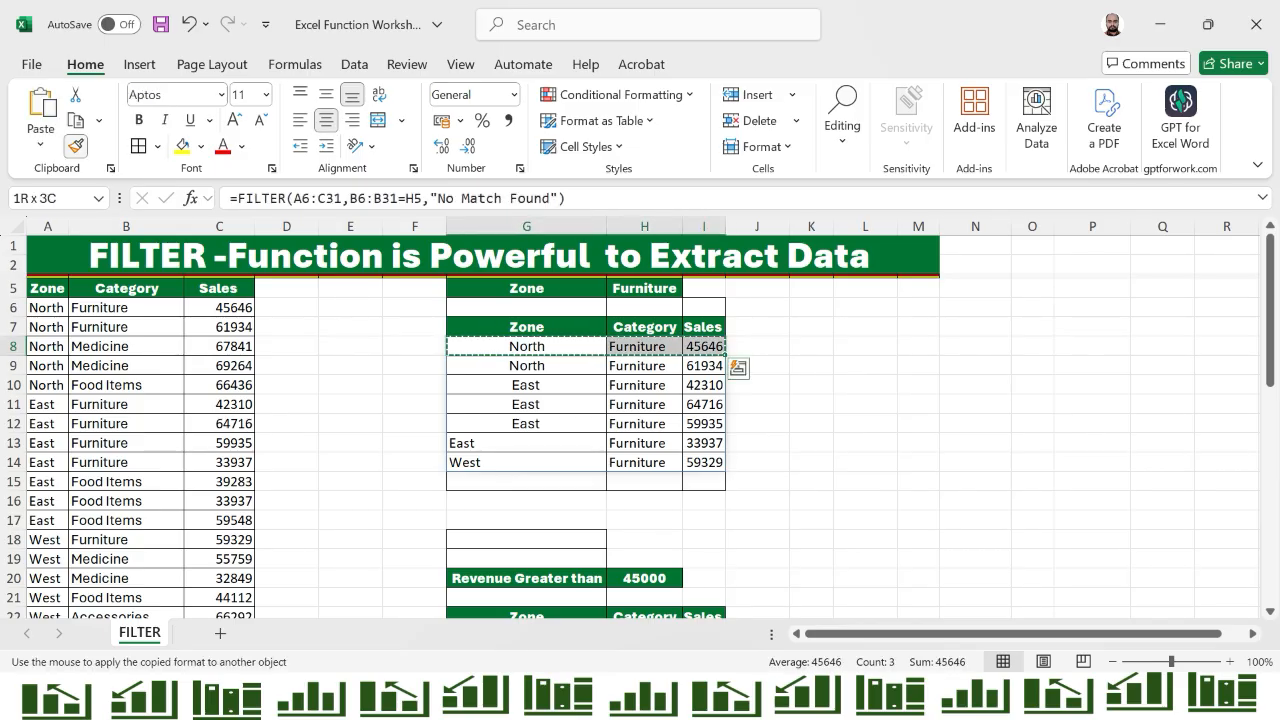
{"action": "left_click_drag", "start_coordinate": [526, 346], "coordinate": [704, 462]}
Set the filter criterion in H5 to Medicine
{"action": "key", "text": "Right"}
{"action": "key", "text": "Left"}
{"action": "key", "text": "Up"}
{"action": "key", "text": "Right"}
{"action": "key", "text": "Up"}
{"action": "key", "text": "Up"}
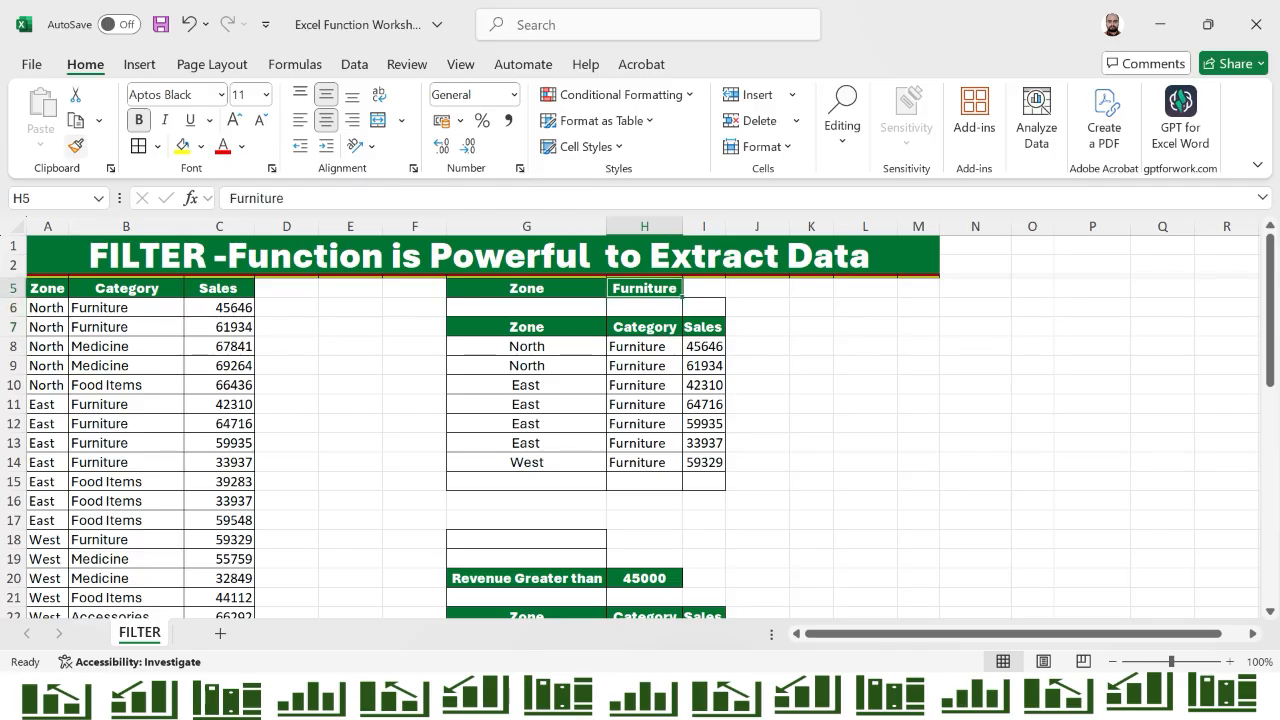
{"action": "type", "text": "Medi"}
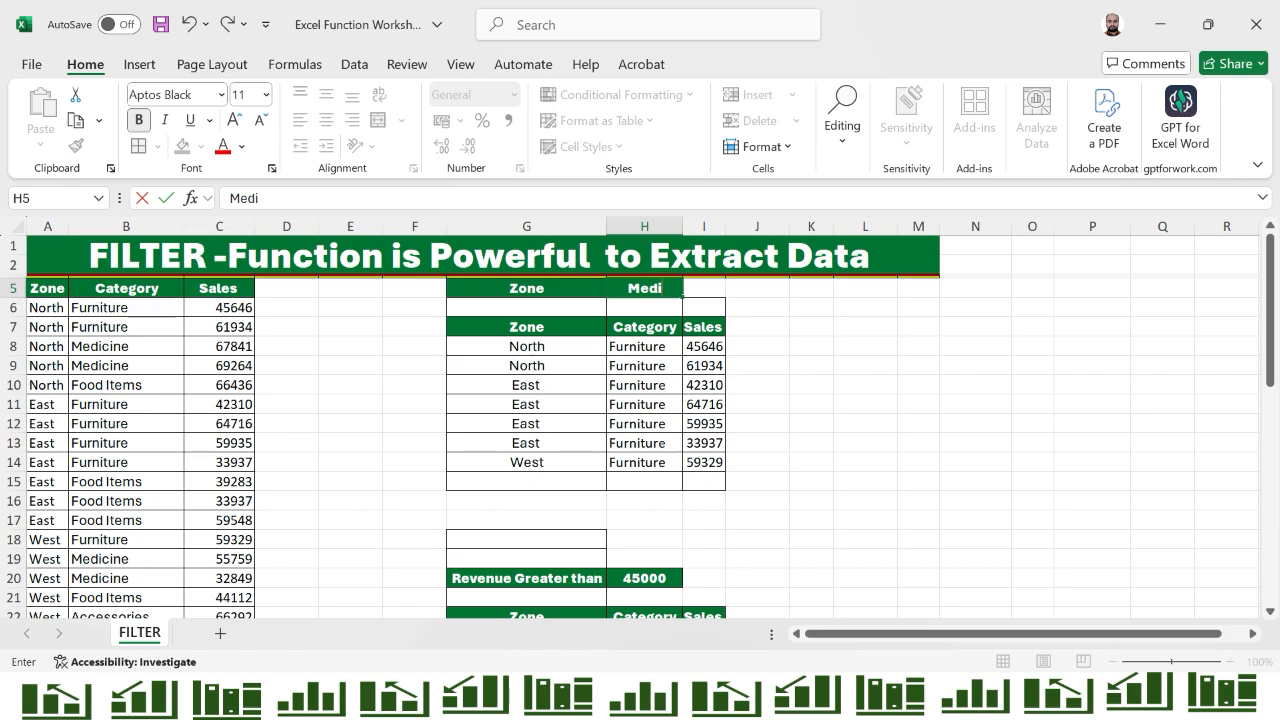
{"action": "type", "text": "cine"}
{"action": "key", "text": "Return"}
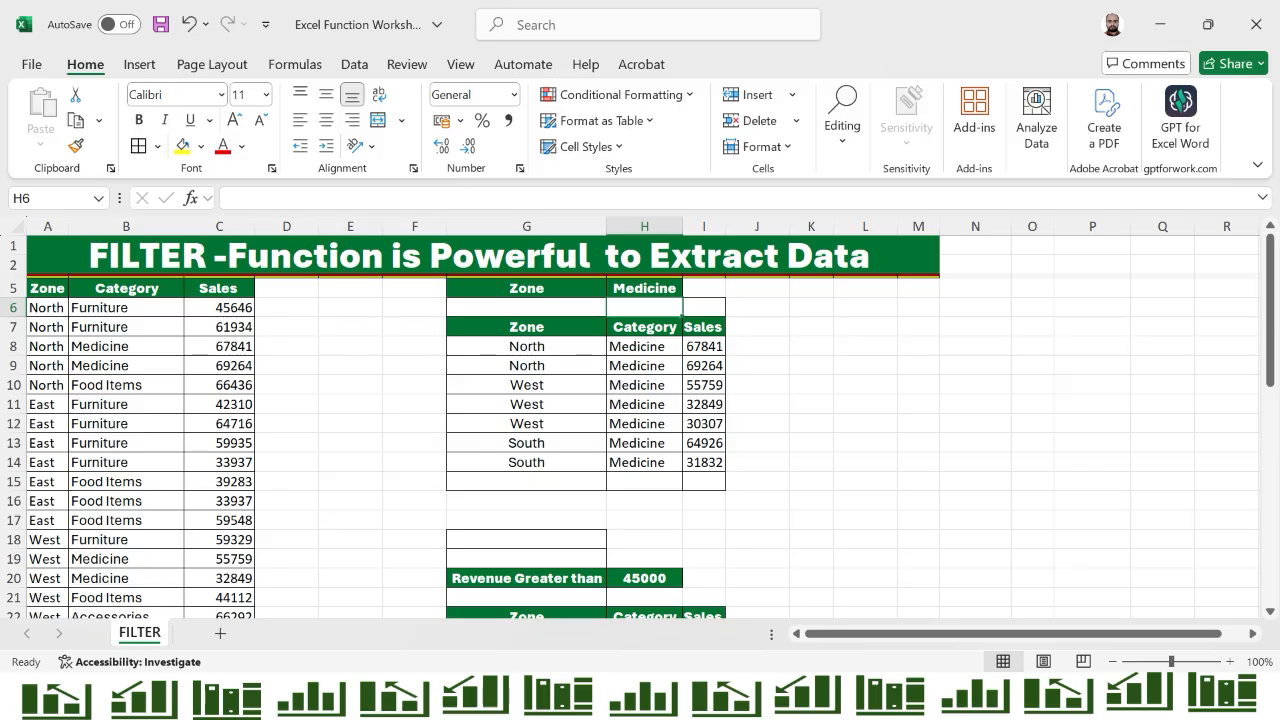
Set the filter criterion in H5 to Food Items and widen column H slightly to fit the text
{"action": "key", "text": "Left"}
{"action": "key", "text": "Right"}
{"action": "key", "text": "Up"}
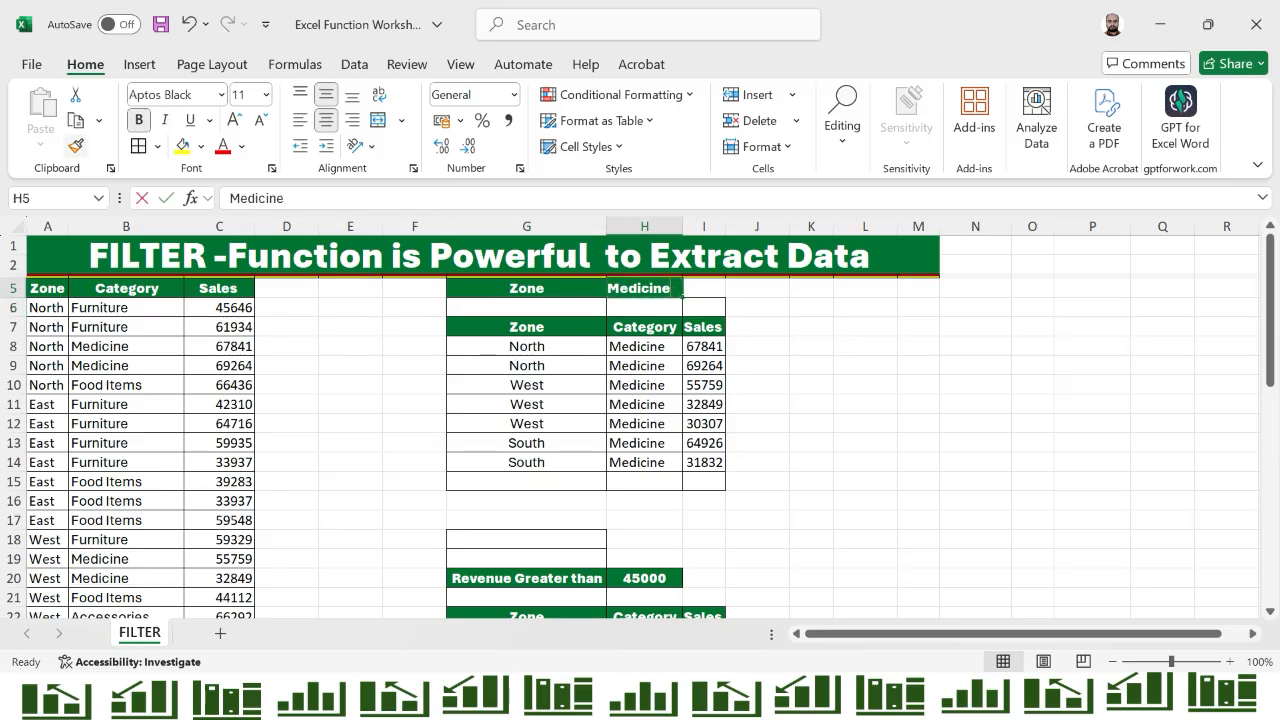
{"action": "type", "text": "Food Ite"}
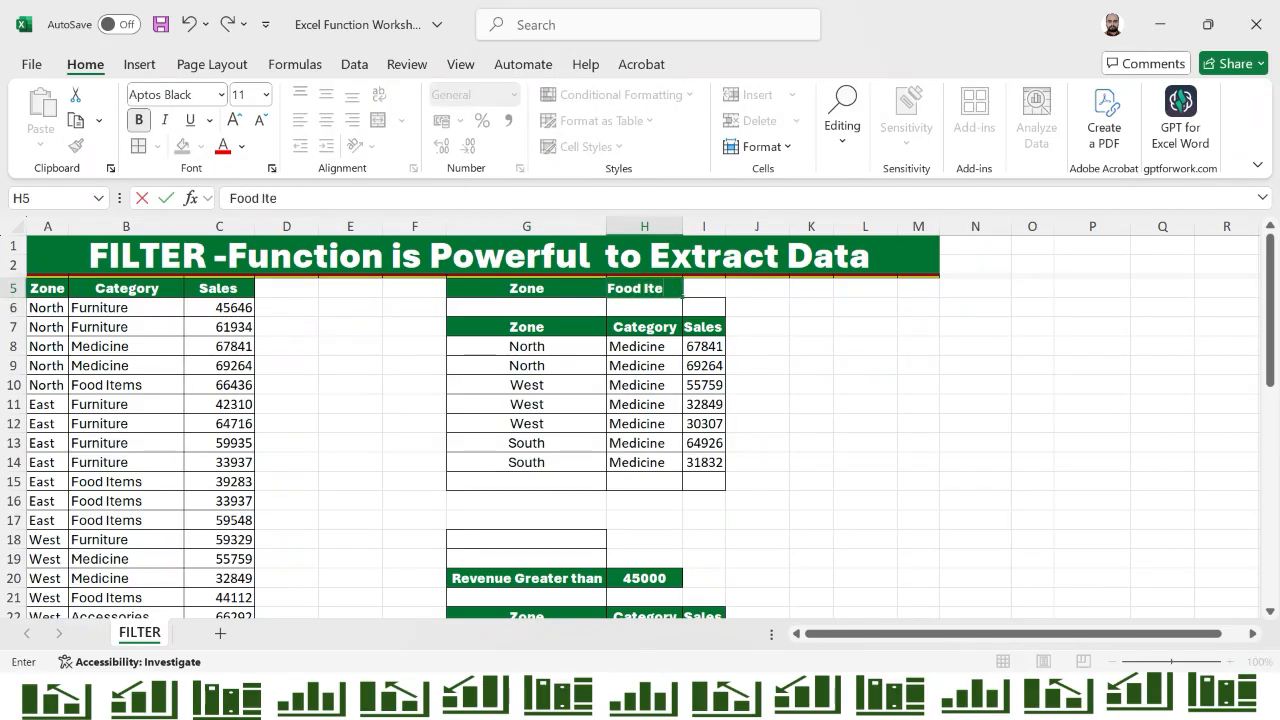
{"action": "type", "text": "ms"}
{"action": "key", "text": "Left"}
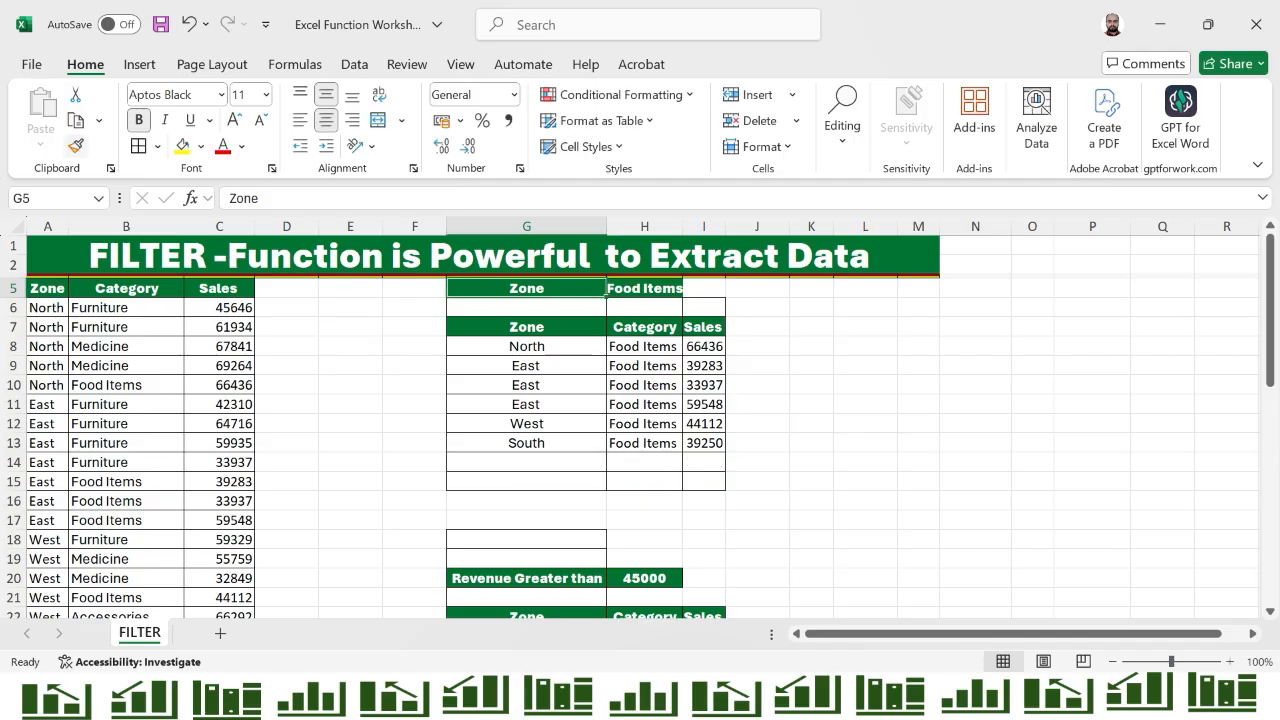
{"action": "key", "text": "Right"}
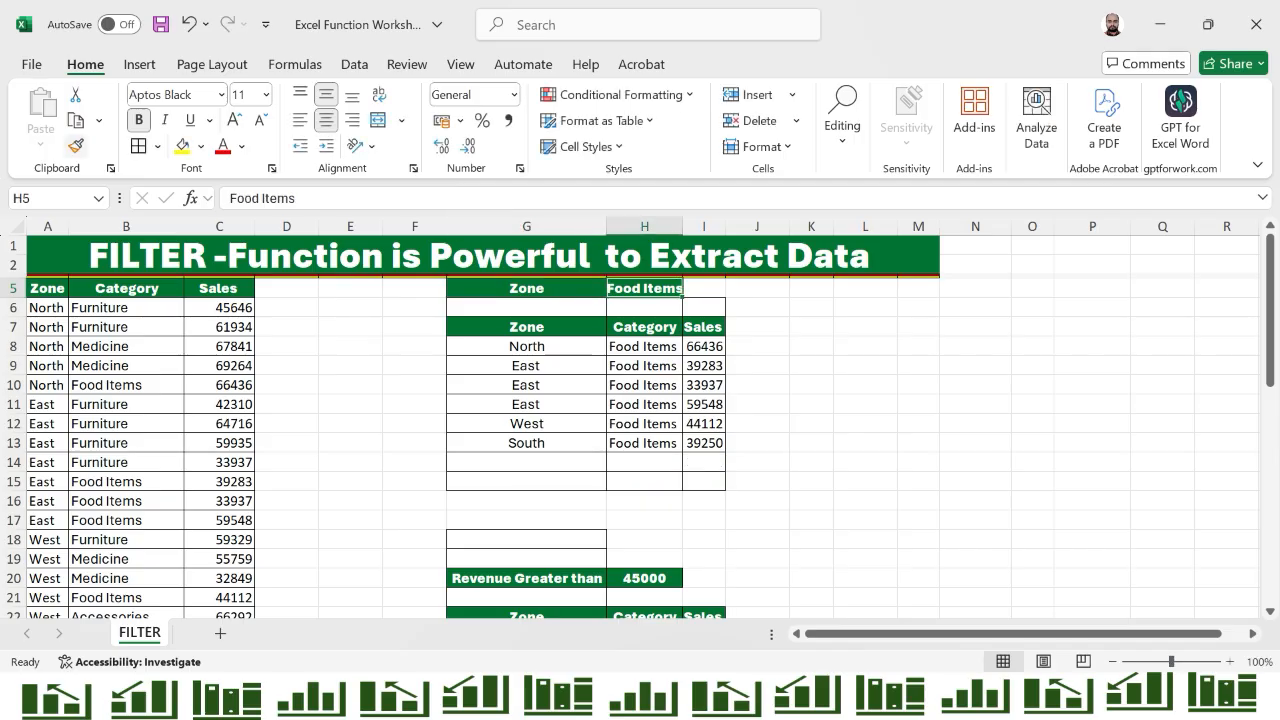
{"action": "left_click_drag", "start_coordinate": [683, 226], "coordinate": [691, 226]}
Start a FILTER formula in G23, under the revenue table's Zone header, with A6:C31 as the array
{"action": "scroll", "coordinate": [630, 428], "scroll_direction": "down", "scroll_amount": 3}
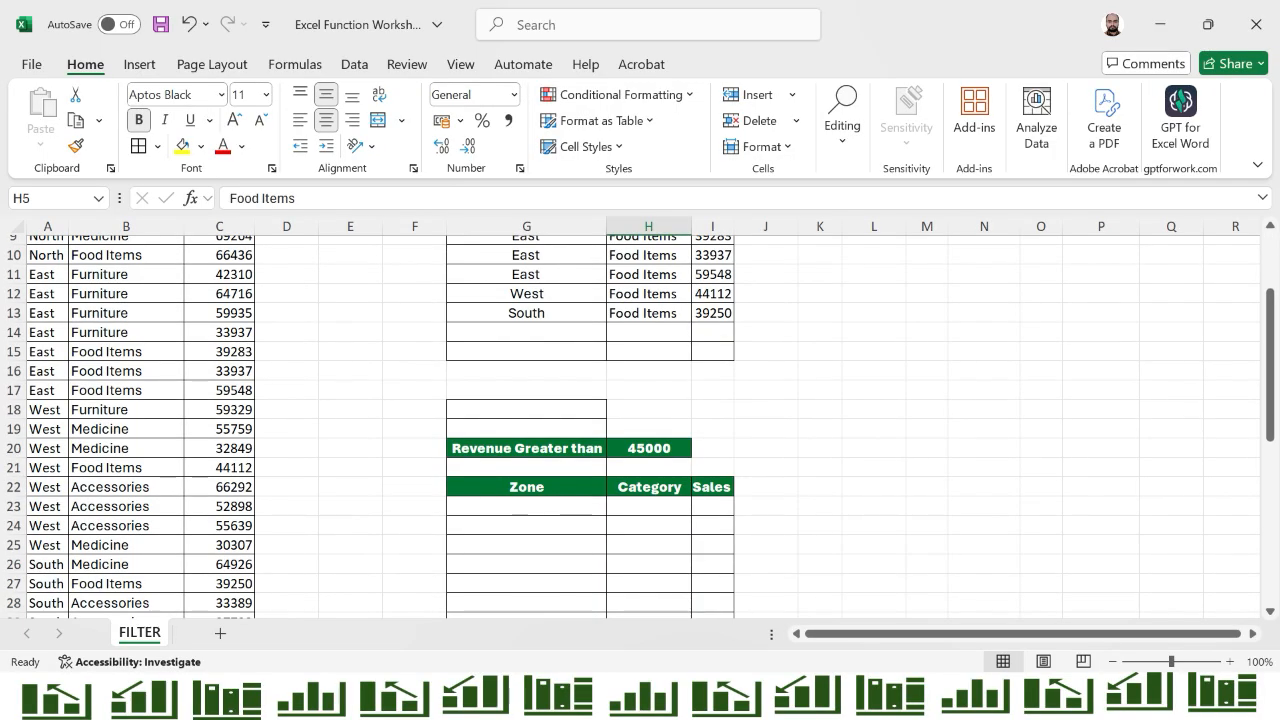
{"action": "left_click", "coordinate": [526, 506]}
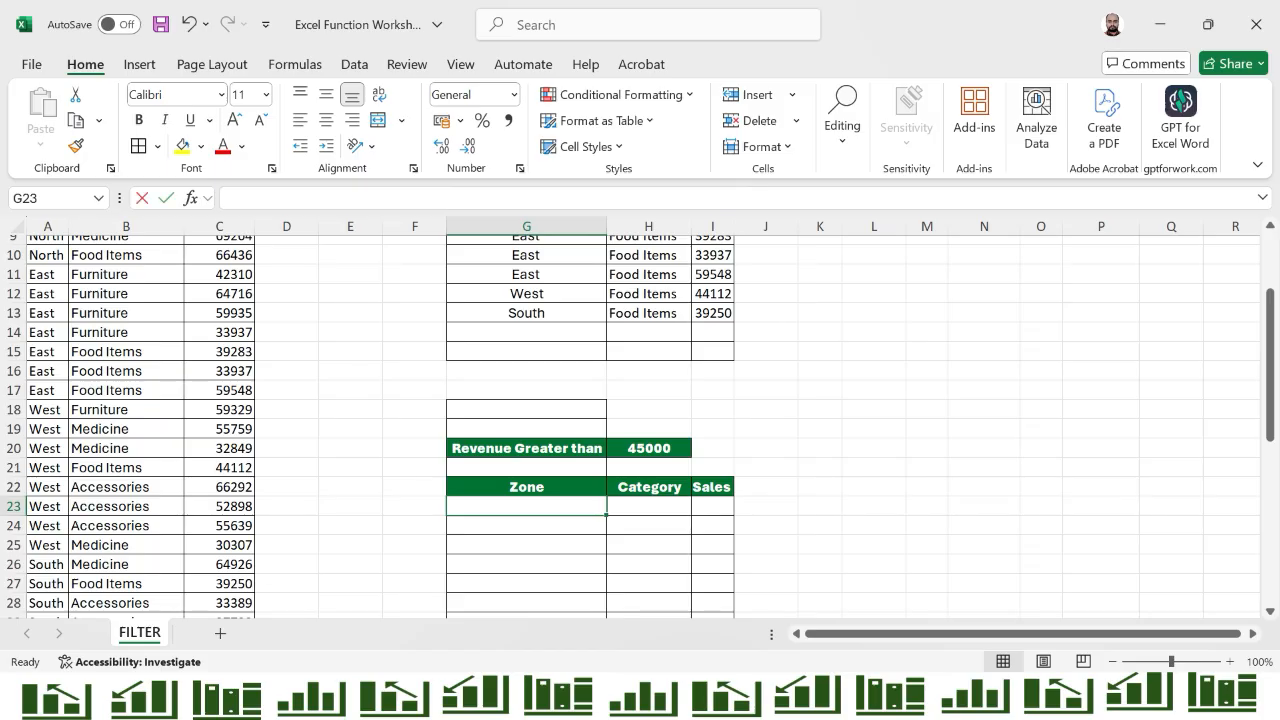
{"action": "type", "text": "=fil"}
{"action": "key", "text": "Tab"}
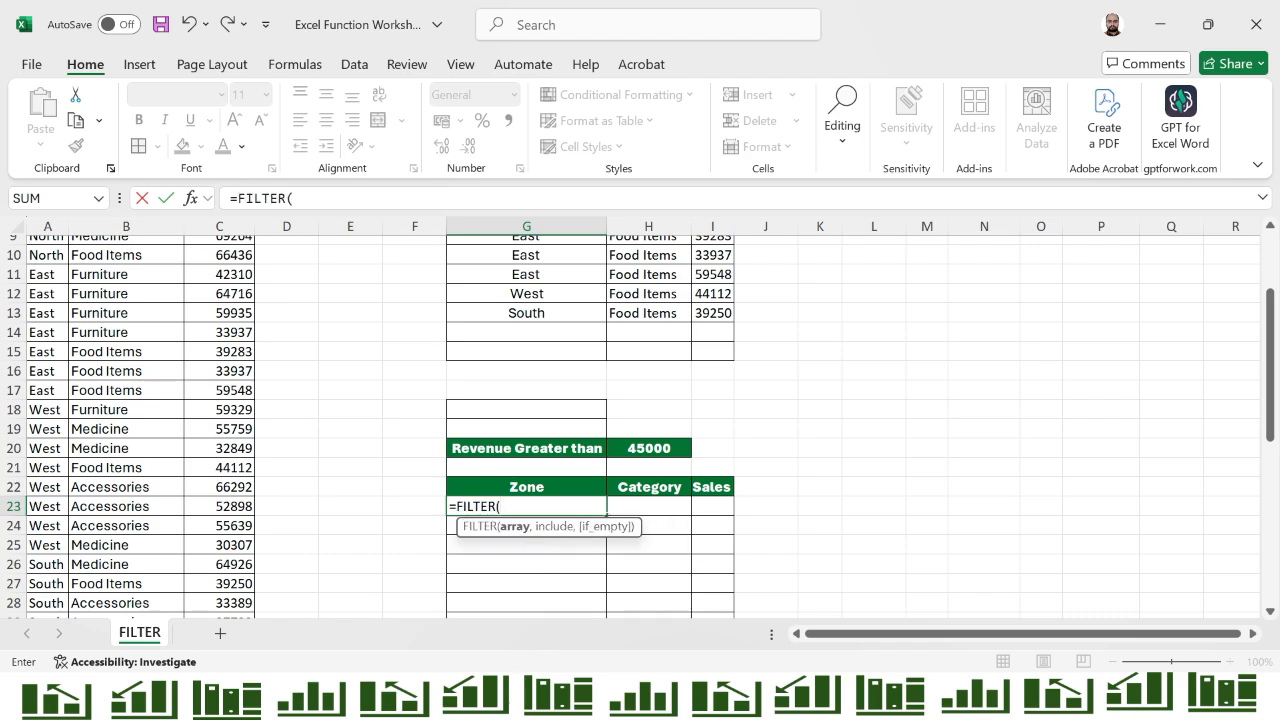
{"action": "key", "text": "ctrl+Left"}
{"action": "key", "text": "ctrl+Left"}
{"action": "key", "text": "ctrl+Up"}
{"action": "key", "text": "Down"}
{"action": "key", "text": "ctrl+shift+Right"}
{"action": "key", "text": "ctrl+shift+Down"}
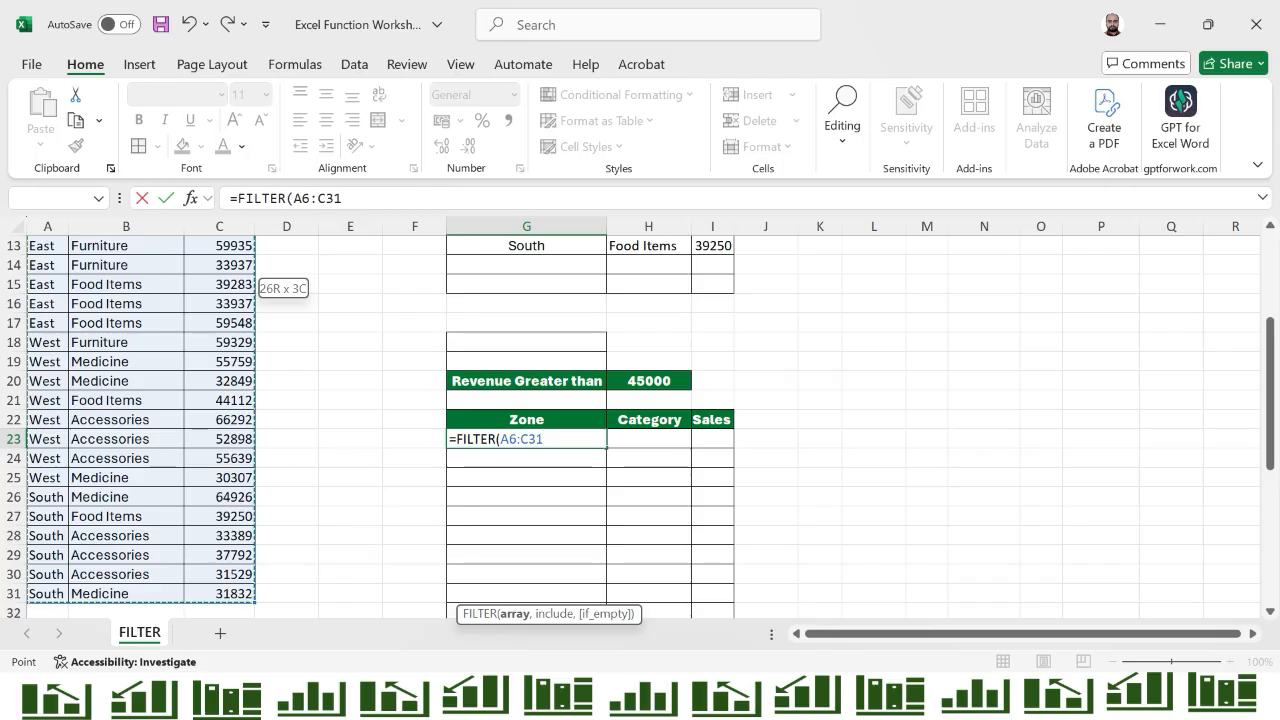
{"action": "type", "text": ","}
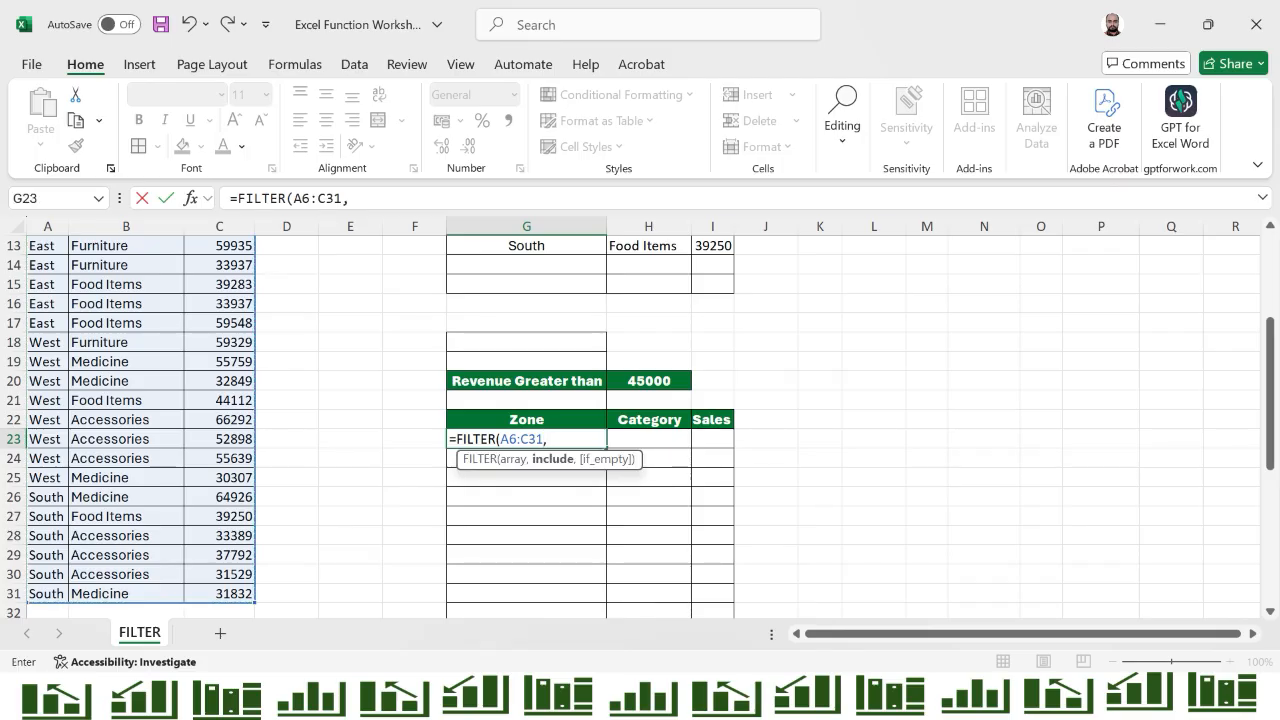
Use the sales values C6:C31 as the include range of the FILTER formula in G23
{"action": "key", "text": "Up"}
{"action": "key", "text": "Up"}
{"action": "key", "text": "Up"}
{"action": "key", "text": "Left"}
{"action": "key", "text": "Left"}
{"action": "key", "text": "Left"}
{"action": "key", "text": "Left"}
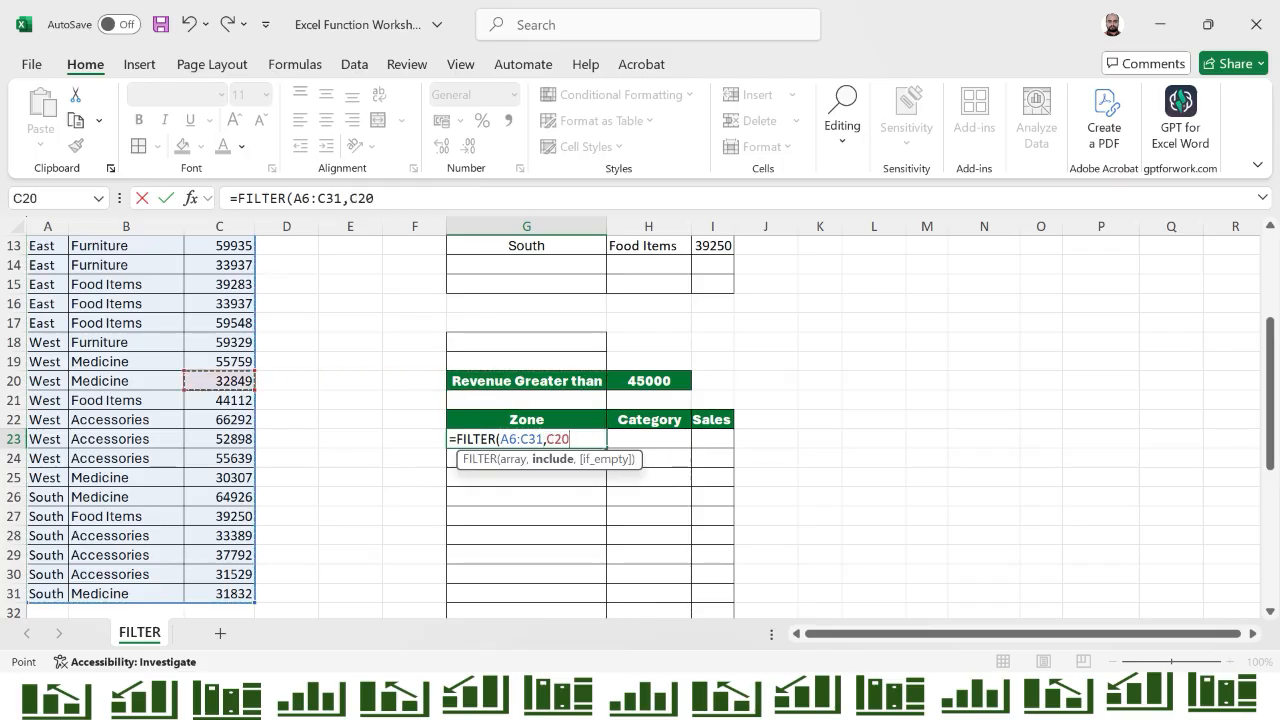
{"action": "key", "text": "ctrl+Up"}
{"action": "key", "text": "Down"}
{"action": "key", "text": "ctrl+shift+Down"}
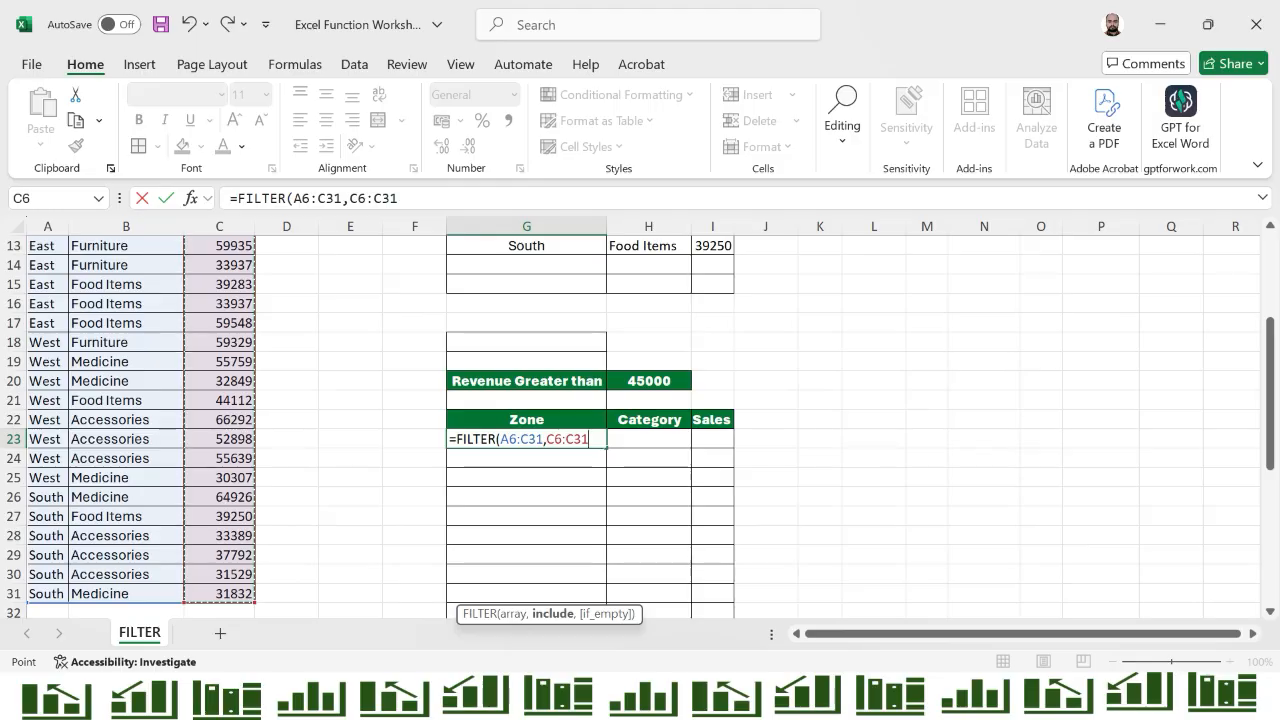
Complete the include condition so sales must be greater than the revenue threshold in H20
{"action": "type", "text": ">"}
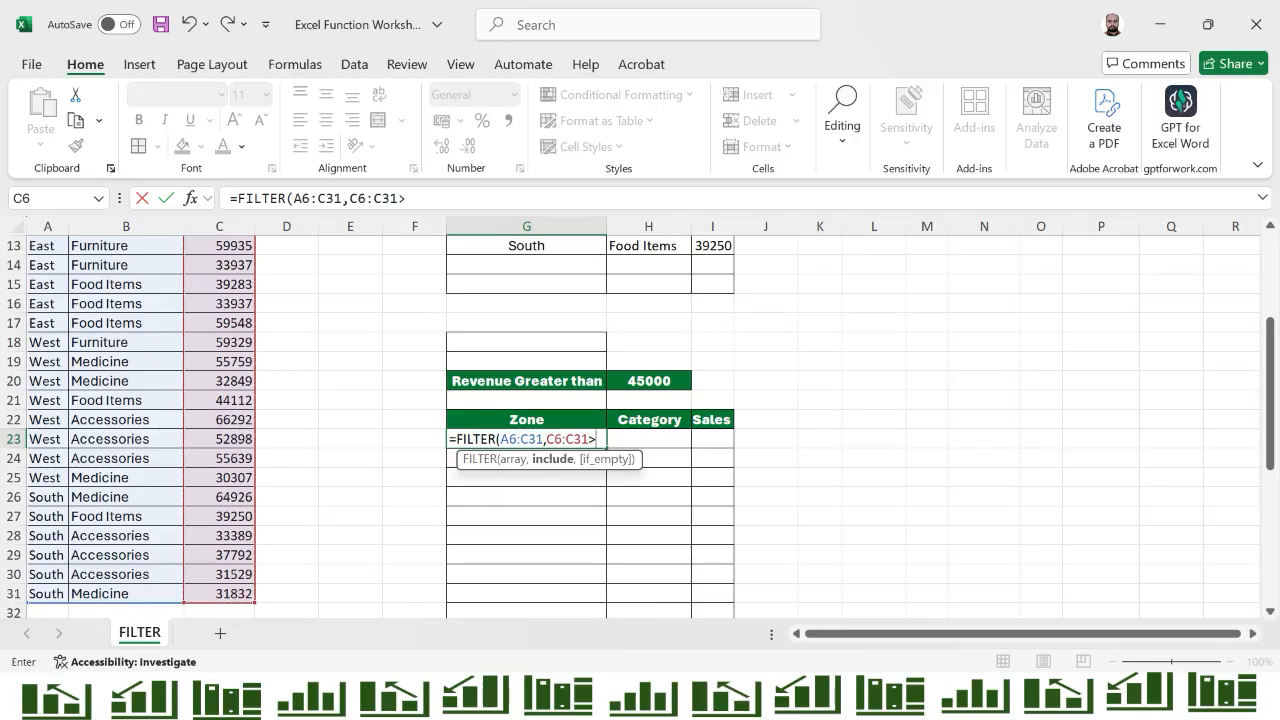
{"action": "key", "text": "Up"}
{"action": "key", "text": "Up"}
{"action": "key", "text": "Up"}
{"action": "key", "text": "Right"}
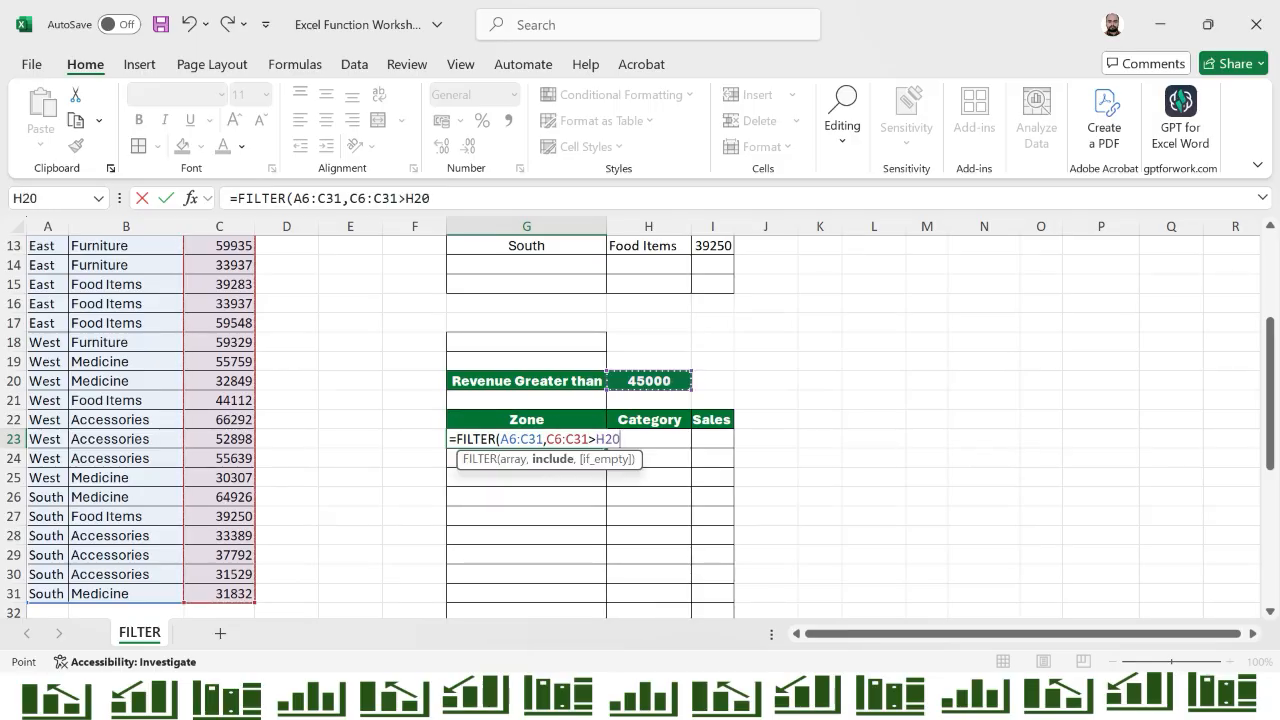
Add "No Match Found" as the if_empty argument and commit the FILTER formula in G23
{"action": "type", "text": ","}
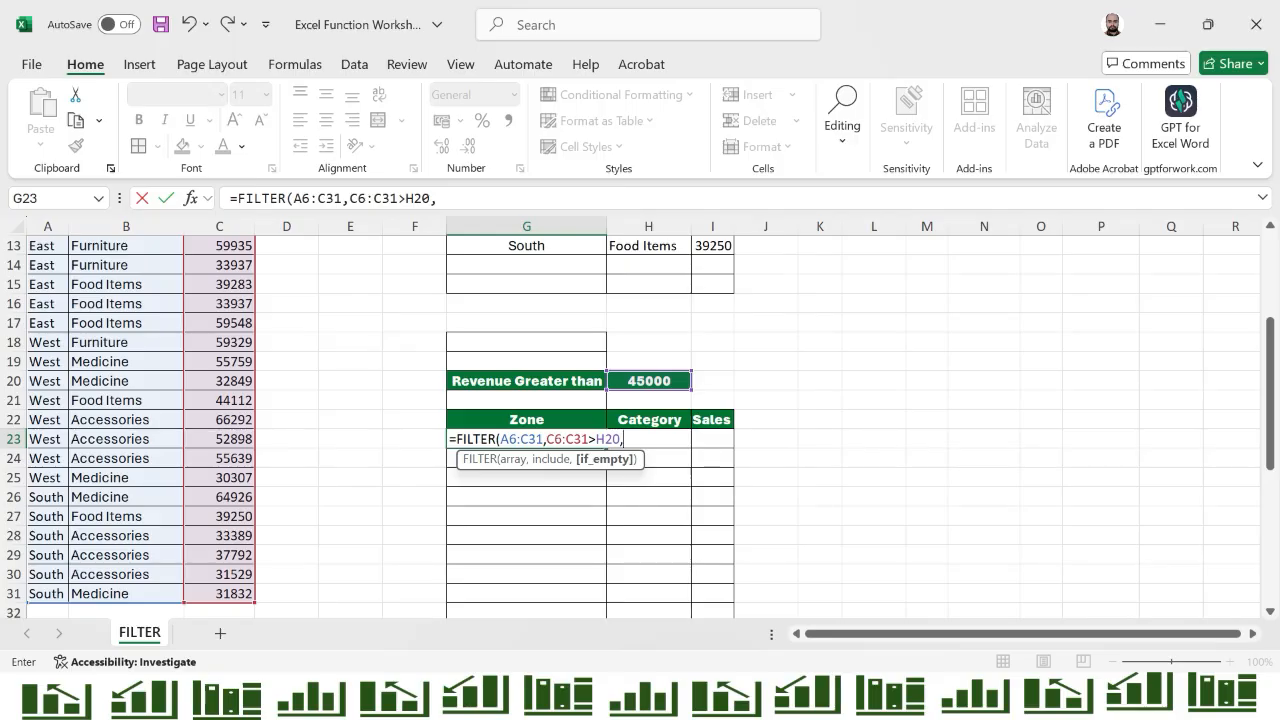
{"action": "type", "text": "\"Not"}
{"action": "type", "text": " Mat"}
{"action": "type", "text": "ch"}
{"action": "type", "text": " Fou"}
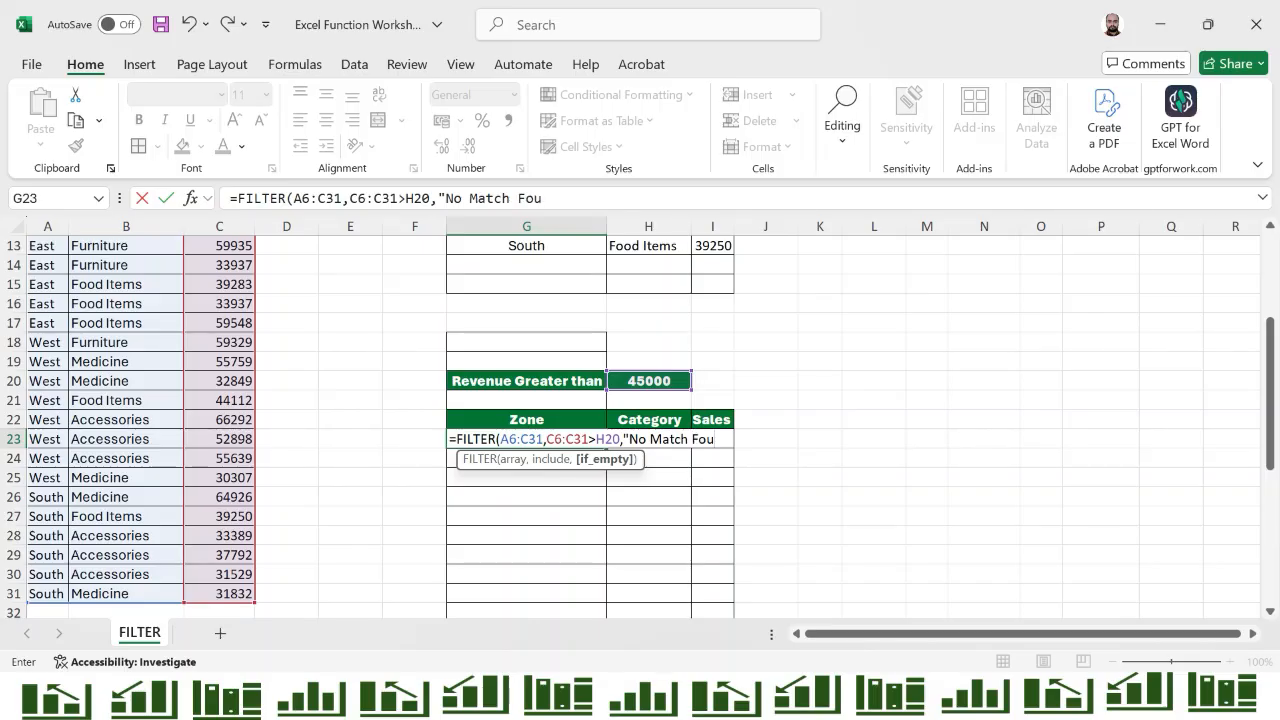
{"action": "type", "text": "nd\")"}
{"action": "key", "text": "Return"}
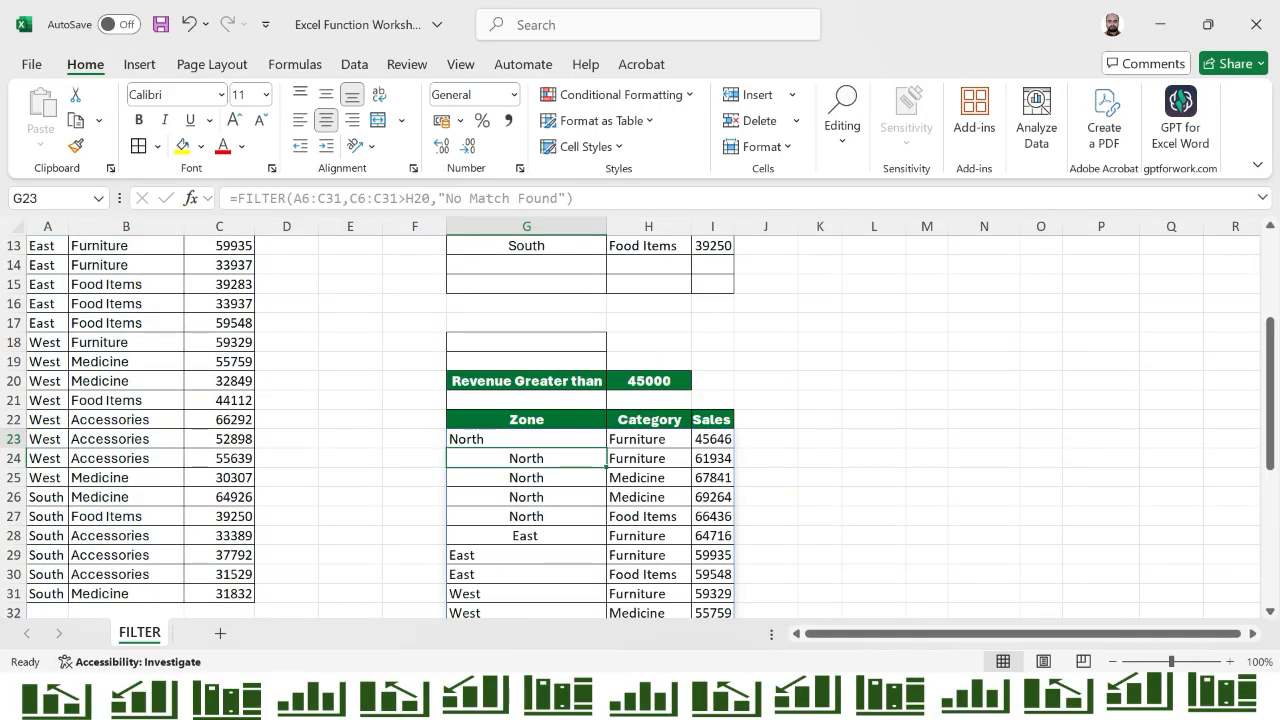
Copy the formatting of the first result row G23:I23 onto the filtered rows below it
{"action": "key", "text": "Up"}
{"action": "key", "text": "ctrl+shift+Right"}
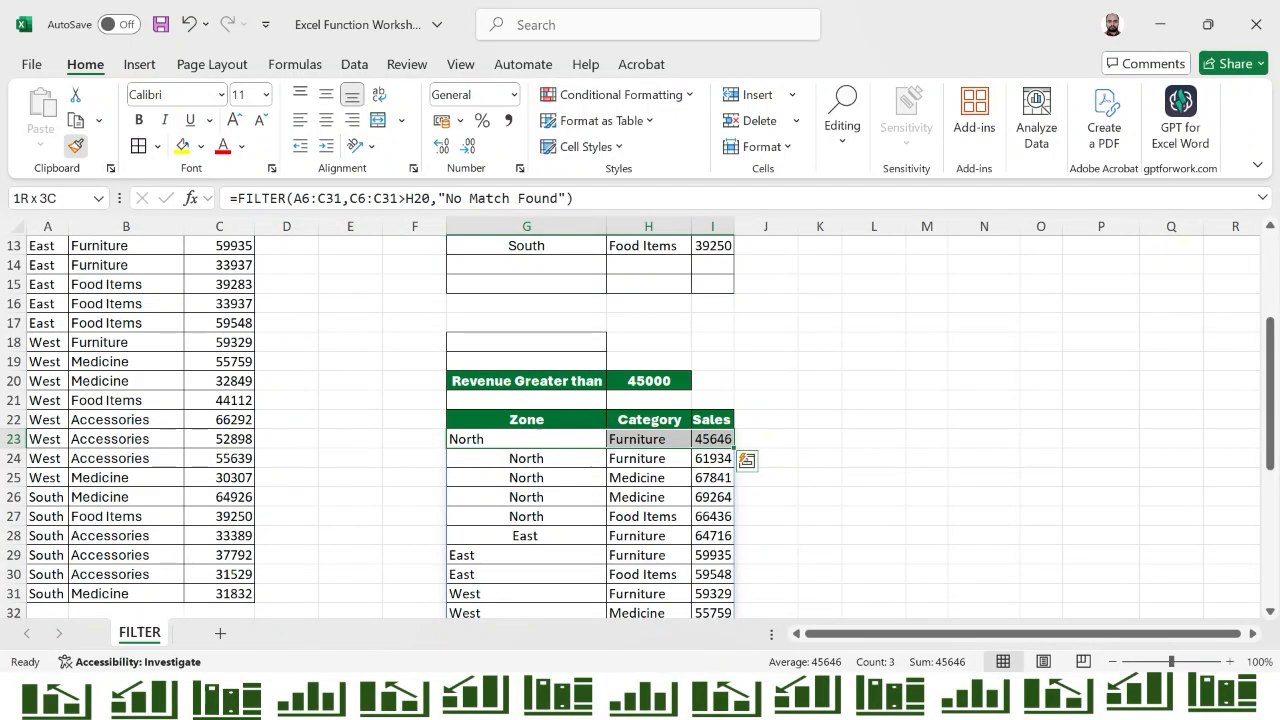
{"action": "left_click", "coordinate": [76, 146]}
{"action": "key", "text": "ctrl+shift+Down"}
{"action": "key", "text": "Up"}
{"action": "key", "text": "Right"}
{"action": "key", "text": "Down"}
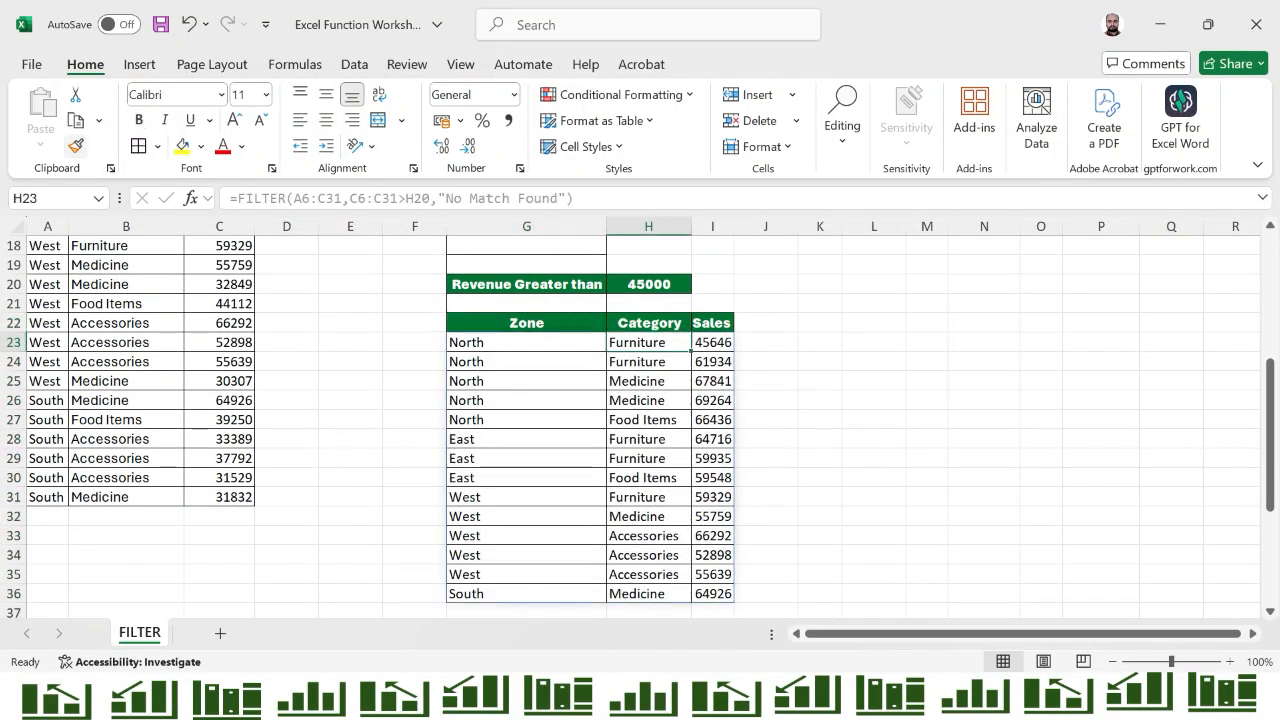
Set the revenue threshold in H20 to 50000
{"action": "key", "text": "Up"}
{"action": "key", "text": "Up"}
{"action": "key", "text": "Up"}
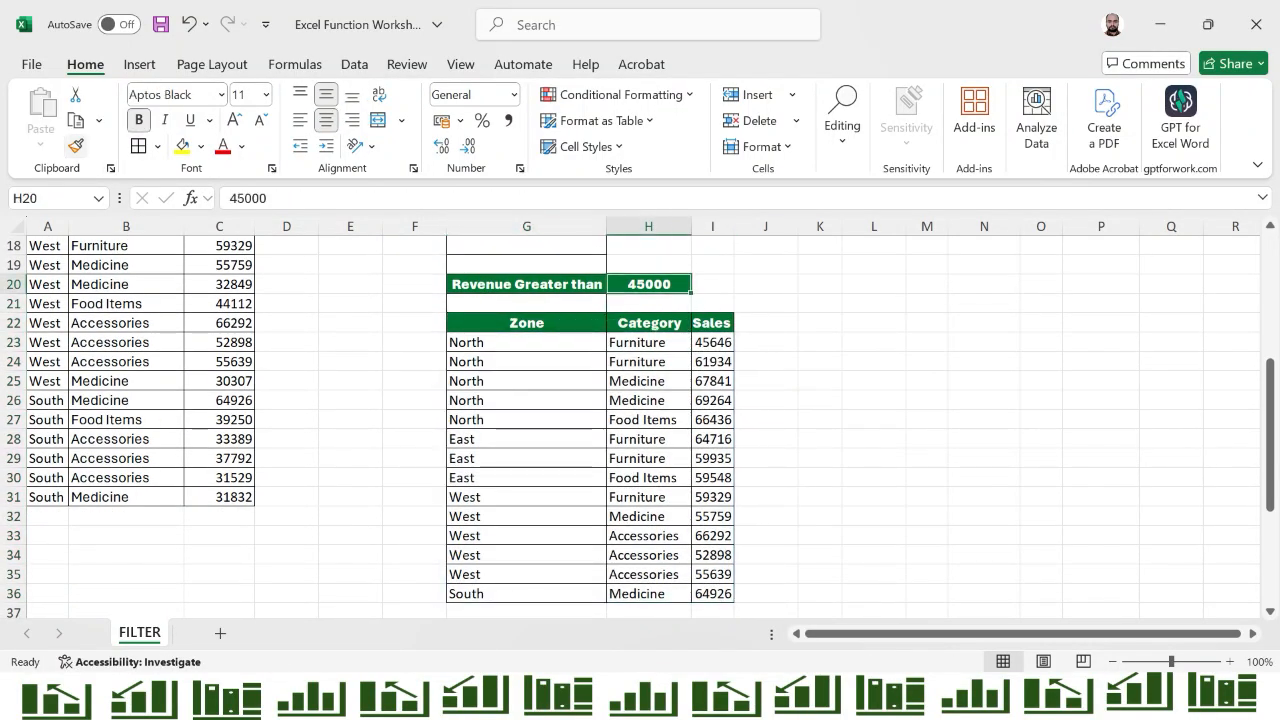
{"action": "type", "text": "4000"}
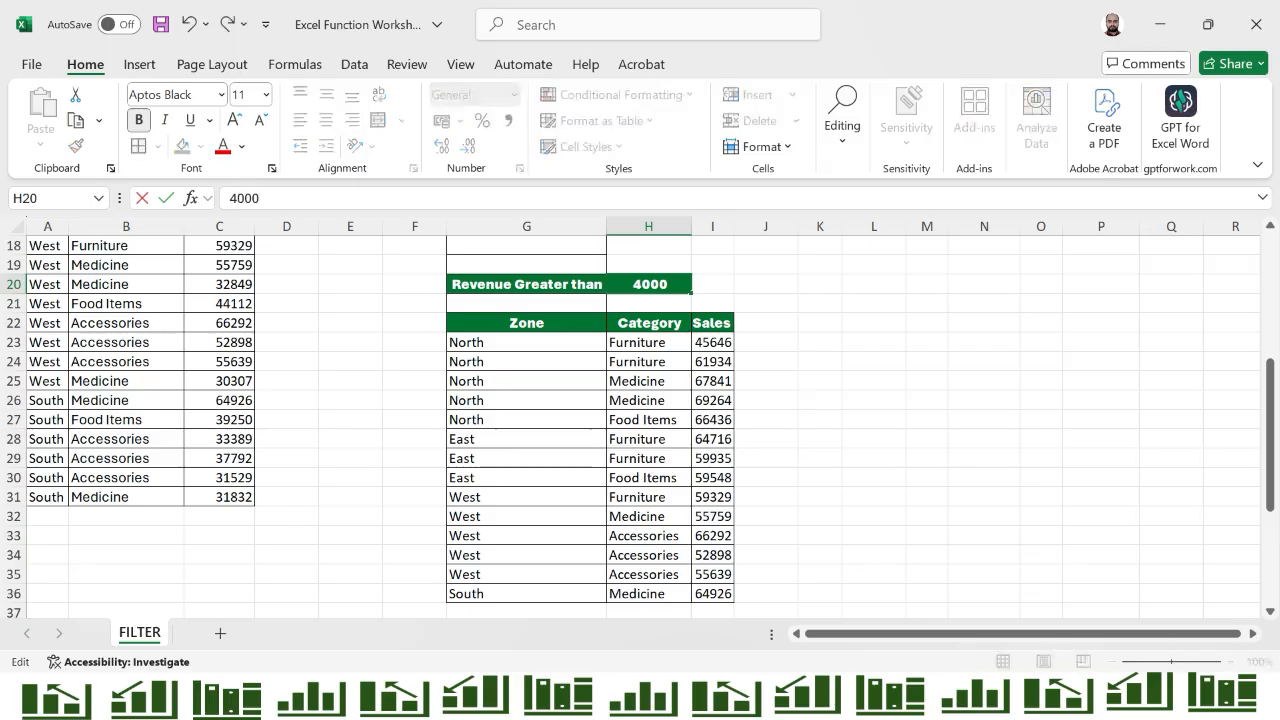
{"action": "key", "text": "BackSpace"}
{"action": "type", "text": "50"}
{"action": "key", "text": "Return"}
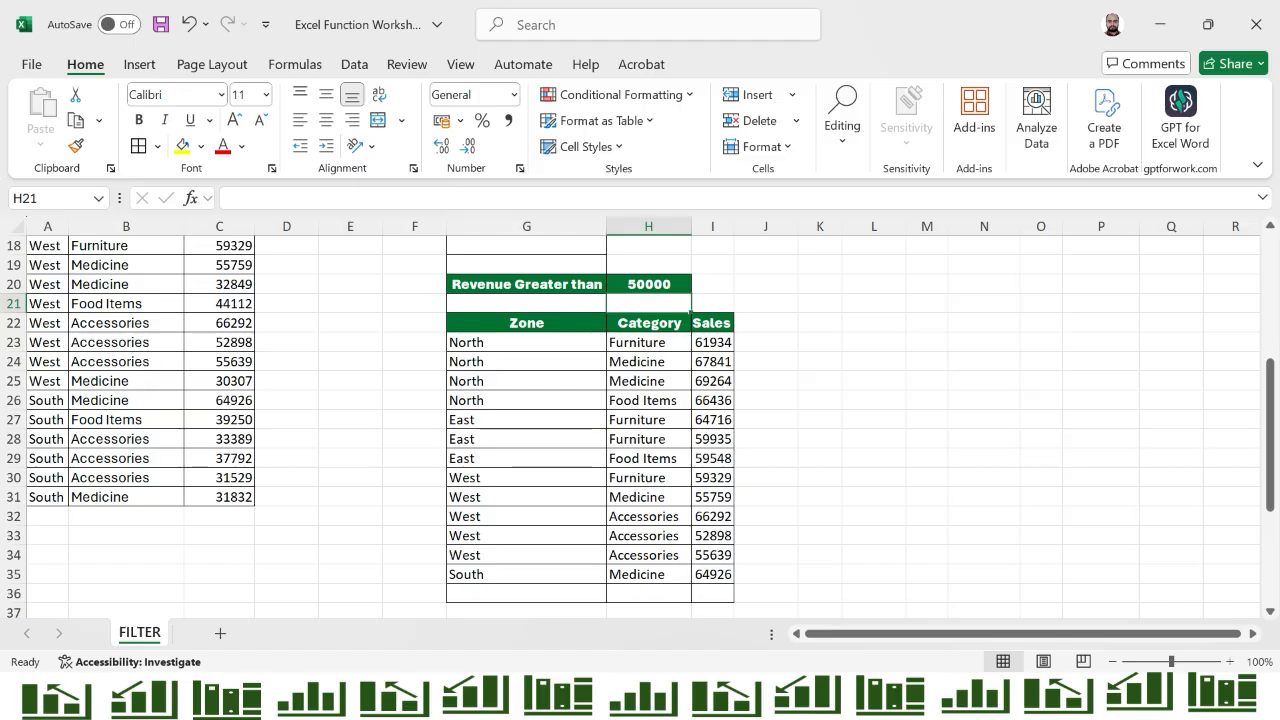
Change the comparison in the FILTER formula in G23 to sales less than the threshold in H20
{"action": "left_click", "coordinate": [648, 284]}
{"action": "key", "text": "Down"}
{"action": "key", "text": "Down"}
{"action": "key", "text": "Down"}
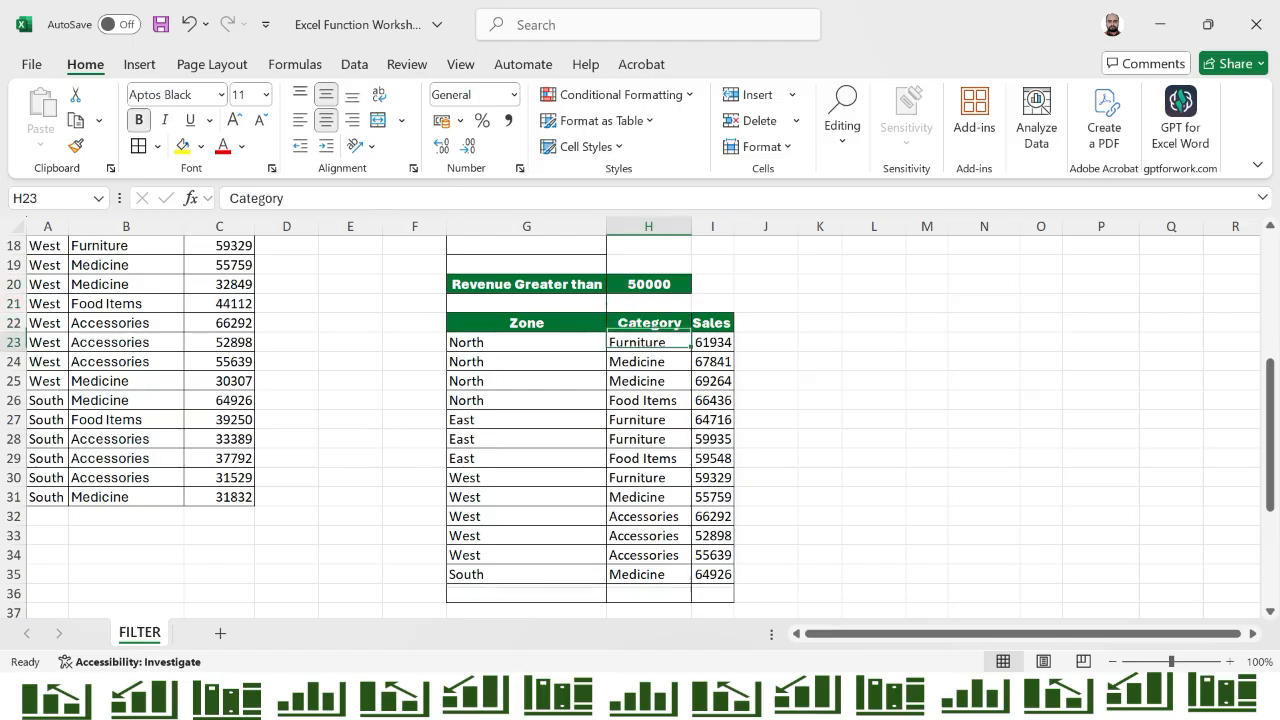
{"action": "key", "text": "Left"}
{"action": "key", "text": "Left"}
{"action": "key", "text": "Right"}
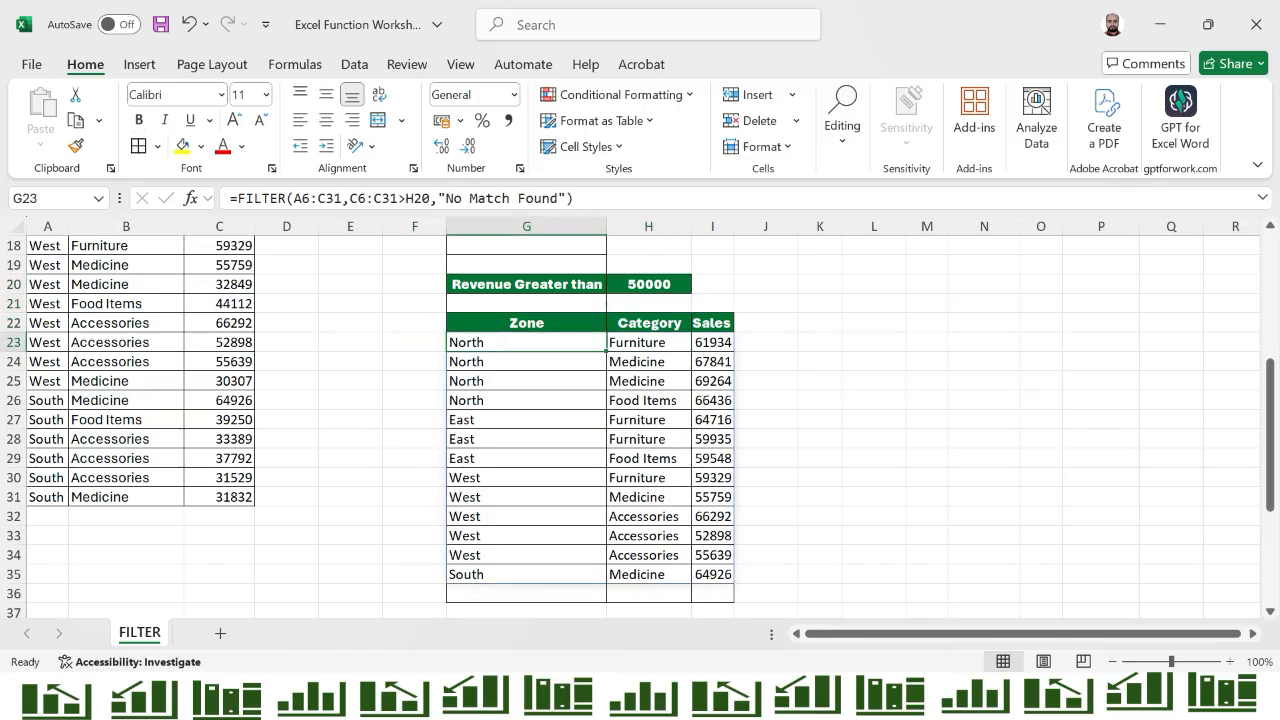
{"action": "left_click", "coordinate": [406, 198]}
{"action": "key", "text": "BackSpace"}
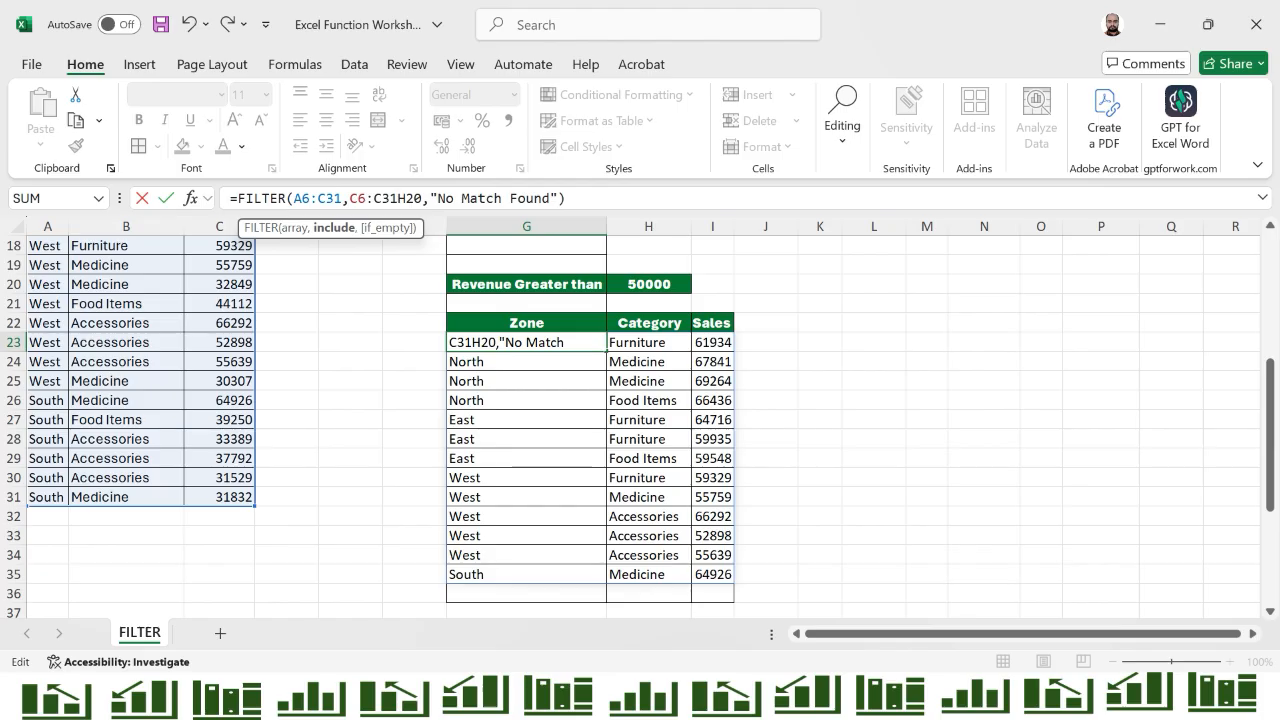
{"action": "type", "text": "<"}
{"action": "key", "text": "Return"}
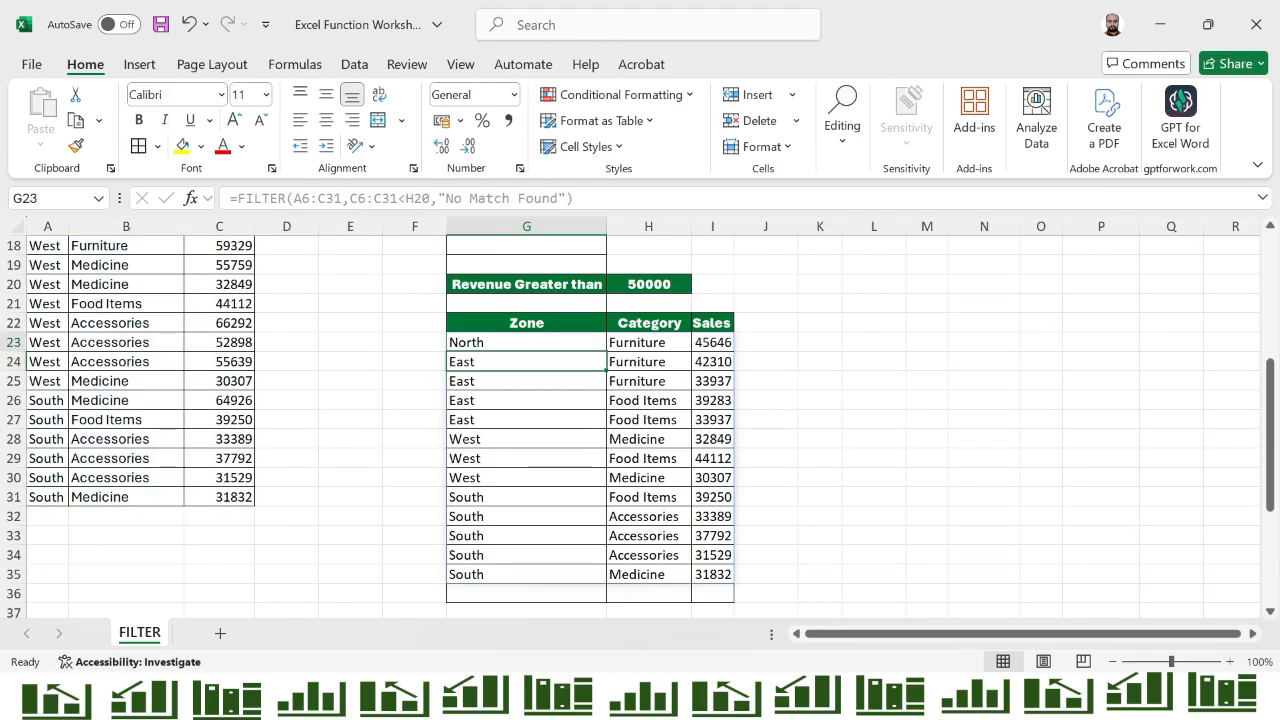
Set the revenue threshold in H20 to 20000
{"action": "key", "text": "Up"}
{"action": "key", "text": "Up"}
{"action": "key", "text": "Up"}
{"action": "key", "text": "Up"}
{"action": "key", "text": "Right"}
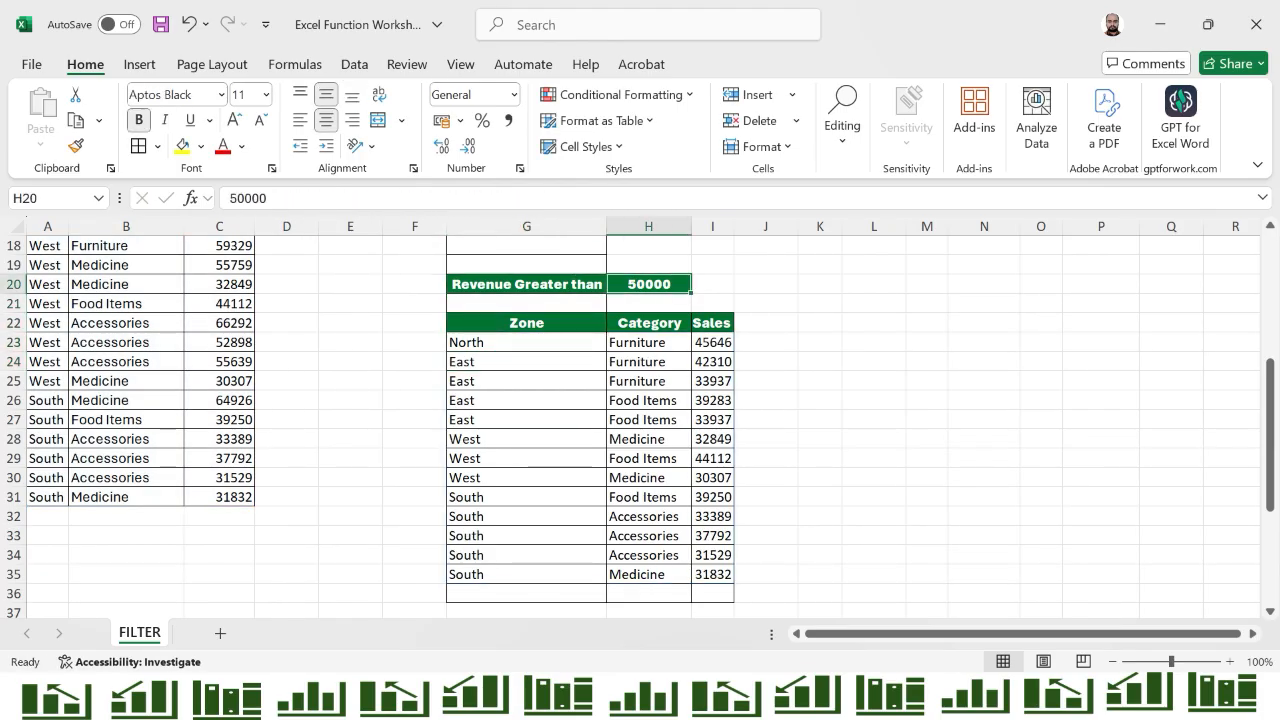
{"action": "type", "text": "20000"}
{"action": "key", "text": "Return"}
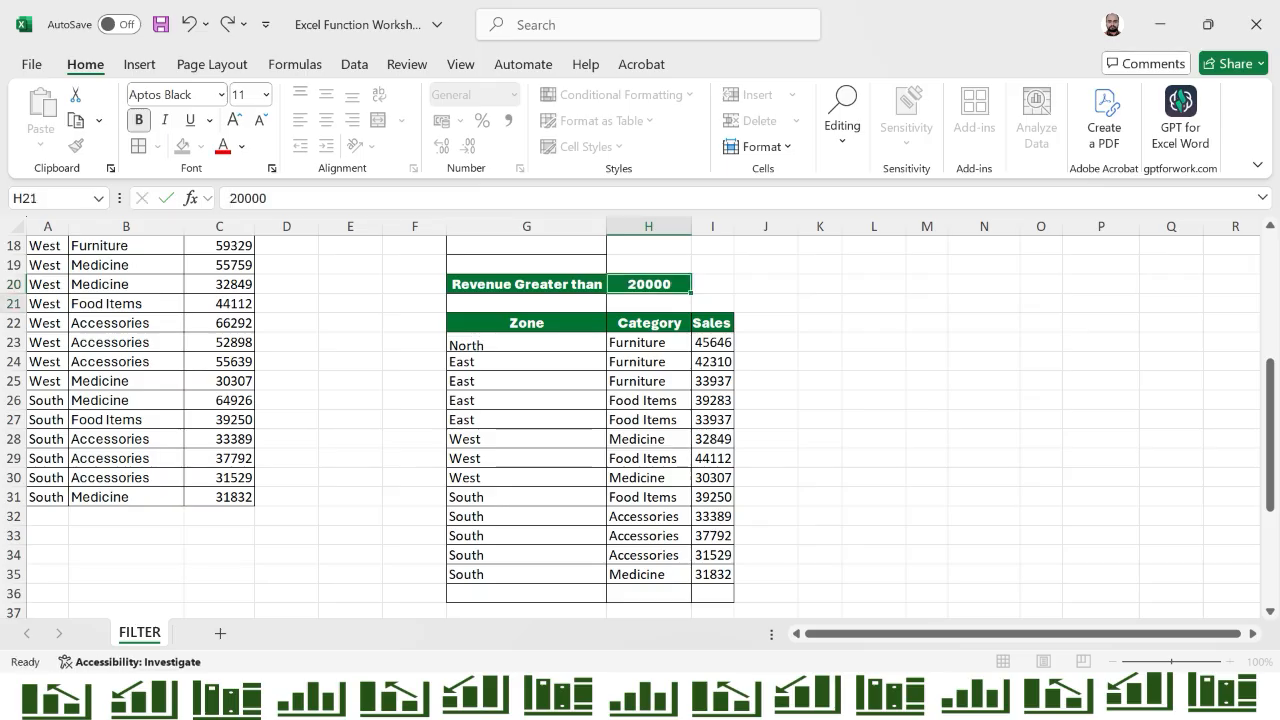
Set the revenue threshold in H20 to 75000
{"action": "key", "text": "Down"}
{"action": "key", "text": "Up"}
{"action": "key", "text": "Up"}
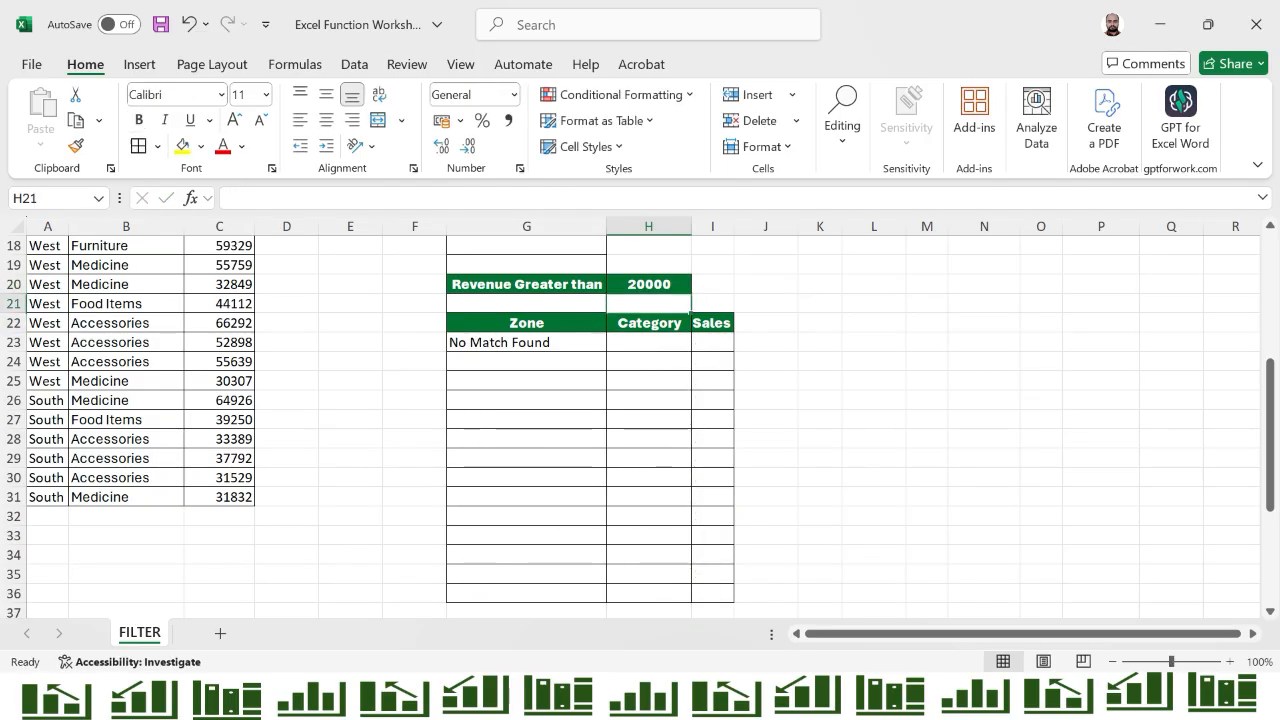
{"action": "type", "text": "75000"}
{"action": "key", "text": "ctrl+Return"}
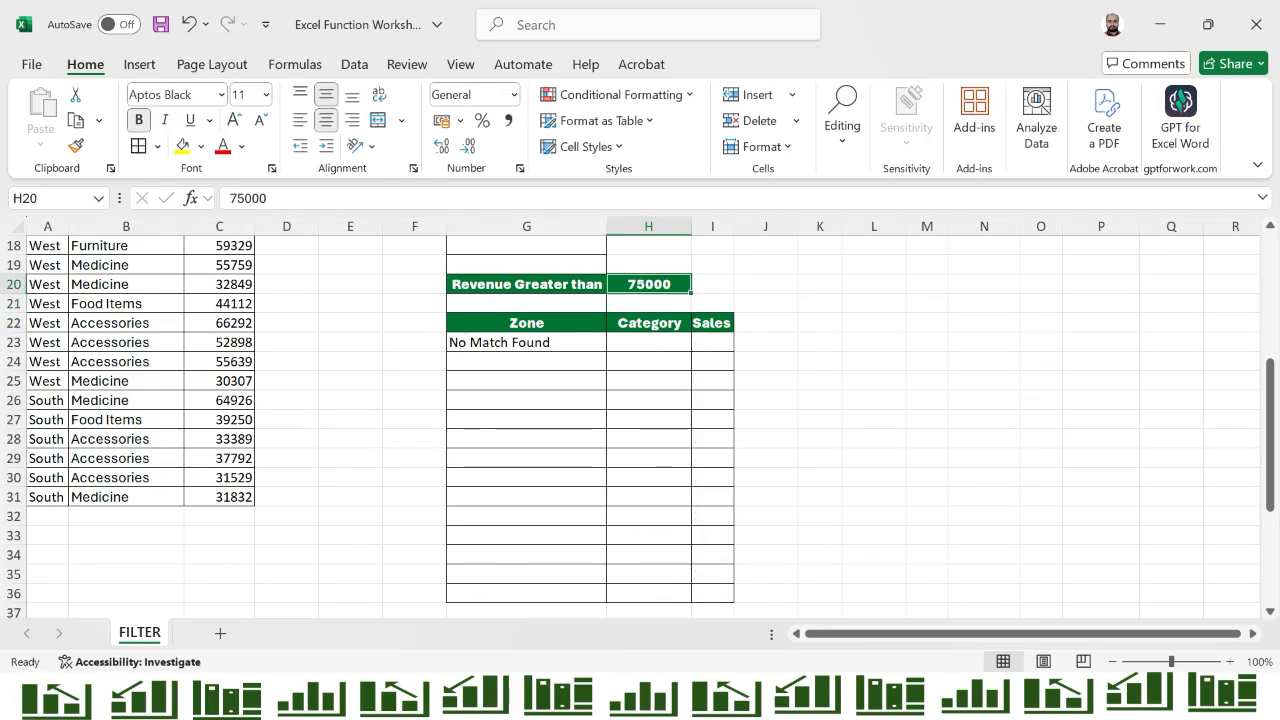
Edit the revenue threshold in H20 to 65000
{"action": "key", "text": "F2"}
{"action": "key", "text": "Home"}
{"action": "key", "text": "Delete"}
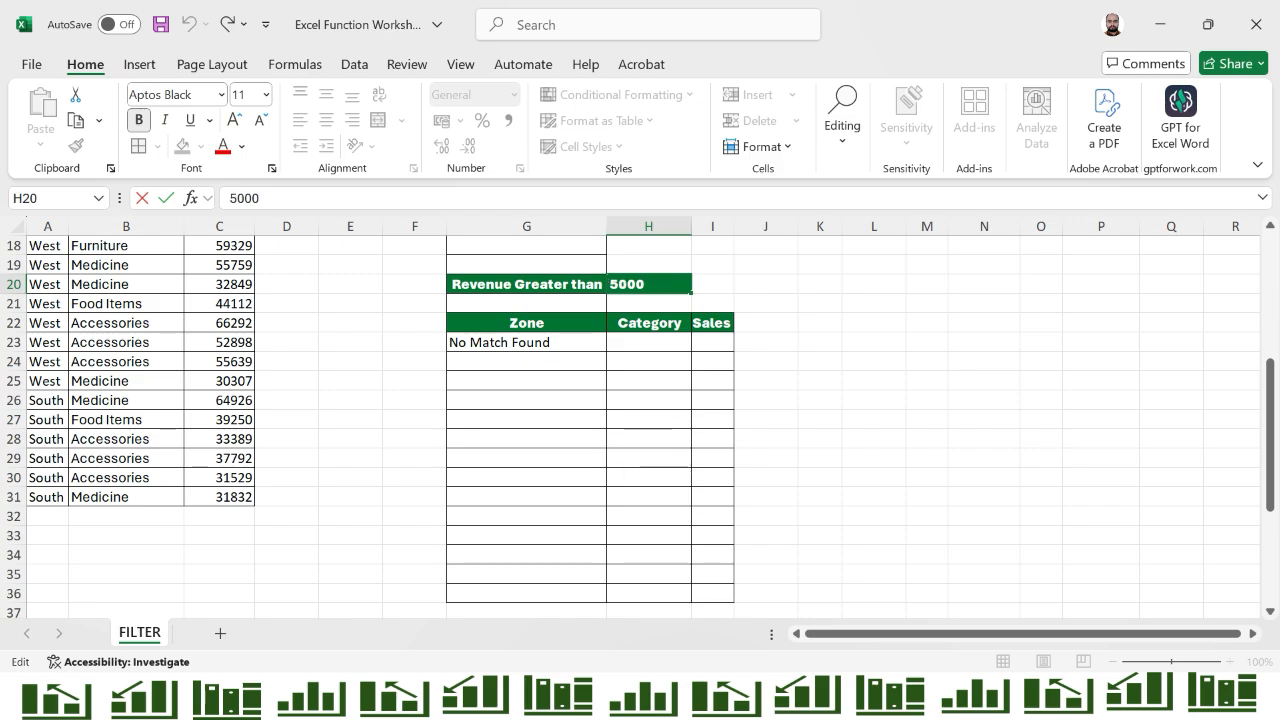
{"action": "type", "text": "6"}
{"action": "key", "text": "Return"}
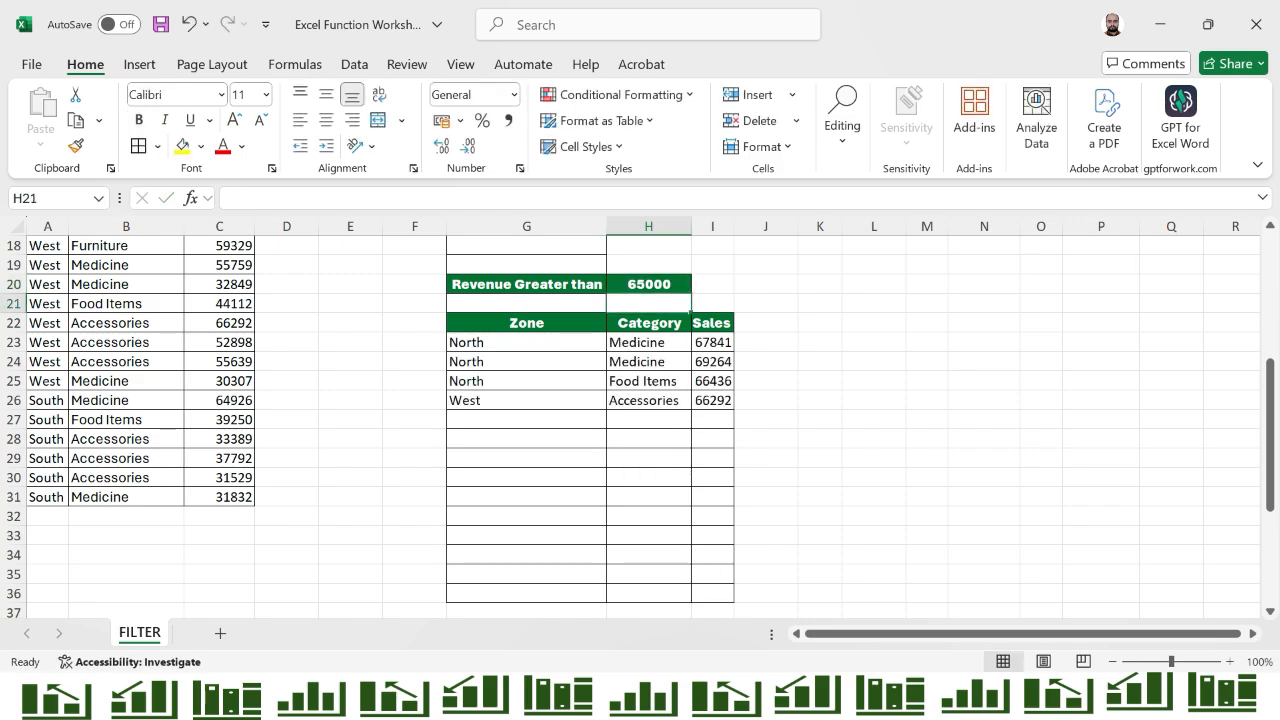
{"action": "key", "text": "Up"}
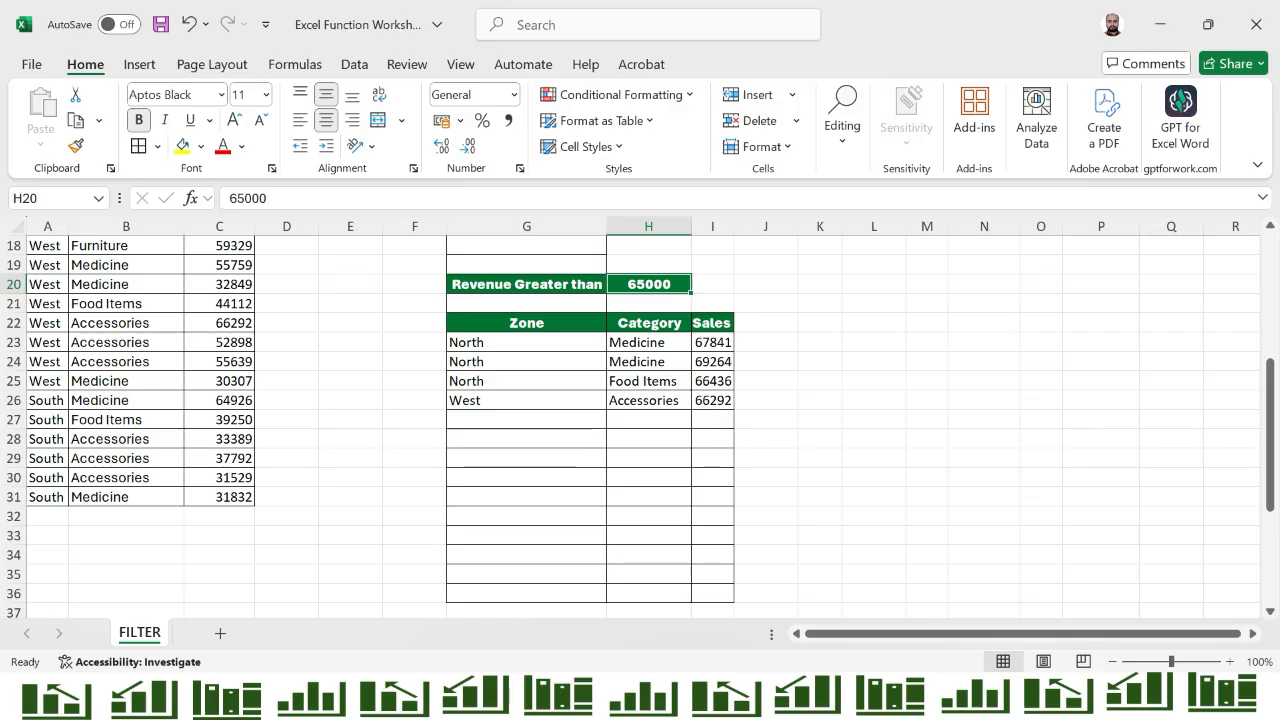
{"action": "key", "text": "Left"}
{"action": "key", "text": "Left"}
{"action": "key", "text": "Left"}
{"action": "key", "text": "Left"}
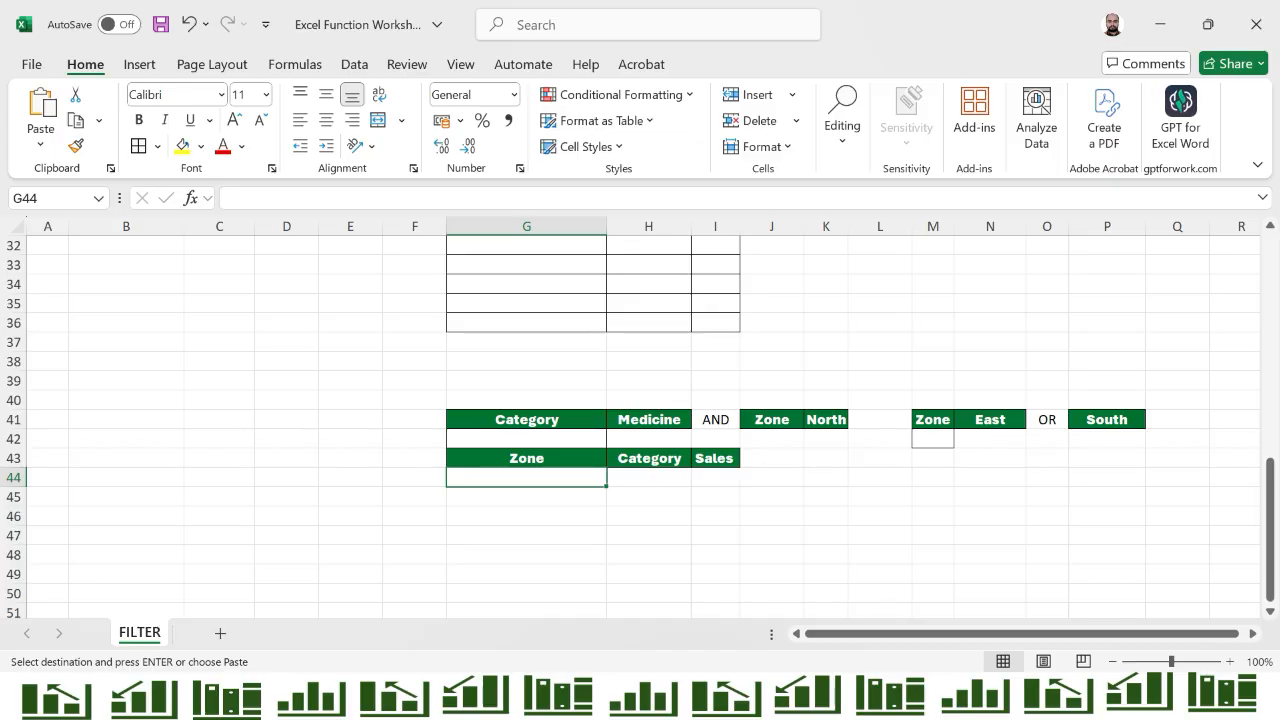
Start a FILTER formula in G44 with the data range A6:C31 as its array
{"action": "key", "text": "Escape"}
{"action": "type", "text": "=FILTER("}
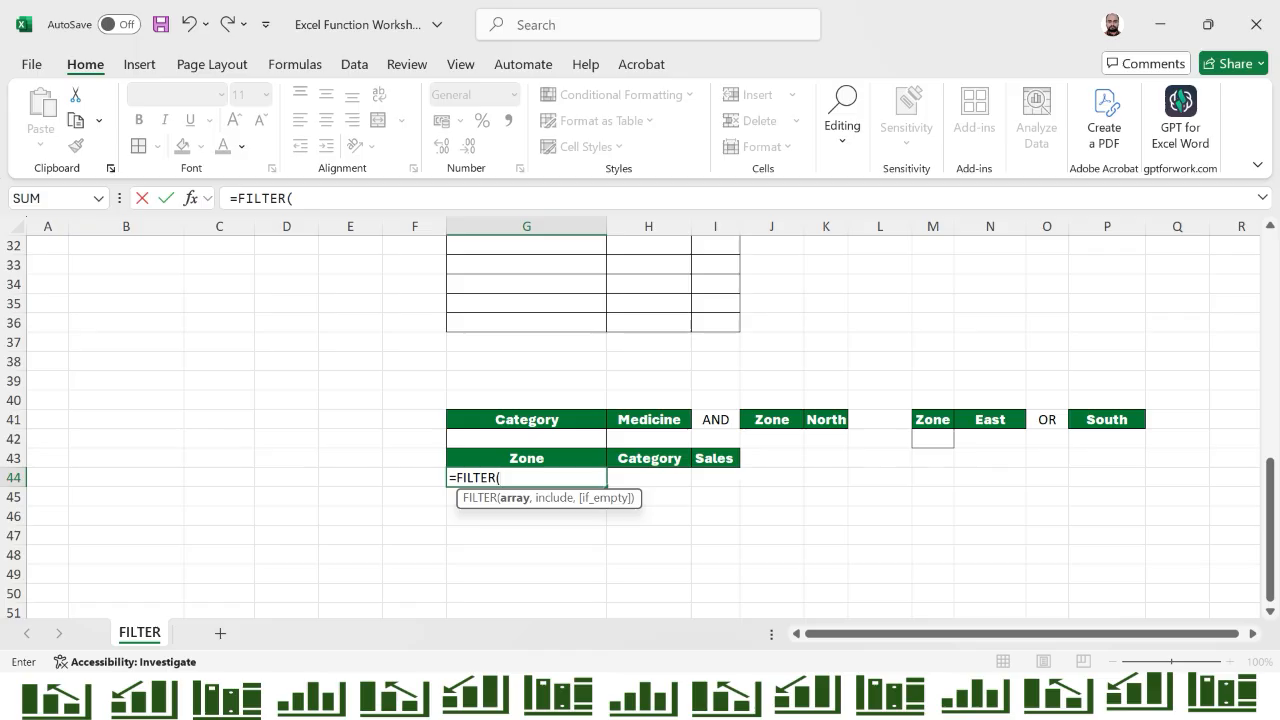
{"action": "key", "text": "ctrl+Left"}
{"action": "key", "text": "ctrl+Up"}
{"action": "key", "text": "ctrl+Up"}
{"action": "key", "text": "Down"}
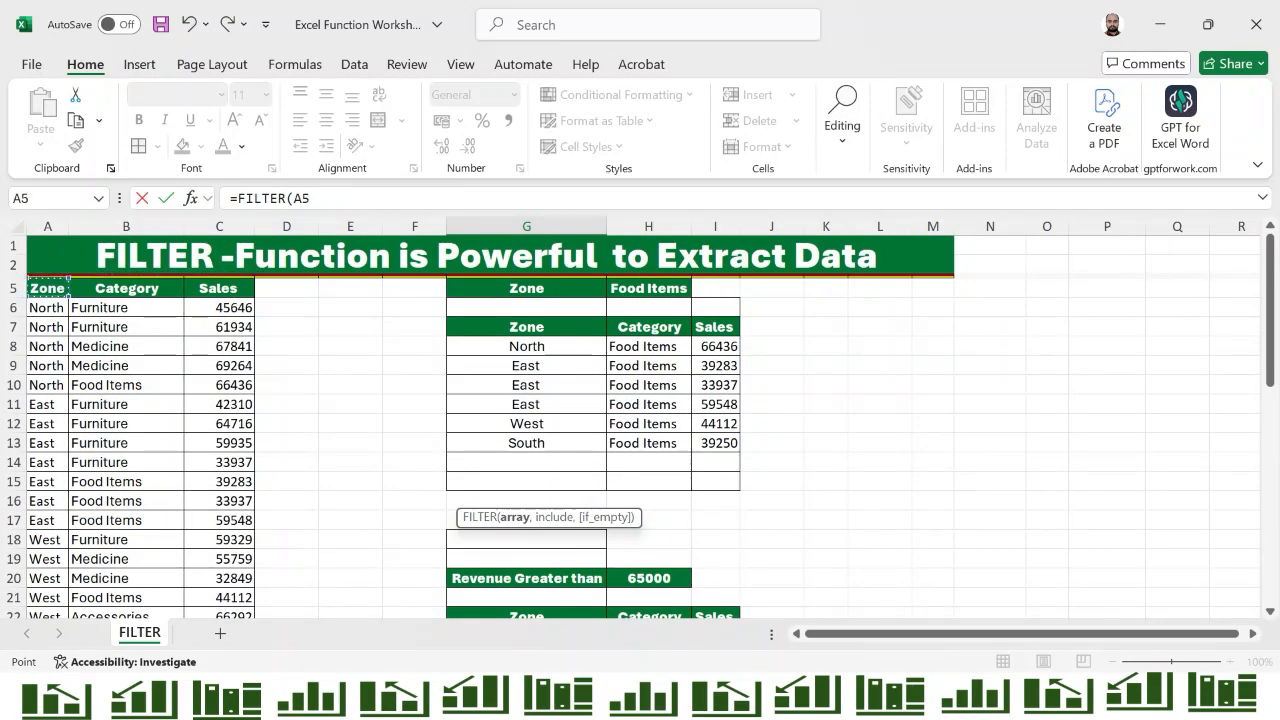
{"action": "key", "text": "ctrl+shift+Right"}
{"action": "key", "text": "ctrl+shift+Down"}
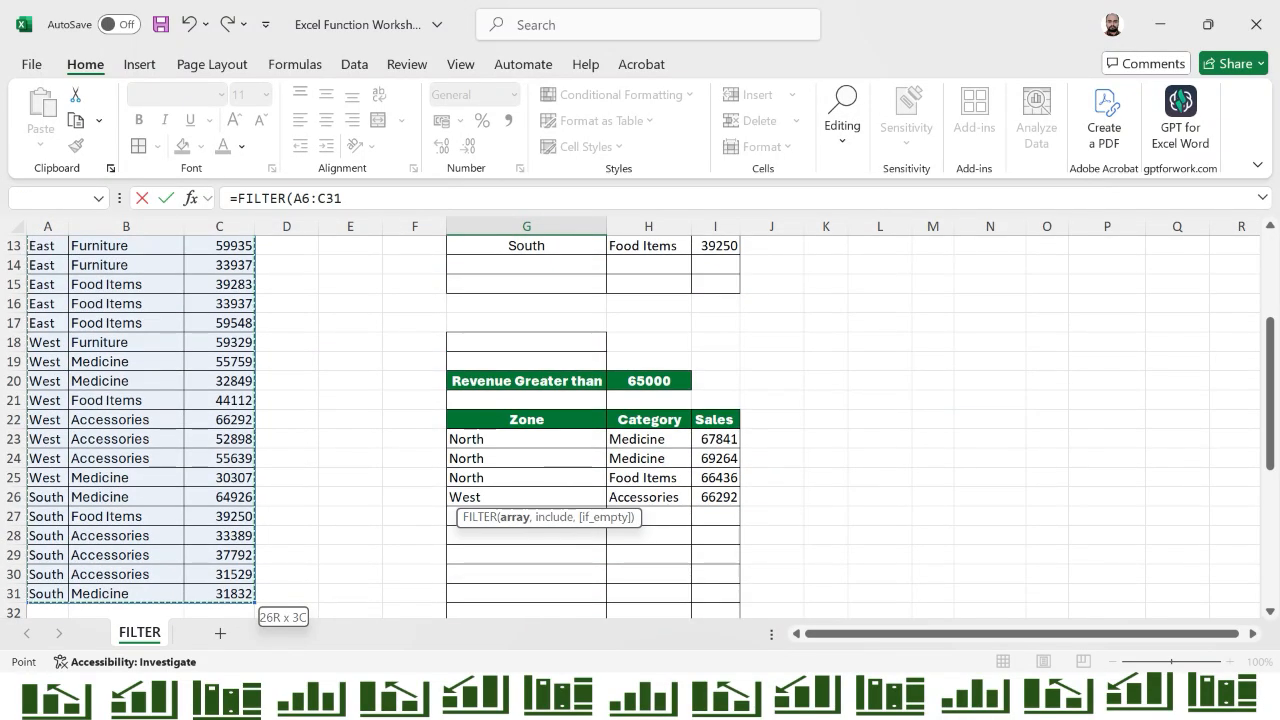
{"action": "type", "text": ","}
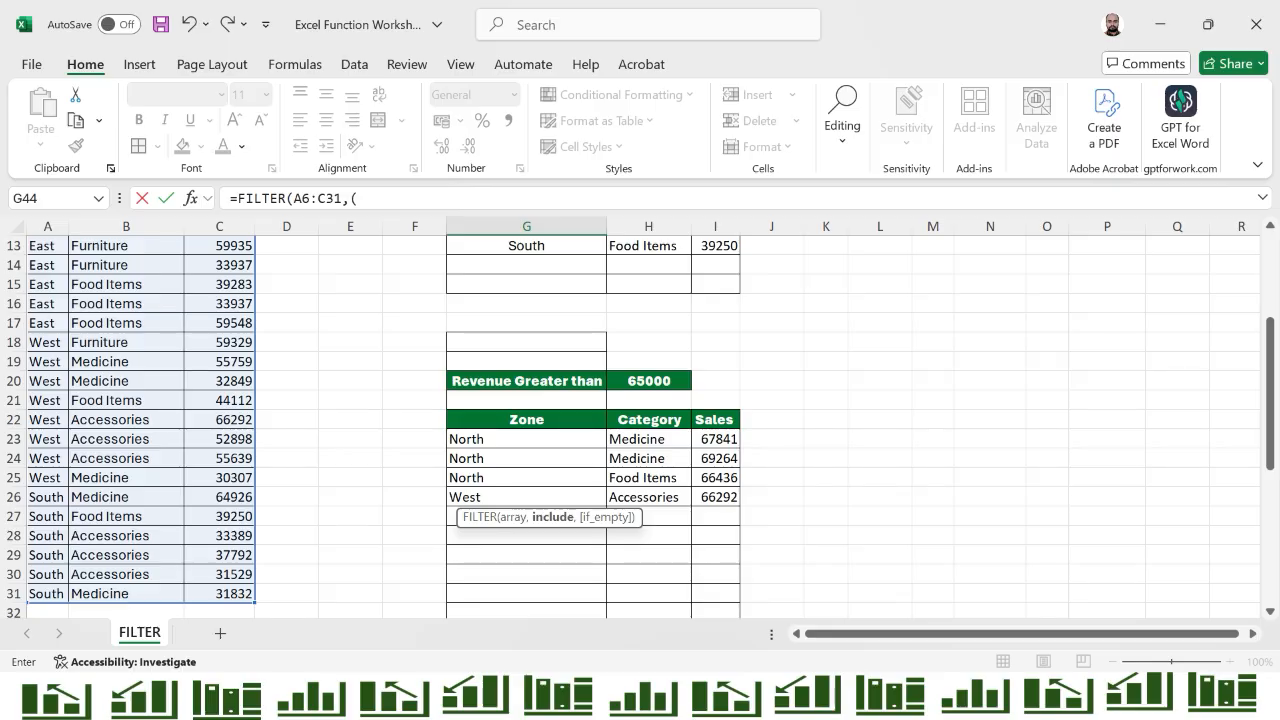
Open a parenthesised first condition in the include argument using the category range B6:B31
{"action": "type", "text": "("}
{"action": "key", "text": "Up"}
{"action": "key", "text": "Left"}
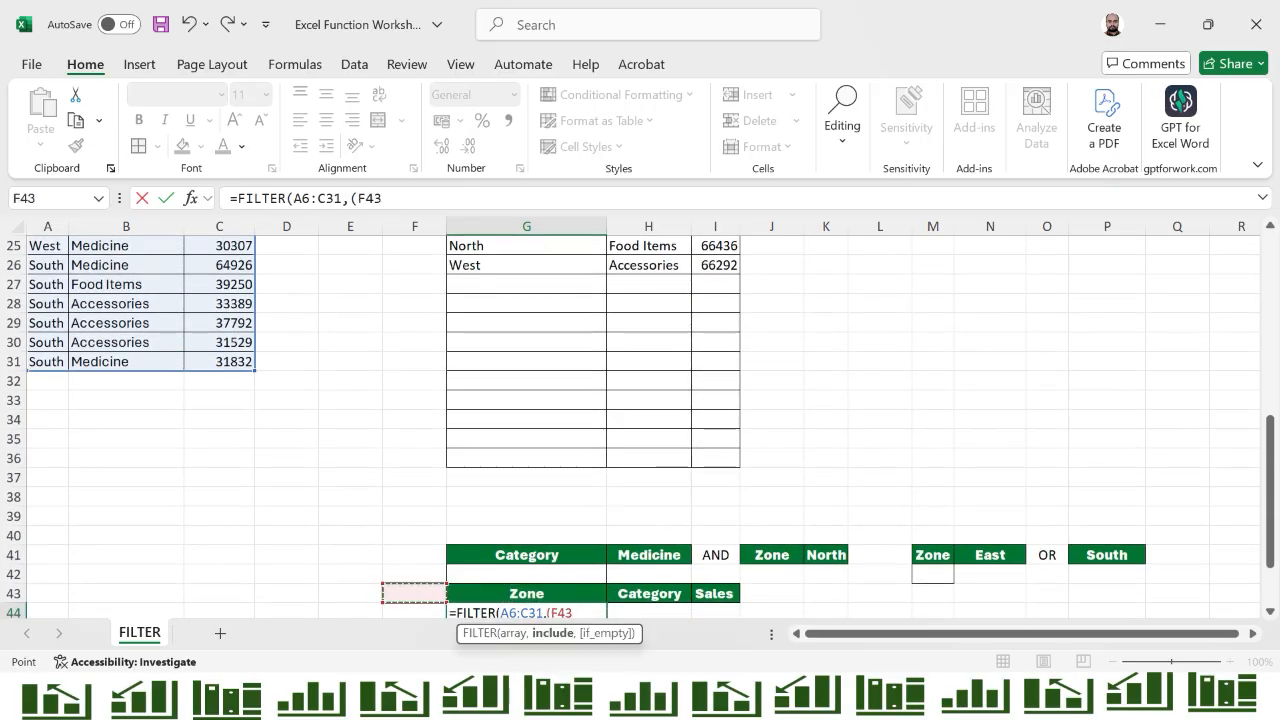
{"action": "key", "text": "Left"}
{"action": "key", "text": "ctrl+Left"}
{"action": "key", "text": "ctrl+Up"}
{"action": "key", "text": "ctrl+Up"}
{"action": "key", "text": "ctrl+Up"}
{"action": "key", "text": "Down"}
{"action": "key", "text": "Right"}
{"action": "key", "text": "Down"}
{"action": "key", "text": "Down"}
{"action": "key", "text": "Down"}
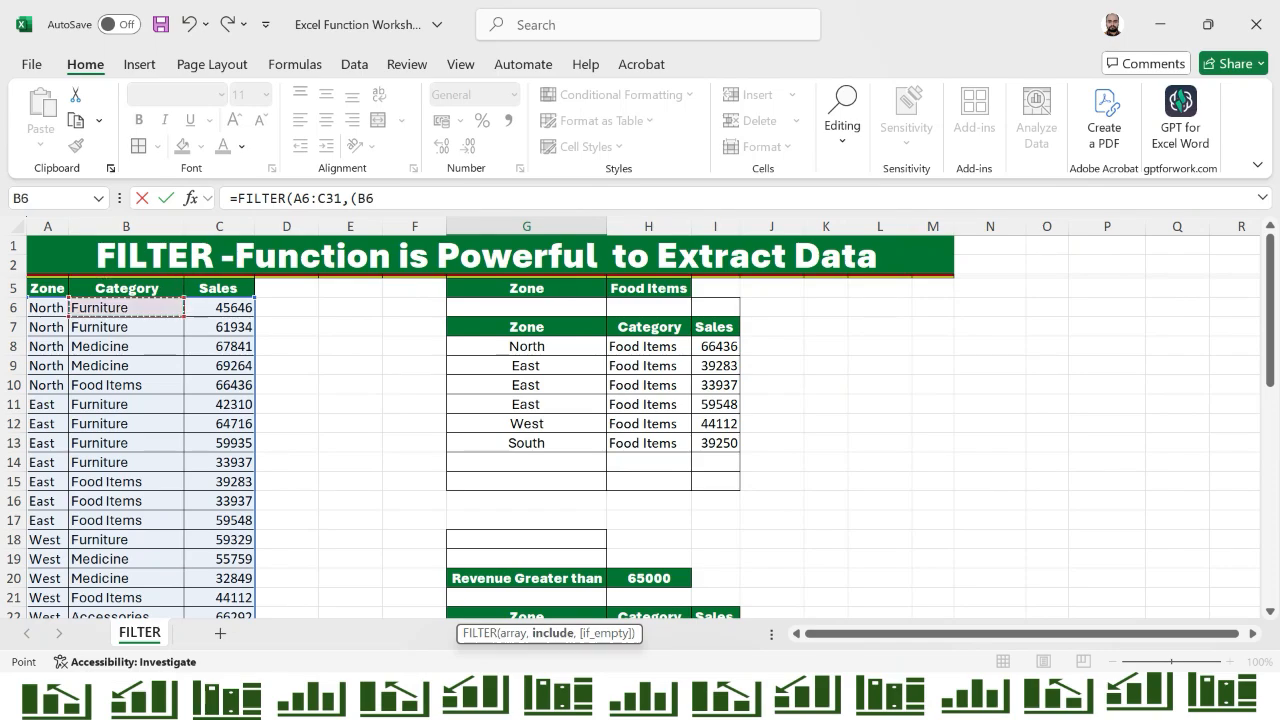
{"action": "key", "text": "ctrl+shift+Down"}
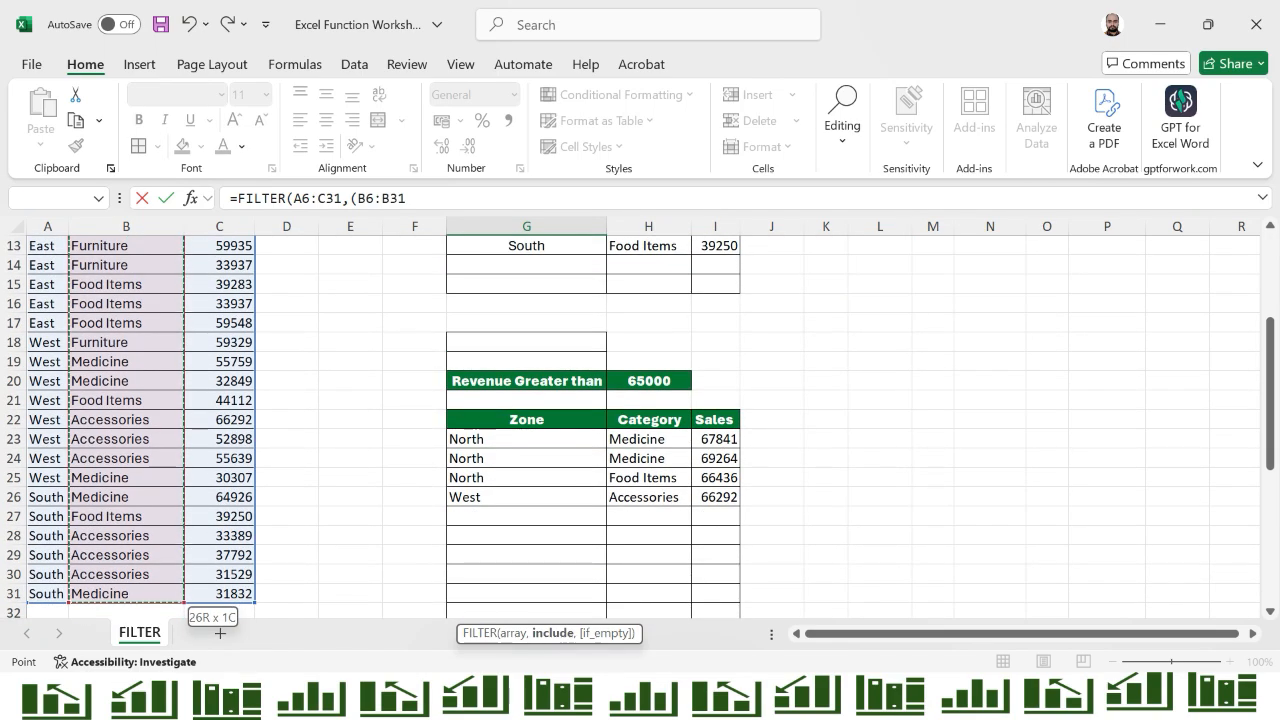
Complete the first condition so the category must equal the Medicine criterion in H41
{"action": "type", "text": "="}
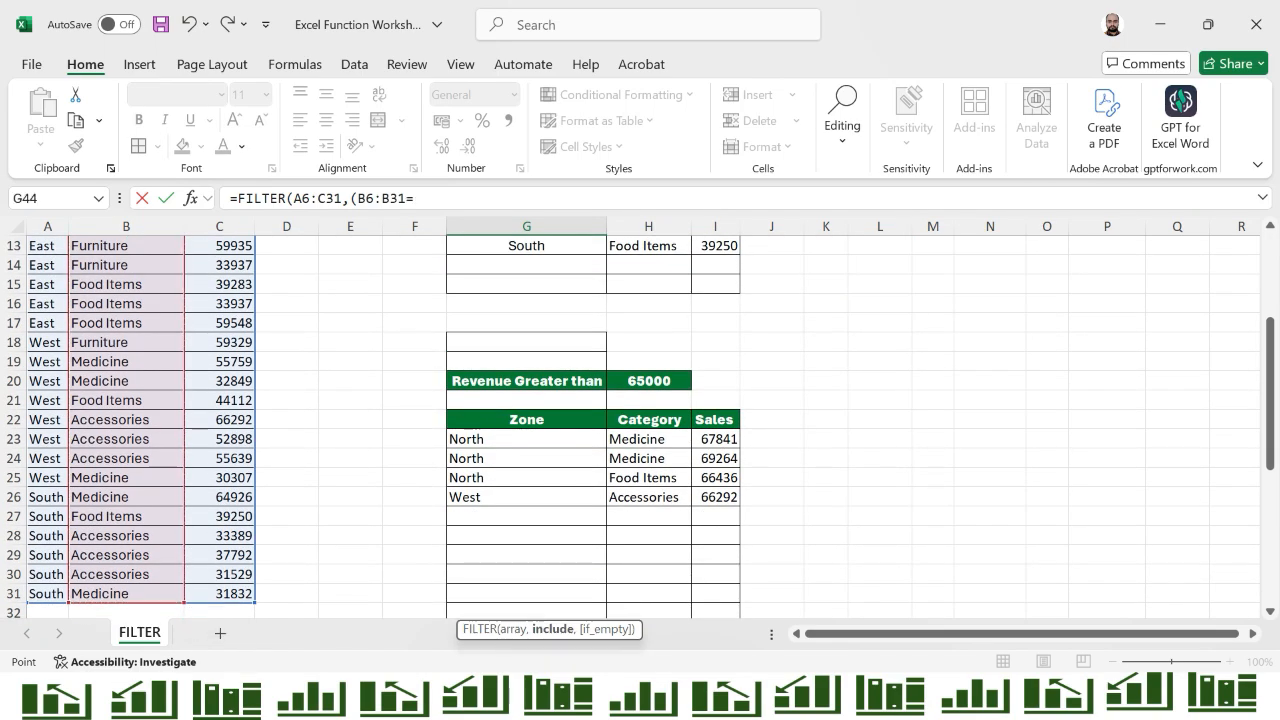
{"action": "key", "text": "Up"}
{"action": "key", "text": "Up"}
{"action": "key", "text": "Up"}
{"action": "key", "text": "Right"}
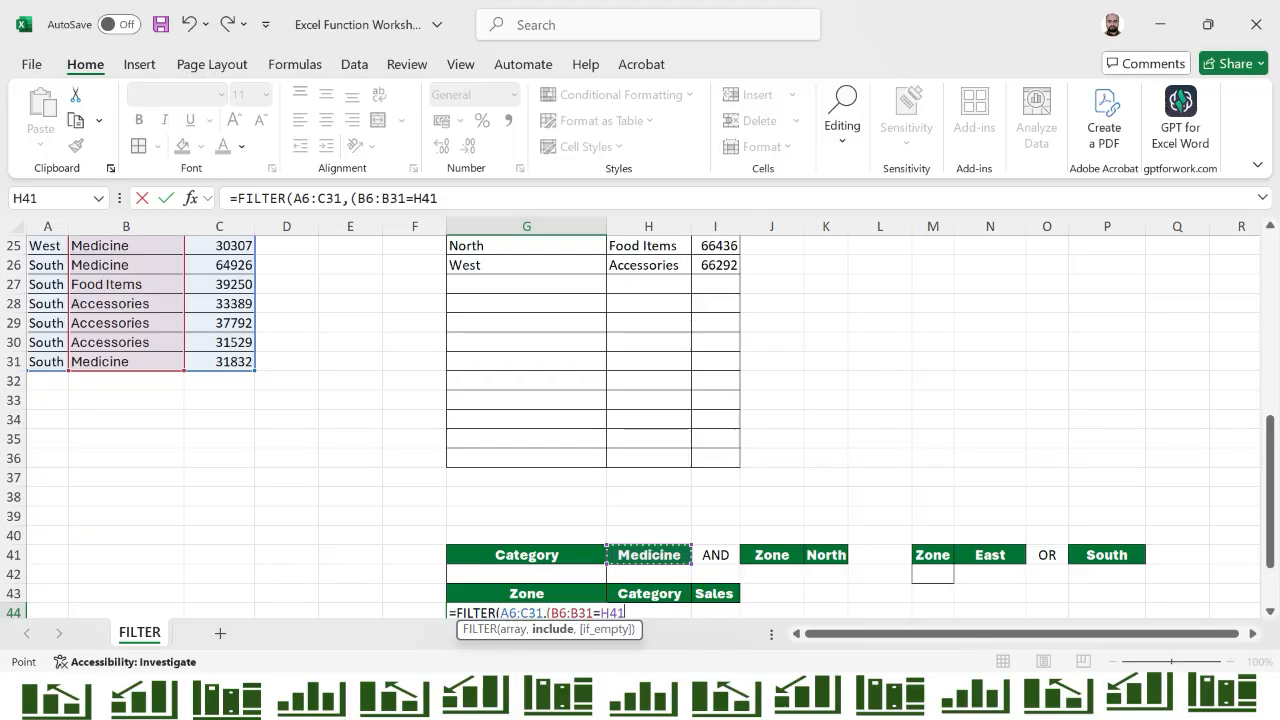
{"action": "type", "text": ")"}
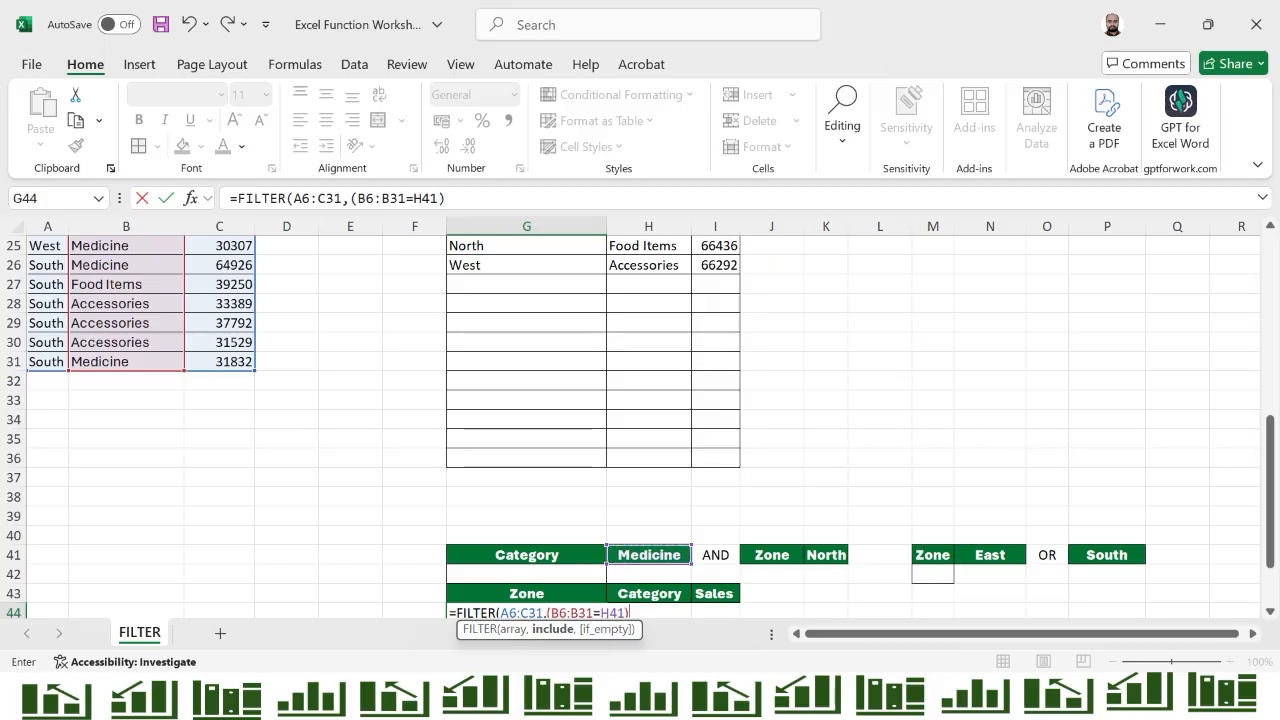
Multiply the category condition by a second parenthesised condition that starts with the zone range A6:A31
{"action": "type", "text": "*"}
{"action": "key", "text": "ctrl+Left"}
{"action": "key", "text": "ctrl+Up"}
{"action": "key", "text": "ctrl+Up"}
{"action": "key", "text": "ctrl+Up"}
{"action": "key", "text": "Down"}
{"action": "key", "text": "Down"}
{"action": "key", "text": "Down"}
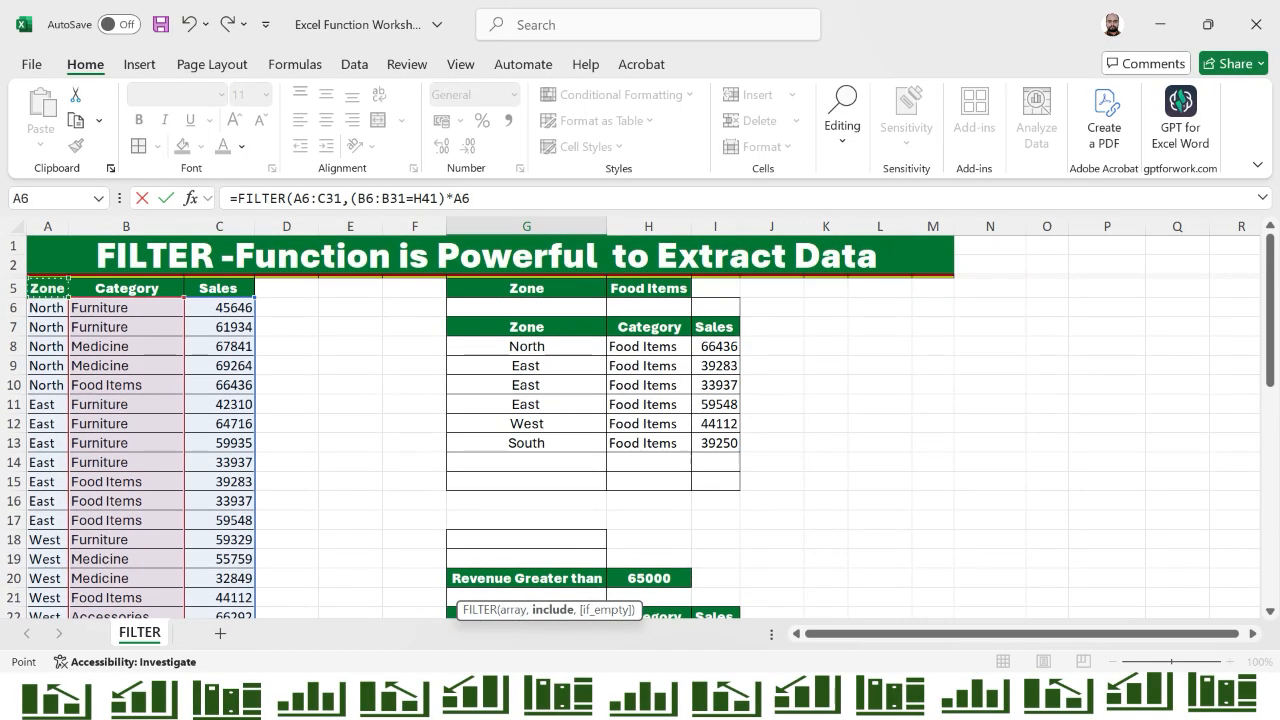
{"action": "key", "text": "ctrl+shift+Down"}
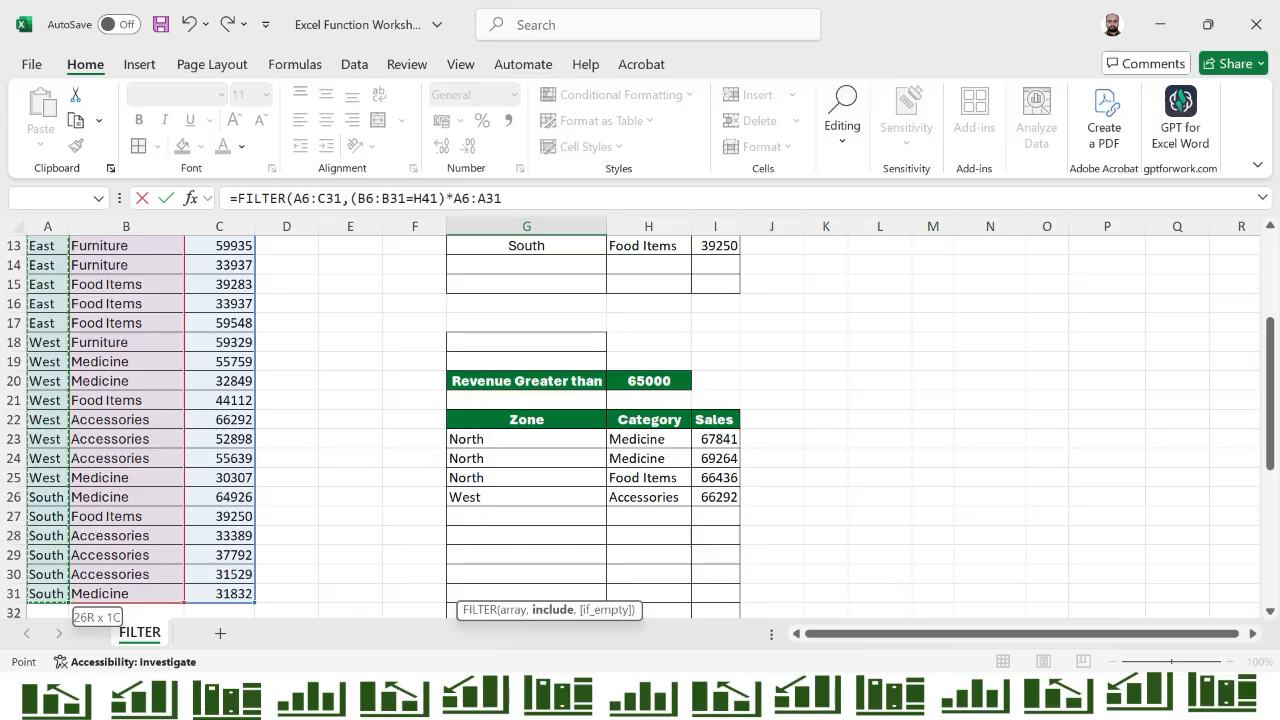
{"action": "left_click", "coordinate": [454, 198]}
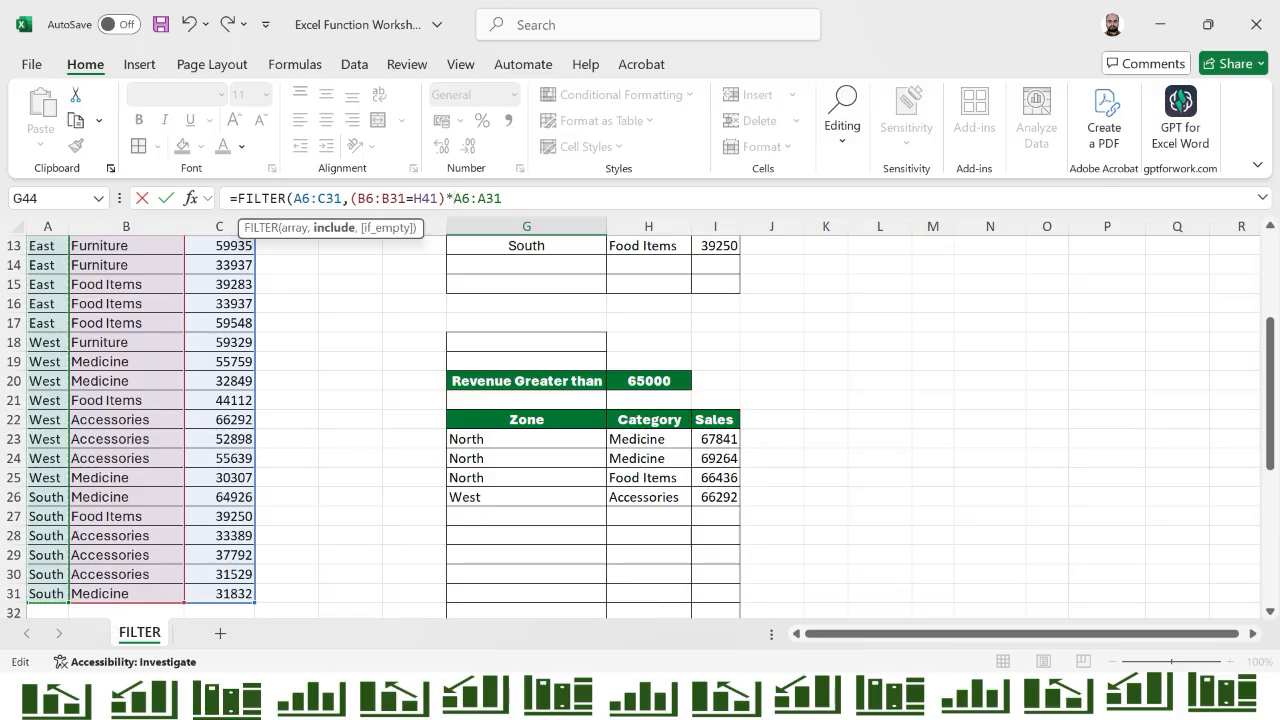
{"action": "type", "text": "("}
Make the second condition require the zone to equal the North criterion in K41
{"action": "type", "text": "="}
{"action": "left_click", "coordinate": [826, 574]}
{"action": "key", "text": "ctrl+Down"}
{"action": "key", "text": "Down"}
{"action": "key", "text": "Up"}
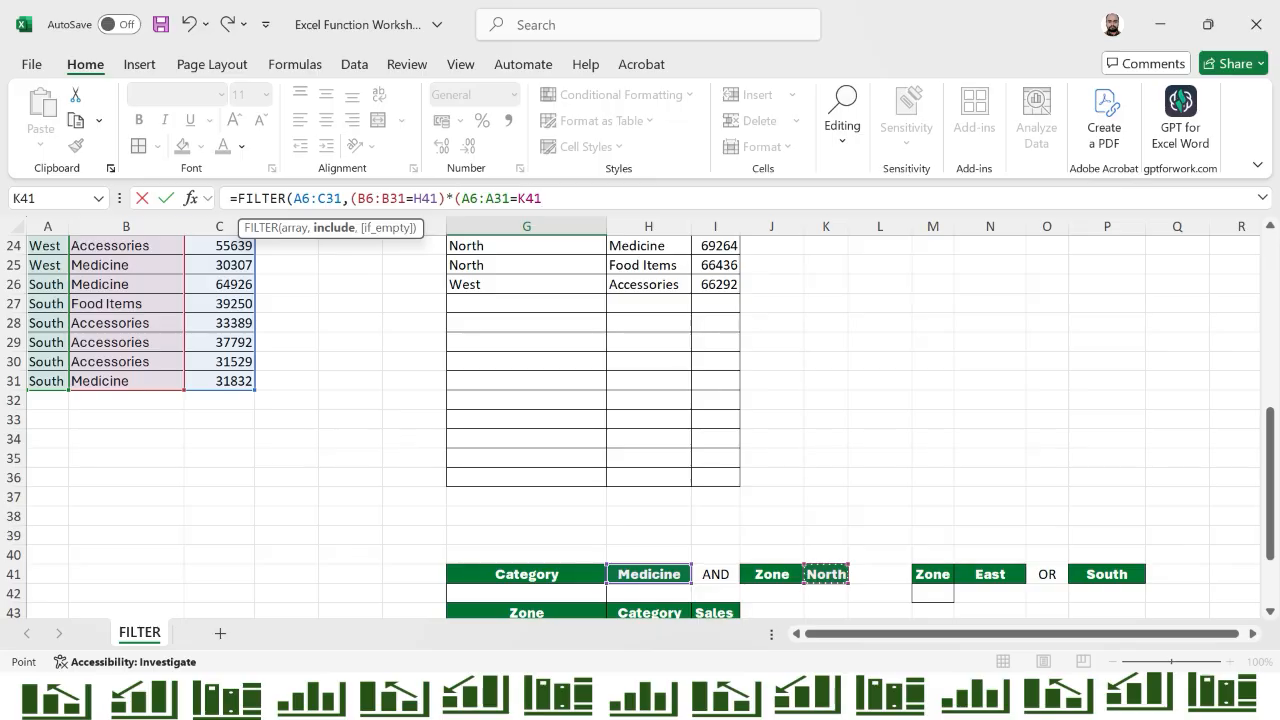
Close the zone condition, add "No Match Found" as the if_empty argument and commit the FILTER formula in G44
{"action": "type", "text": "),\""}
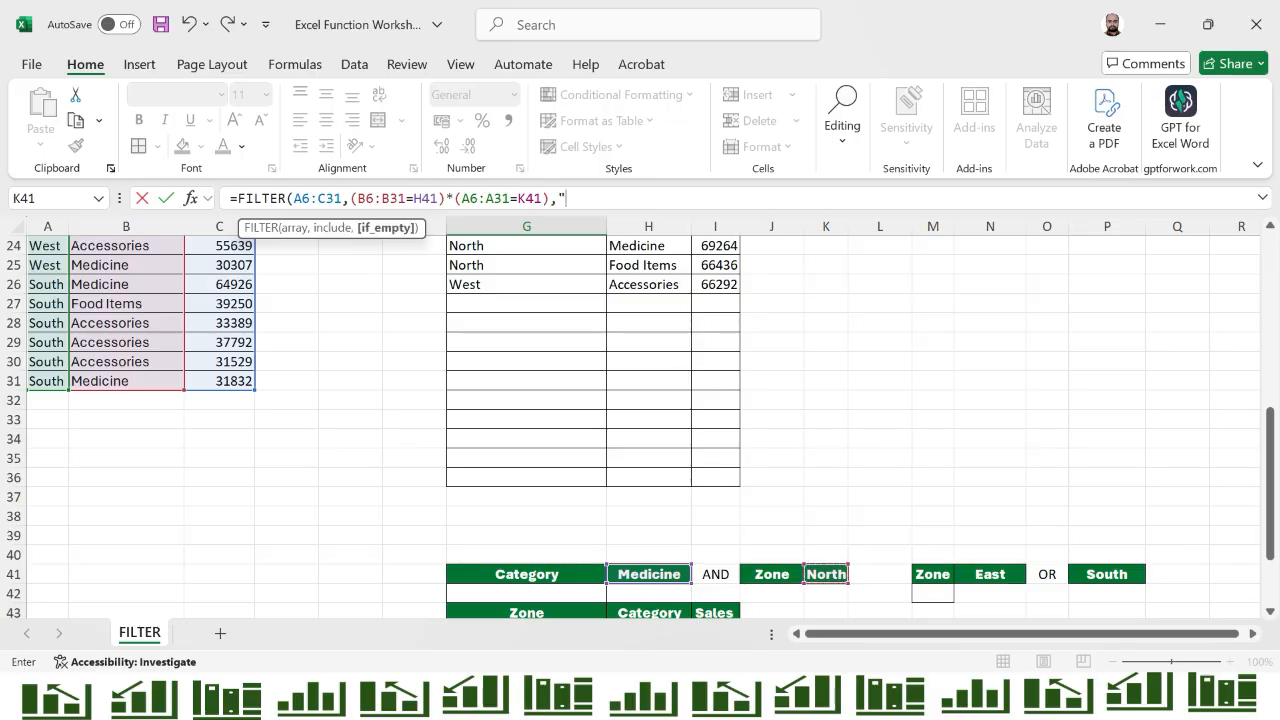
{"action": "type", "text": "No Match"}
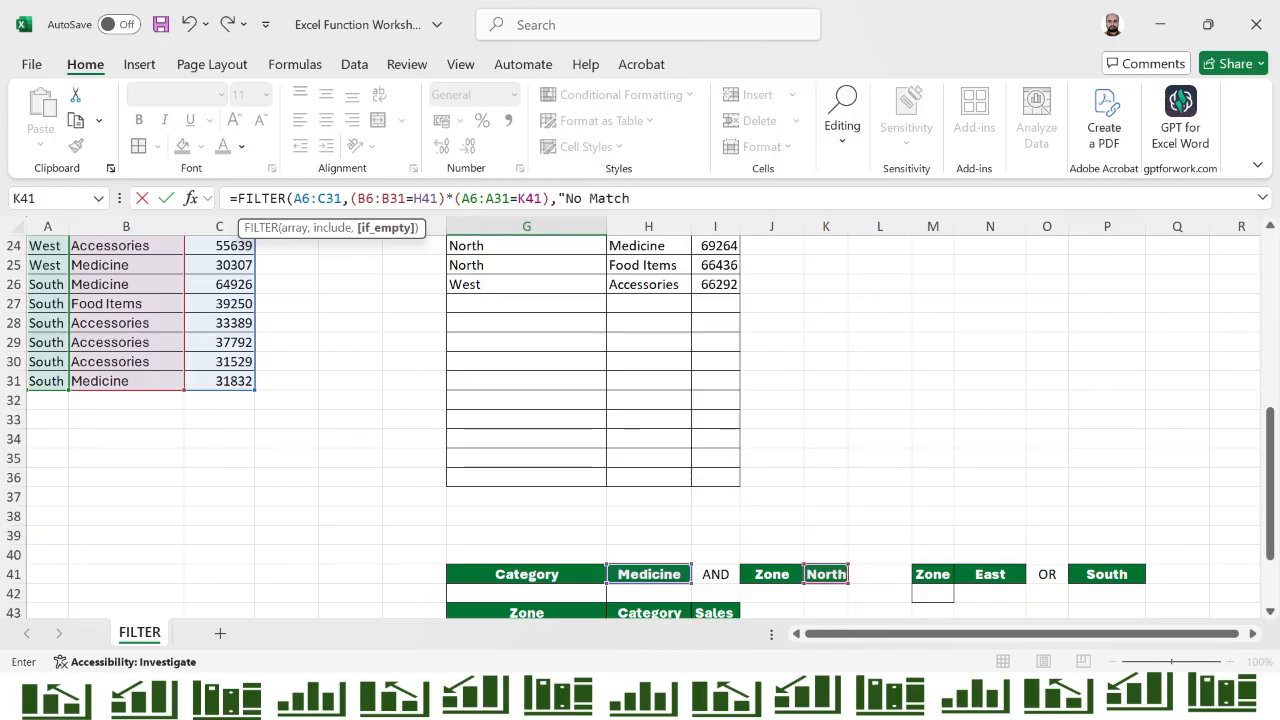
{"action": "type", "text": " Found"}
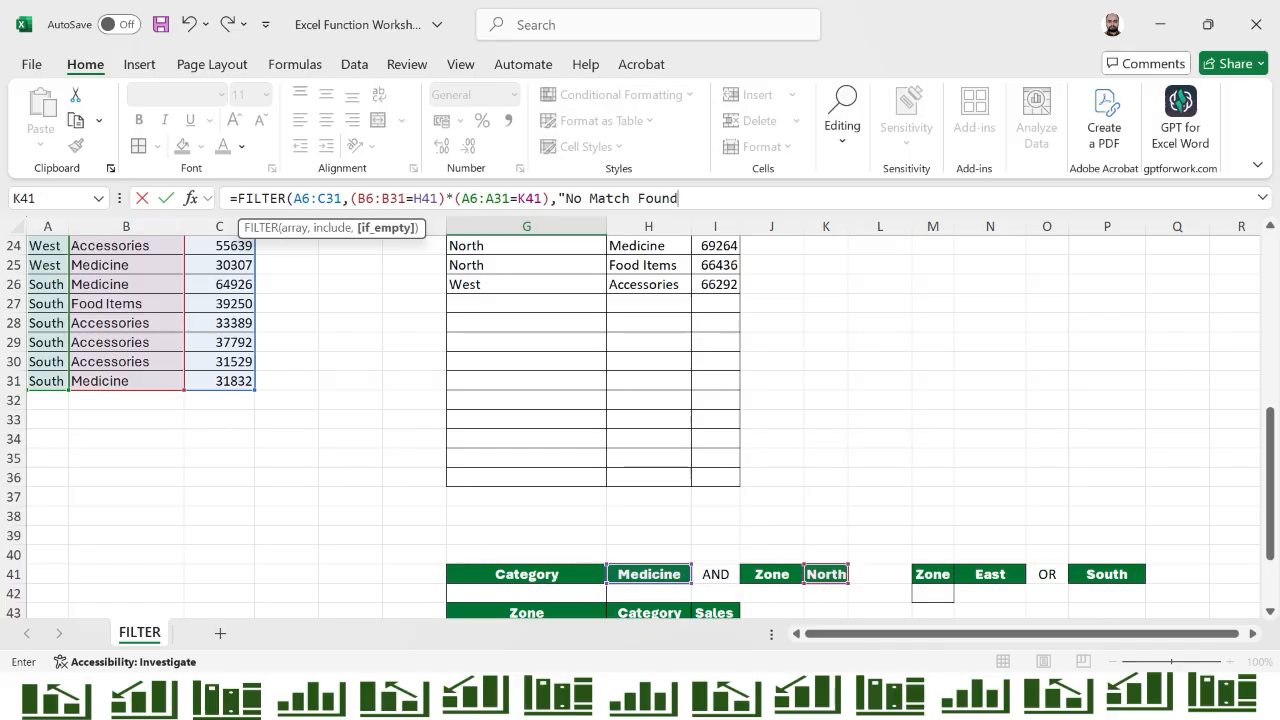
{"action": "type", "text": "\")"}
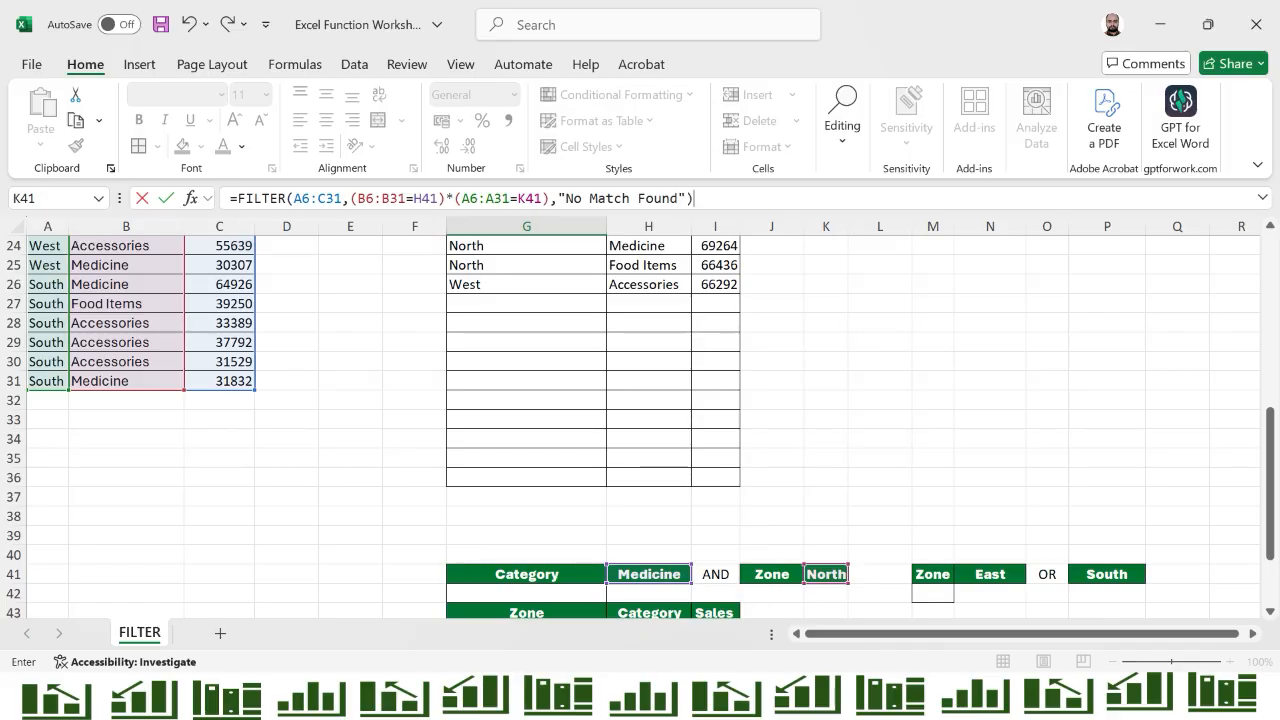
{"action": "key", "text": "ctrl+Return"}
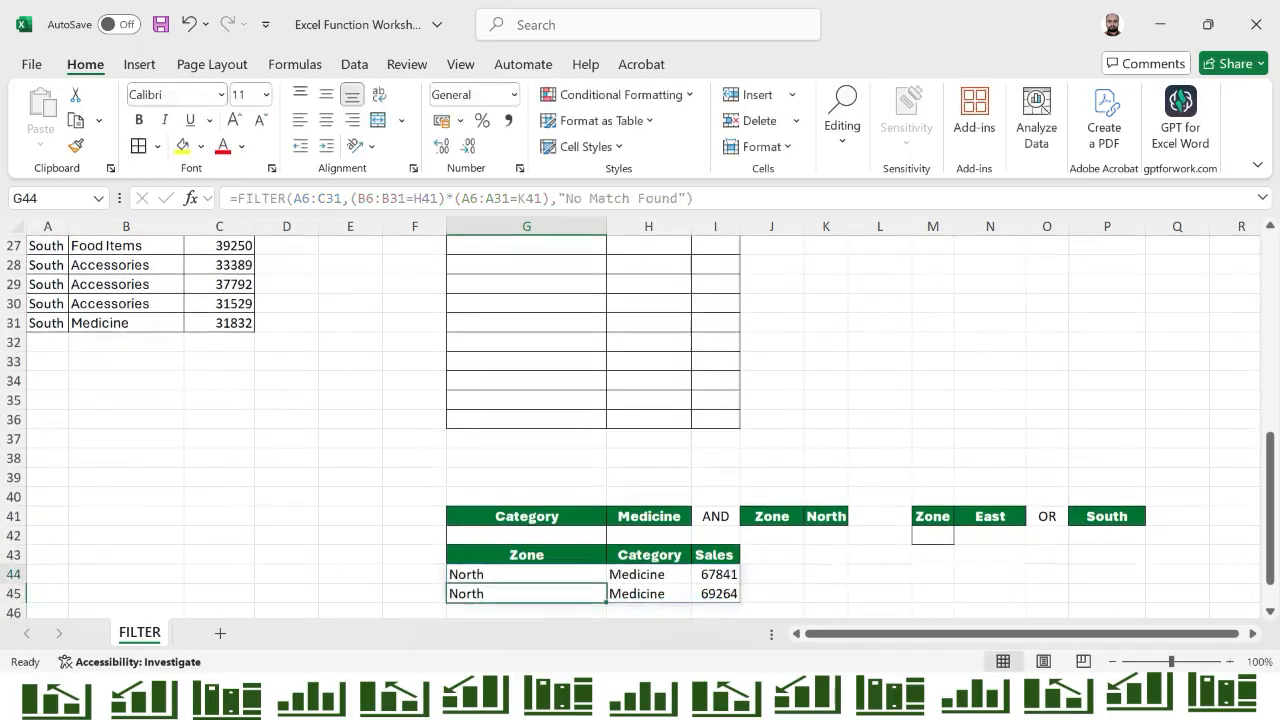
{"action": "key", "text": "Right"}
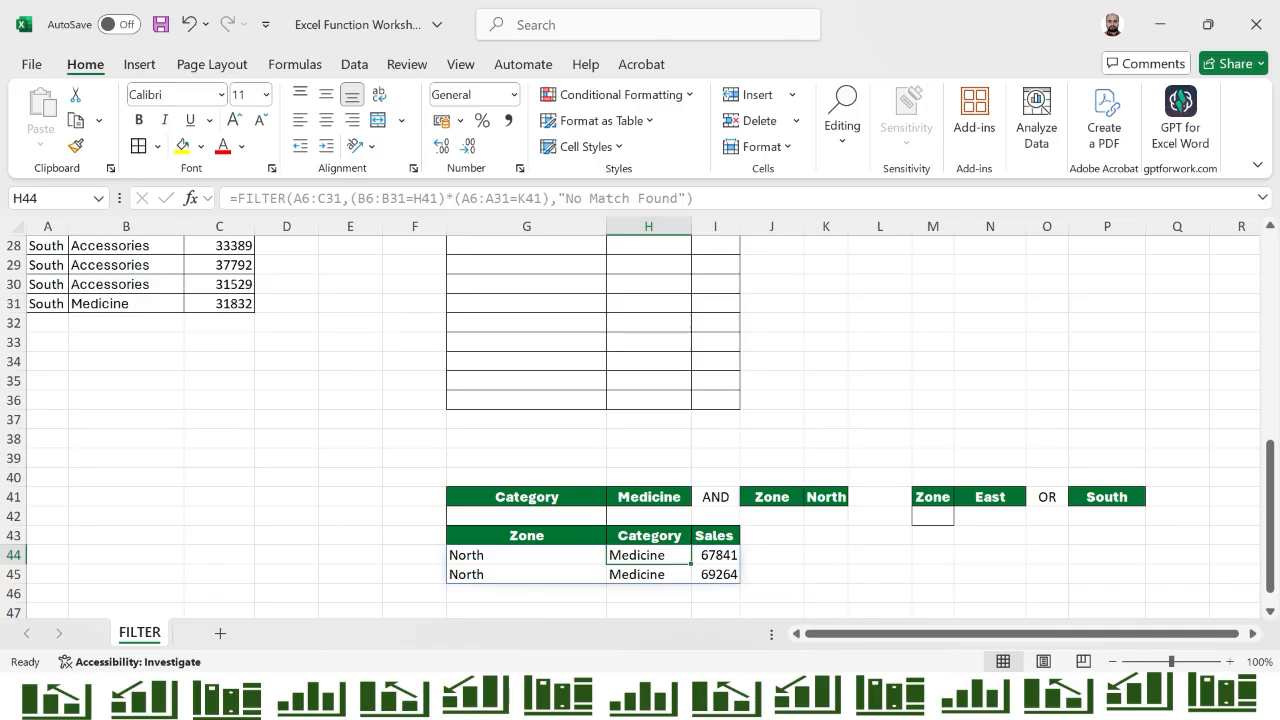
{"action": "key", "text": "Right"}
{"action": "key", "text": "Right"}
{"action": "key", "text": "Right"}
{"action": "key", "text": "Right"}
{"action": "key", "text": "Right"}
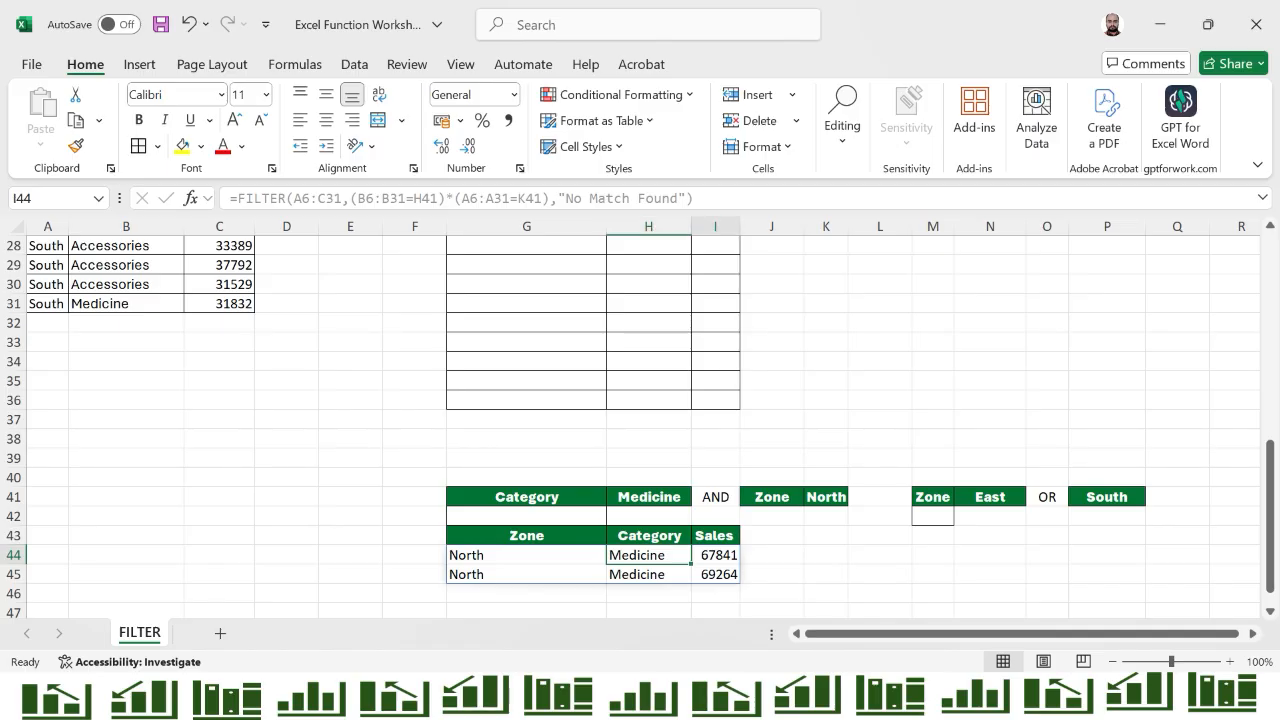
{"action": "key", "text": "Up"}
{"action": "key", "text": "Up"}
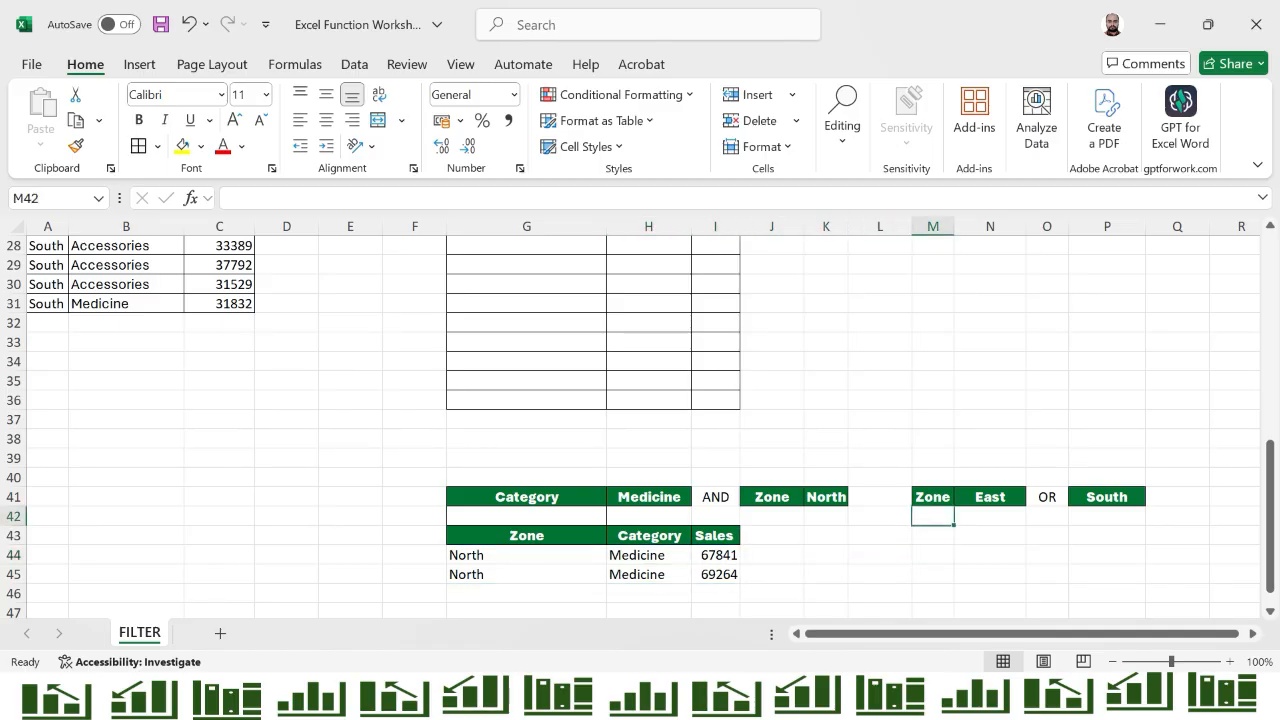
Copy the Zone, Category and Sales headers in G43:I43
{"action": "key", "text": "Left"}
{"action": "key", "text": "Left"}
{"action": "key", "text": "ctrl+Left"}
{"action": "key", "text": "Right"}
{"action": "key", "text": "Right"}
{"action": "key", "text": "Right"}
{"action": "key", "text": "Right"}
{"action": "key", "text": "Down"}
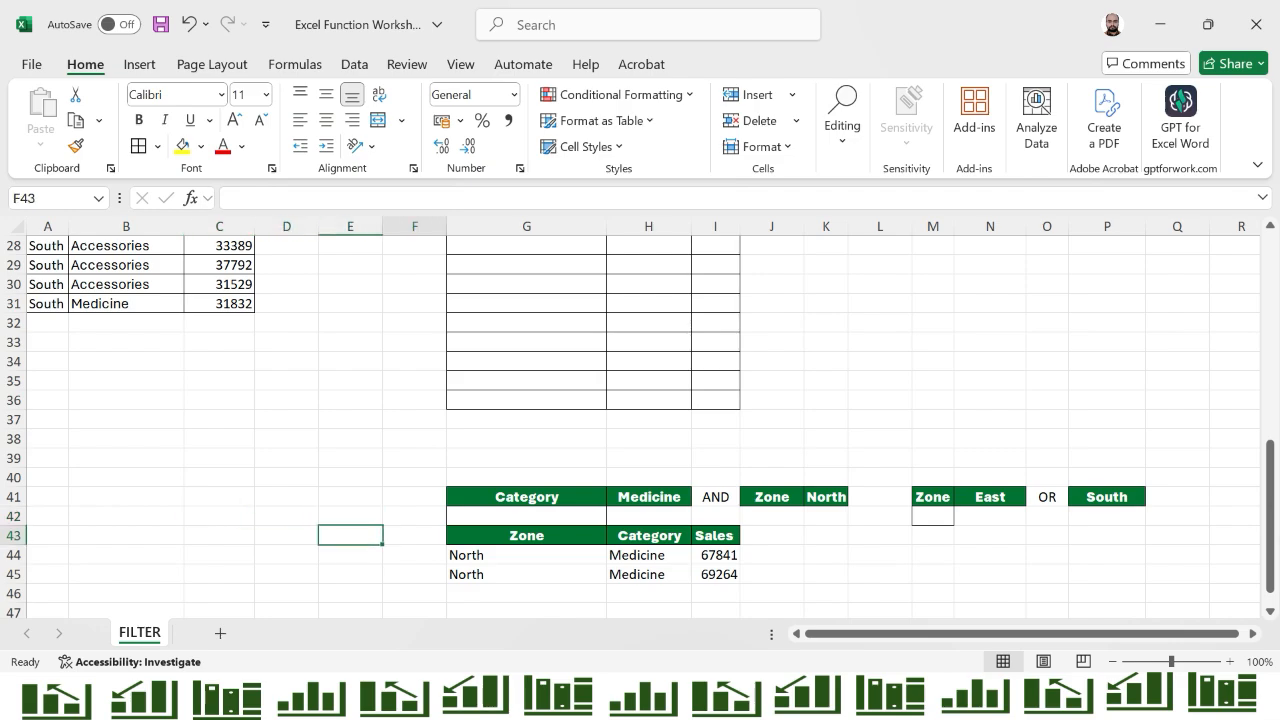
{"action": "key", "text": "Right"}
{"action": "key", "text": "Right"}
{"action": "key", "text": "shift+Right"}
{"action": "key", "text": "shift+Right"}
{"action": "key", "text": "ctrl+c"}
Paste the copied headers into M43:O43 below the East OR South criteria and autofit the width of column N
{"action": "key", "text": "Right"}
{"action": "key", "text": "Right"}
{"action": "key", "text": "Right"}
{"action": "key", "text": "Right"}
{"action": "key", "text": "Right"}
{"action": "key", "text": "Right"}
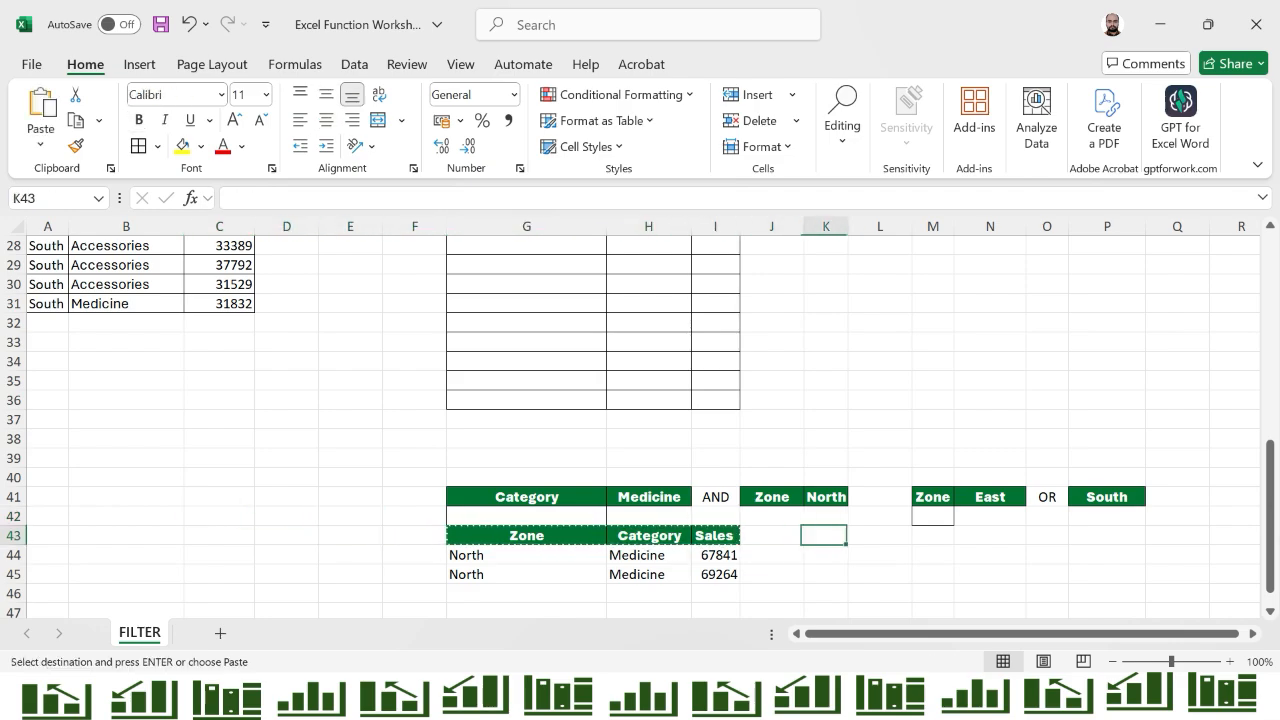
{"action": "key", "text": "Down"}
{"action": "key", "text": "Up"}
{"action": "key", "text": "ctrl+v"}
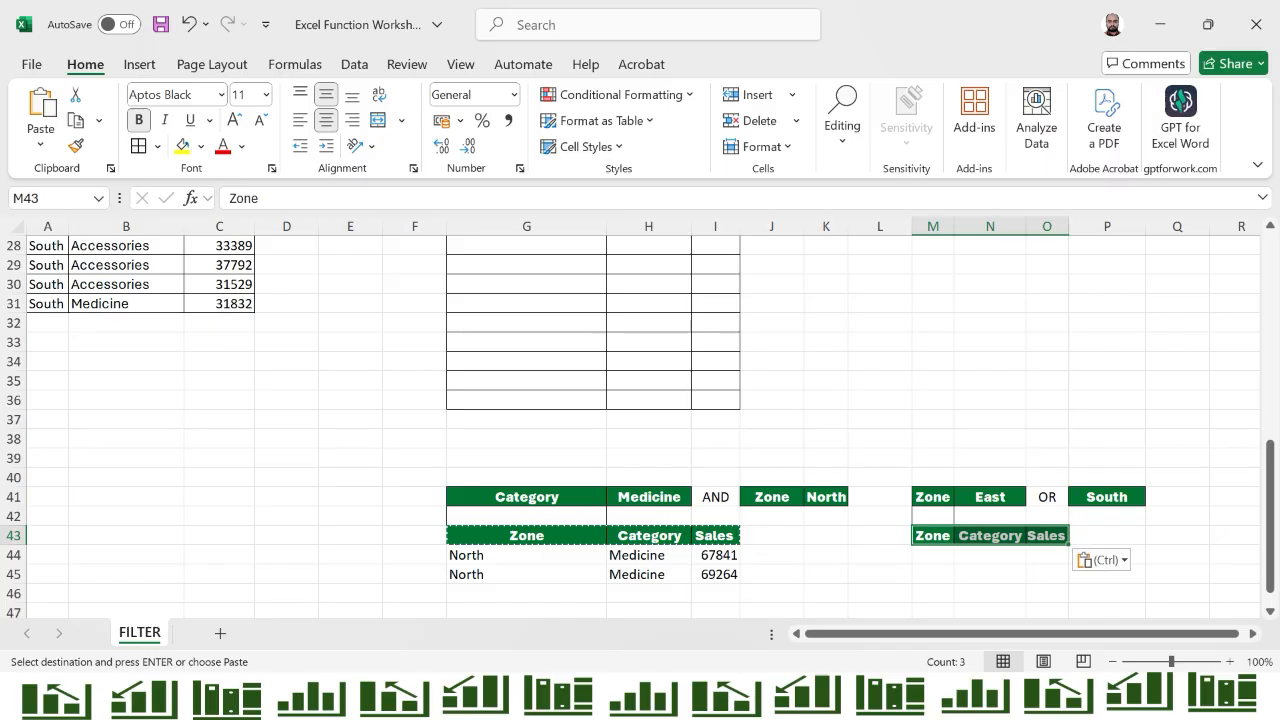
{"action": "key", "text": "Escape"}
{"action": "double_click", "coordinate": [1026, 227]}
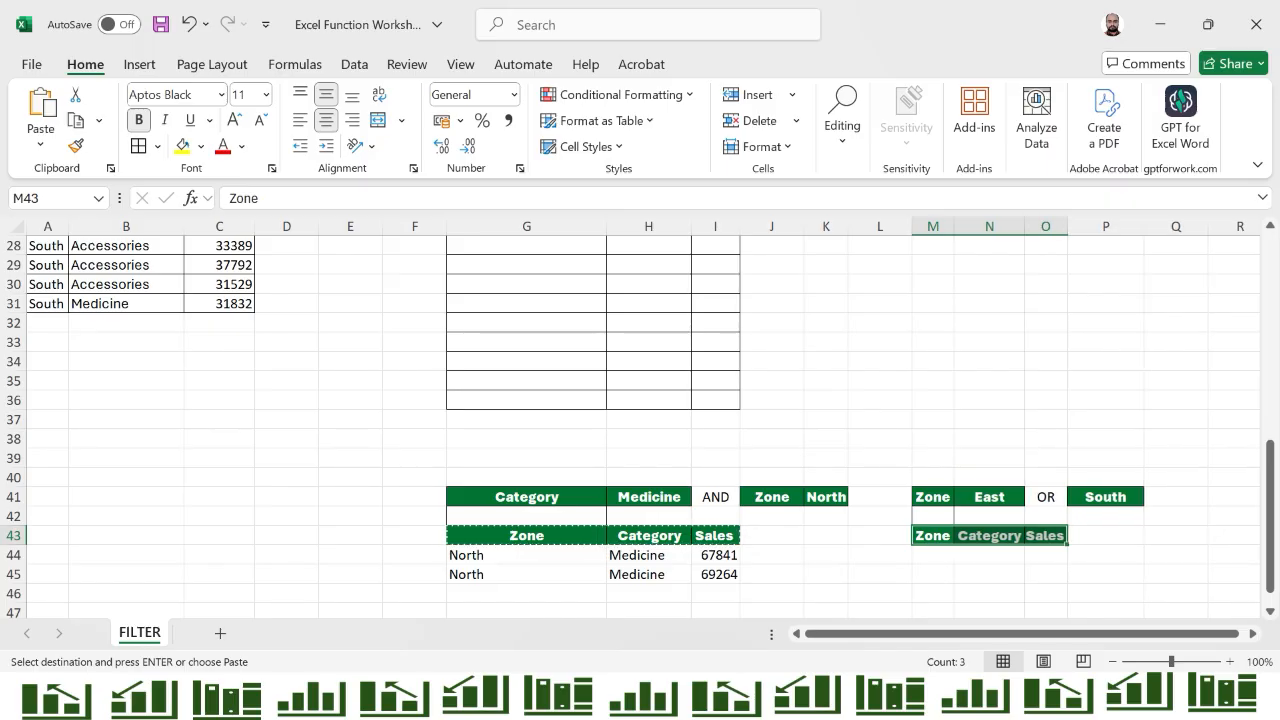
Change the category criterion in H41 to Food Items to test the AND filter
{"action": "left_click", "coordinate": [526, 555]}
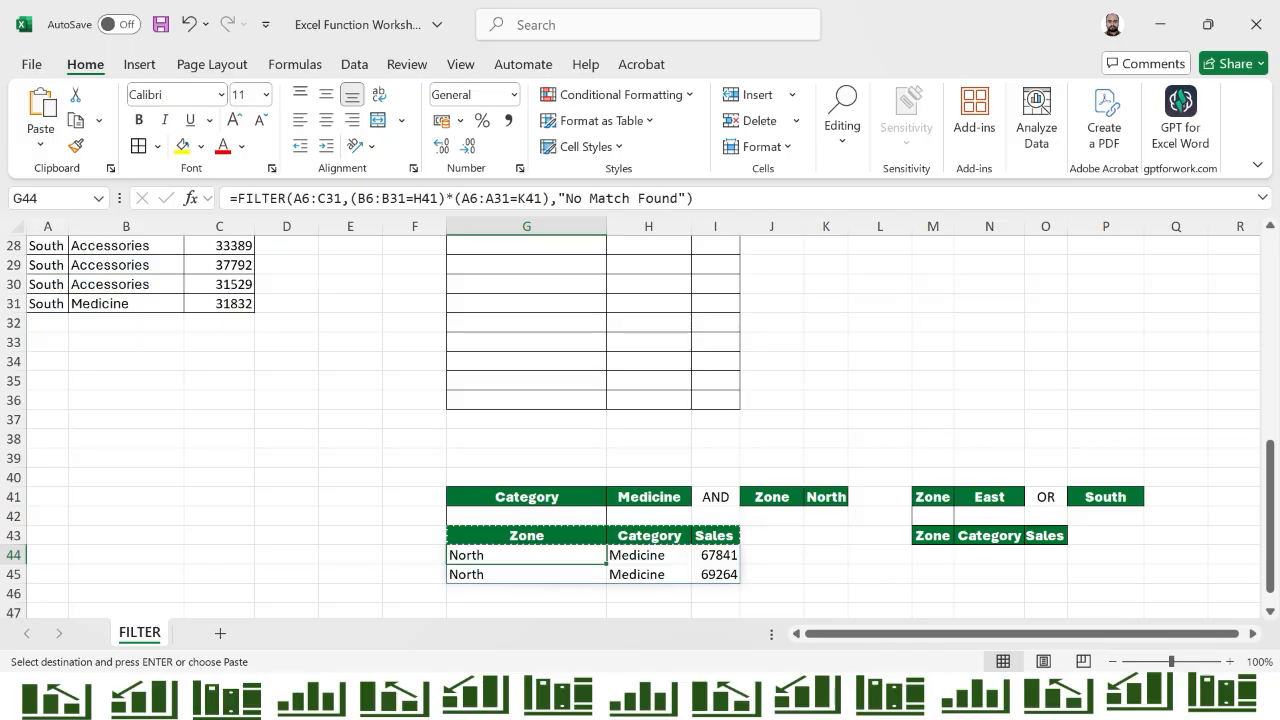
{"action": "left_click", "coordinate": [649, 497]}
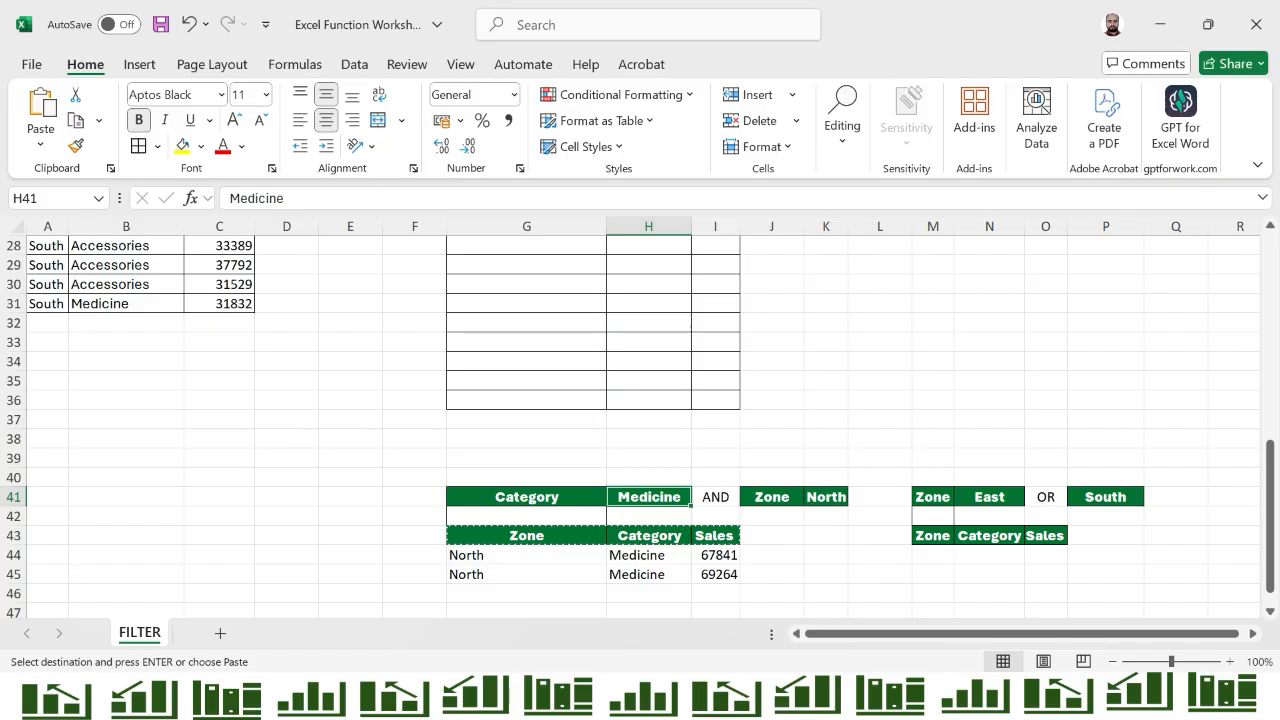
{"action": "type", "text": "Food I"}
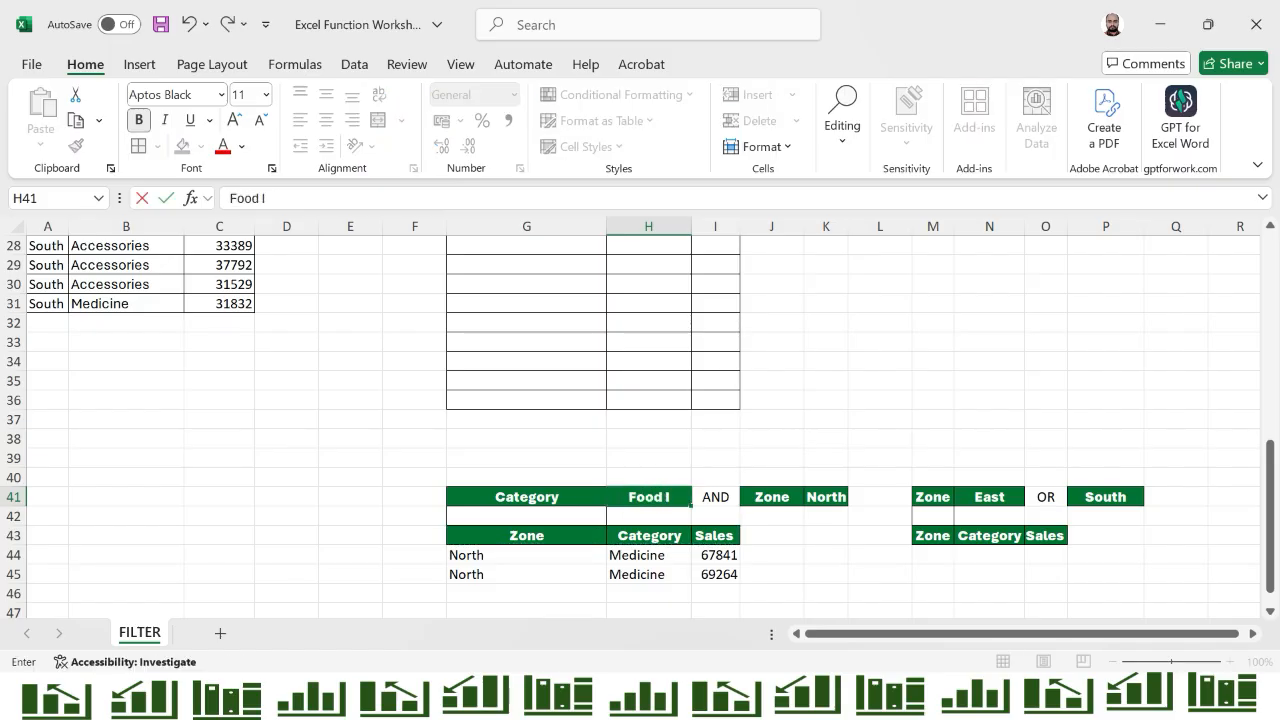
{"action": "type", "text": "tems"}
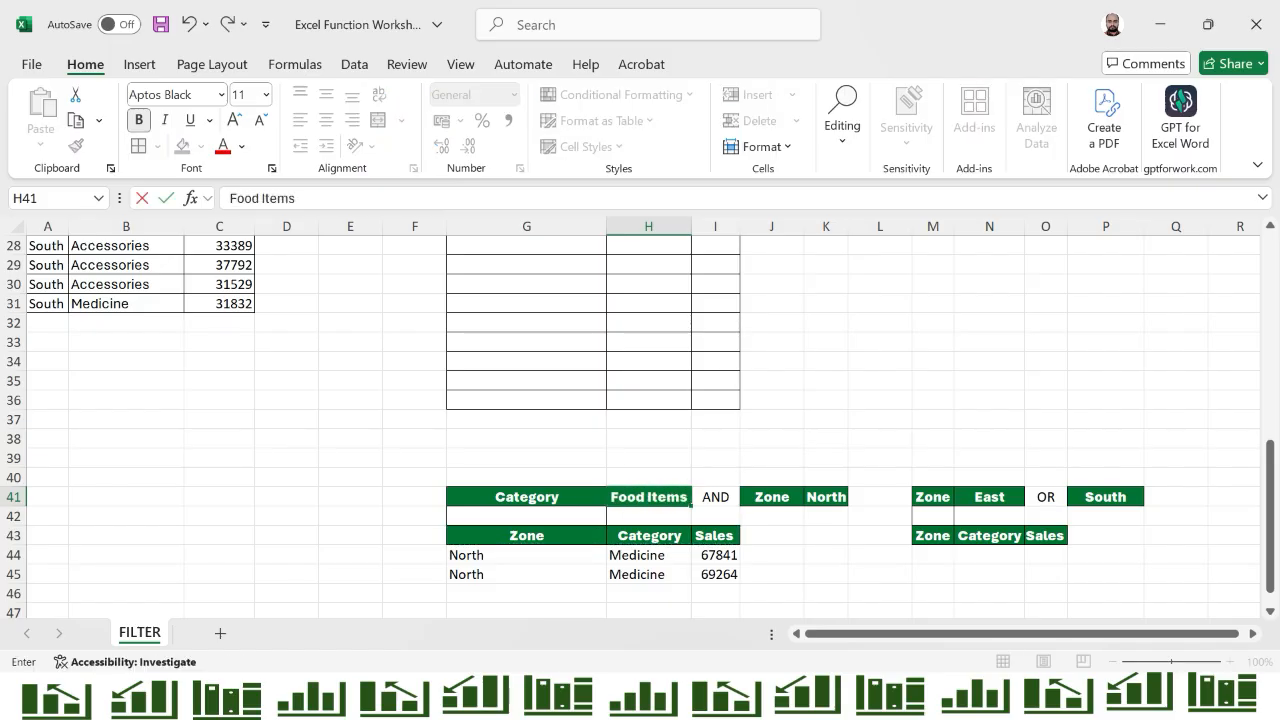
{"action": "key", "text": "Return"}
{"action": "key", "text": "Up"}
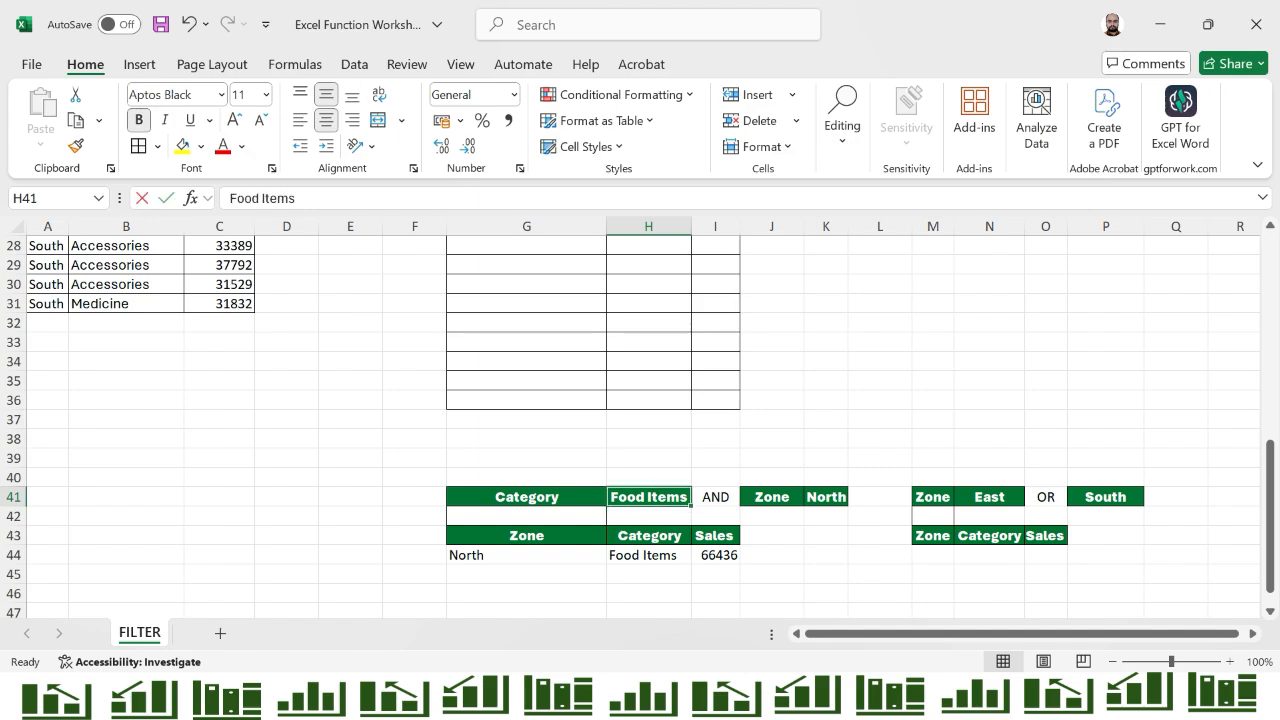
Set the category criterion in H41 to Furniture
{"action": "type", "text": "Furniture"}
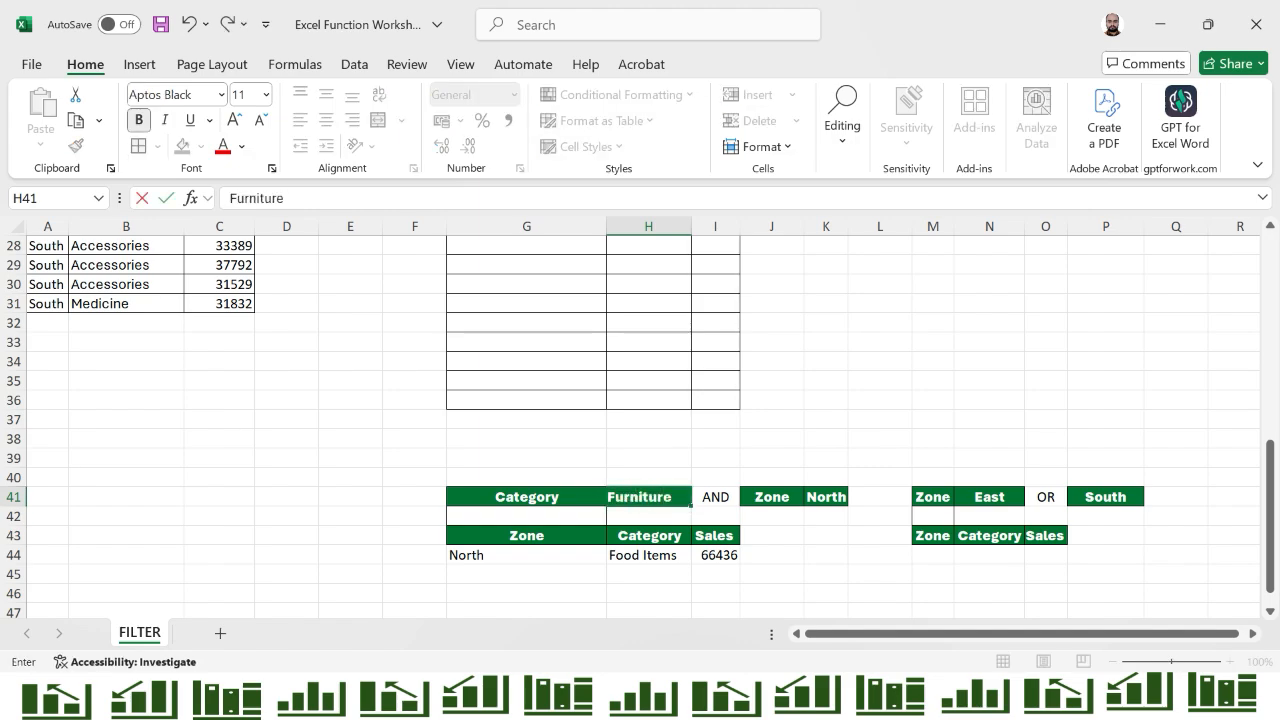
{"action": "key", "text": "Return"}
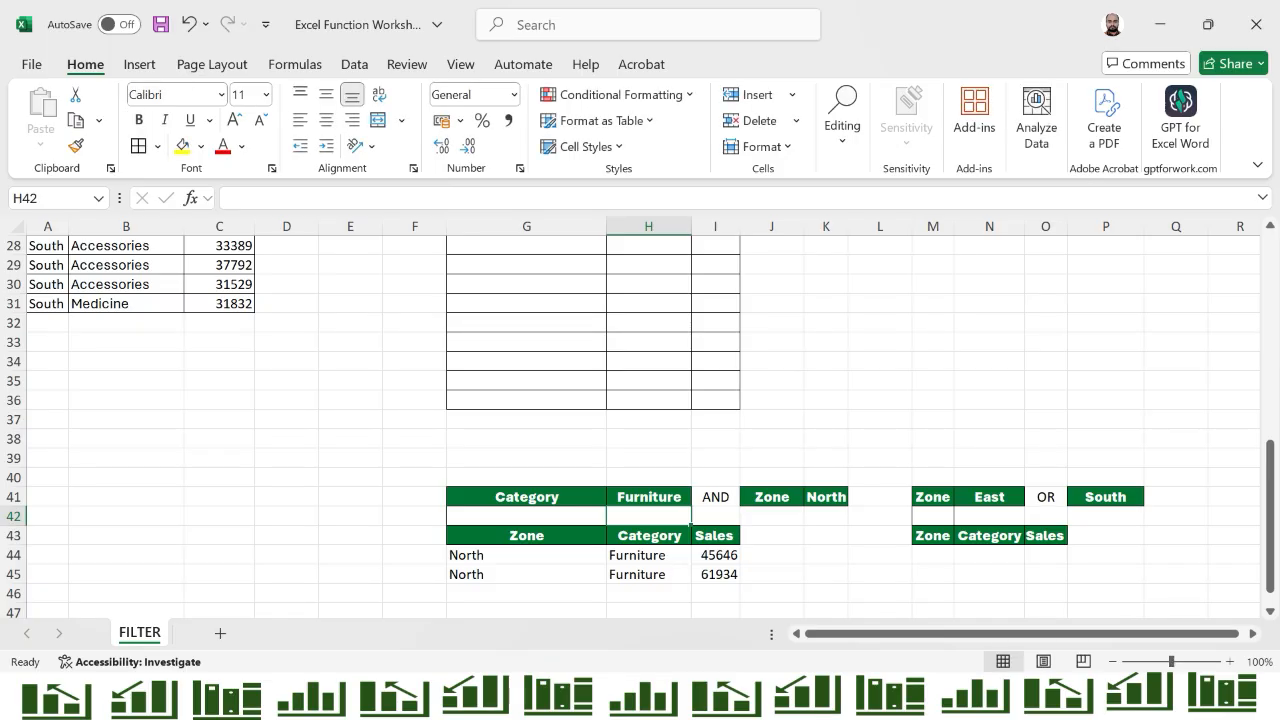
{"action": "key", "text": "Right"}
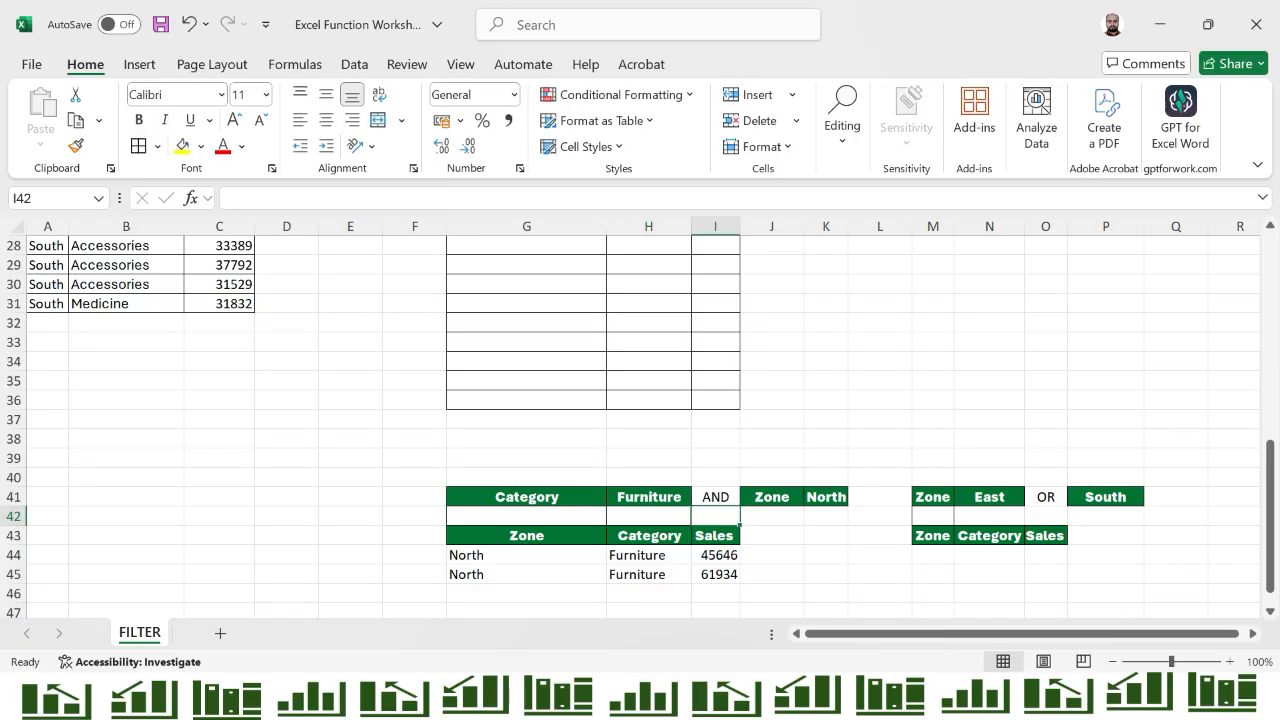
{"action": "key", "text": "Left"}
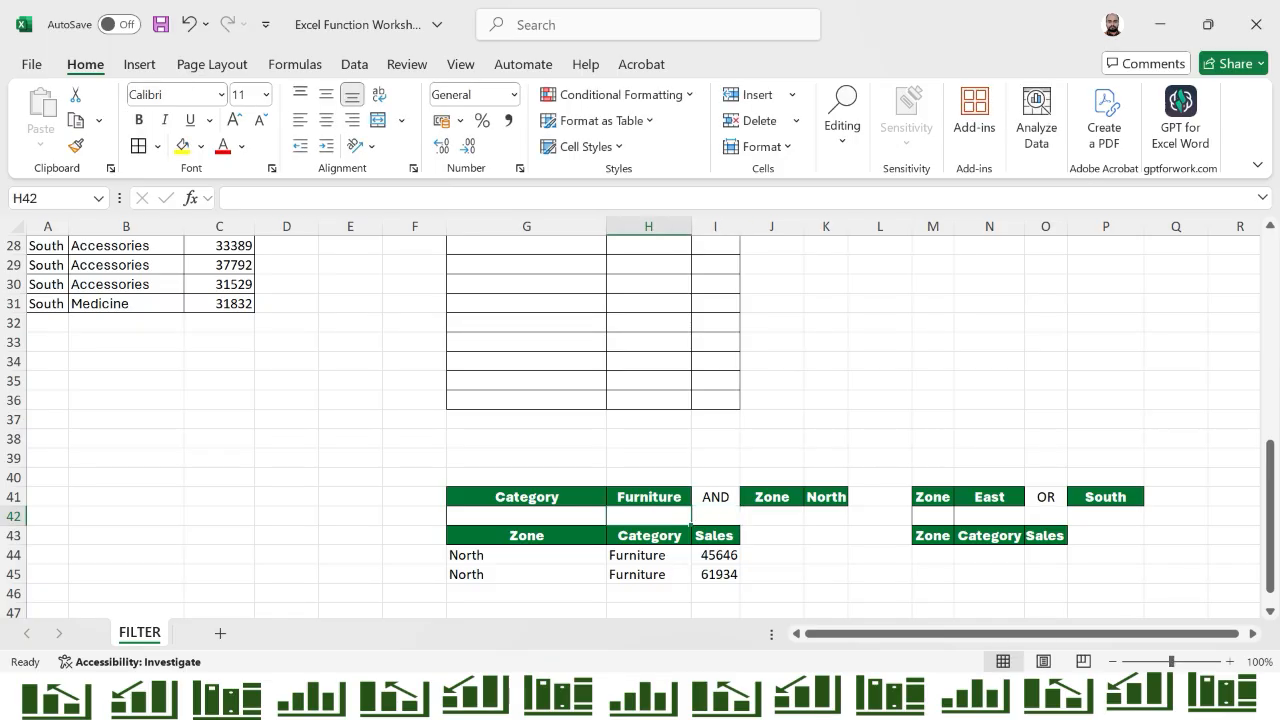
{"action": "key", "text": "Up"}
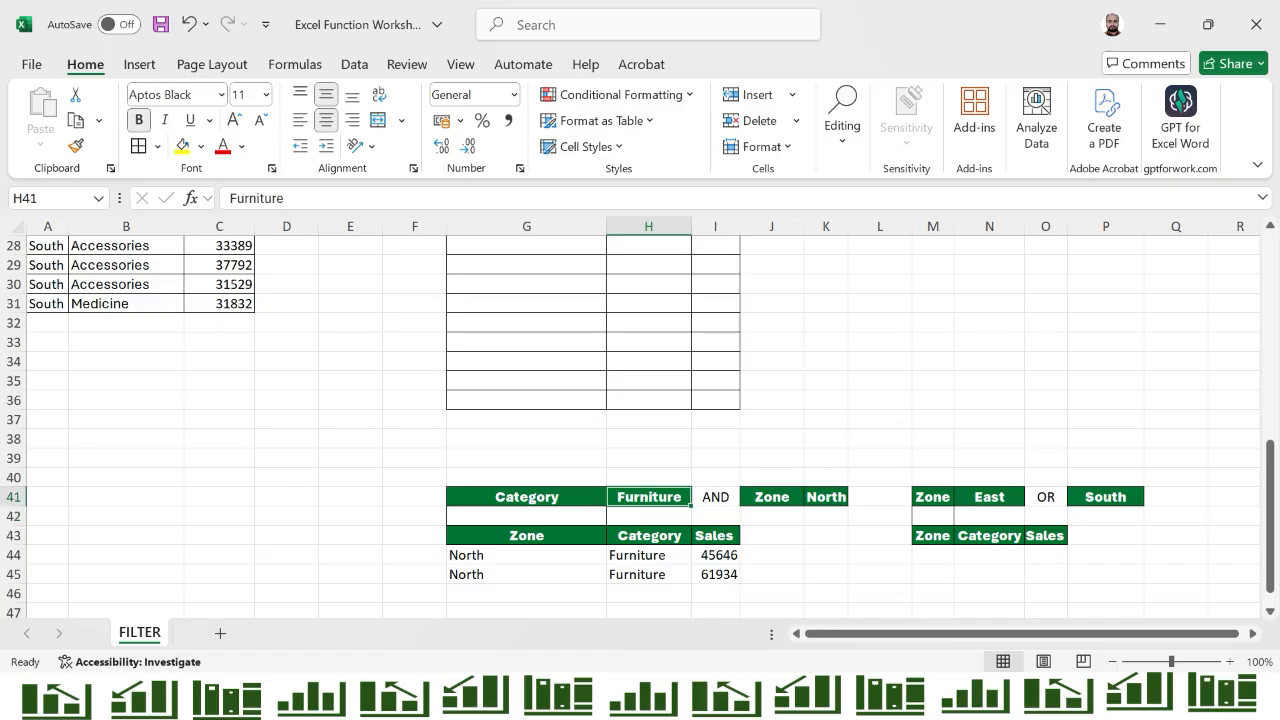
Start a FILTER formula in M44 with the sales records A6:C31 as its array argument
{"action": "key", "text": "Right"}
{"action": "key", "text": "Right"}
{"action": "key", "text": "Right"}
{"action": "key", "text": "Left"}
{"action": "key", "text": "Left"}
{"action": "key", "text": "Down"}
{"action": "key", "text": "Down"}
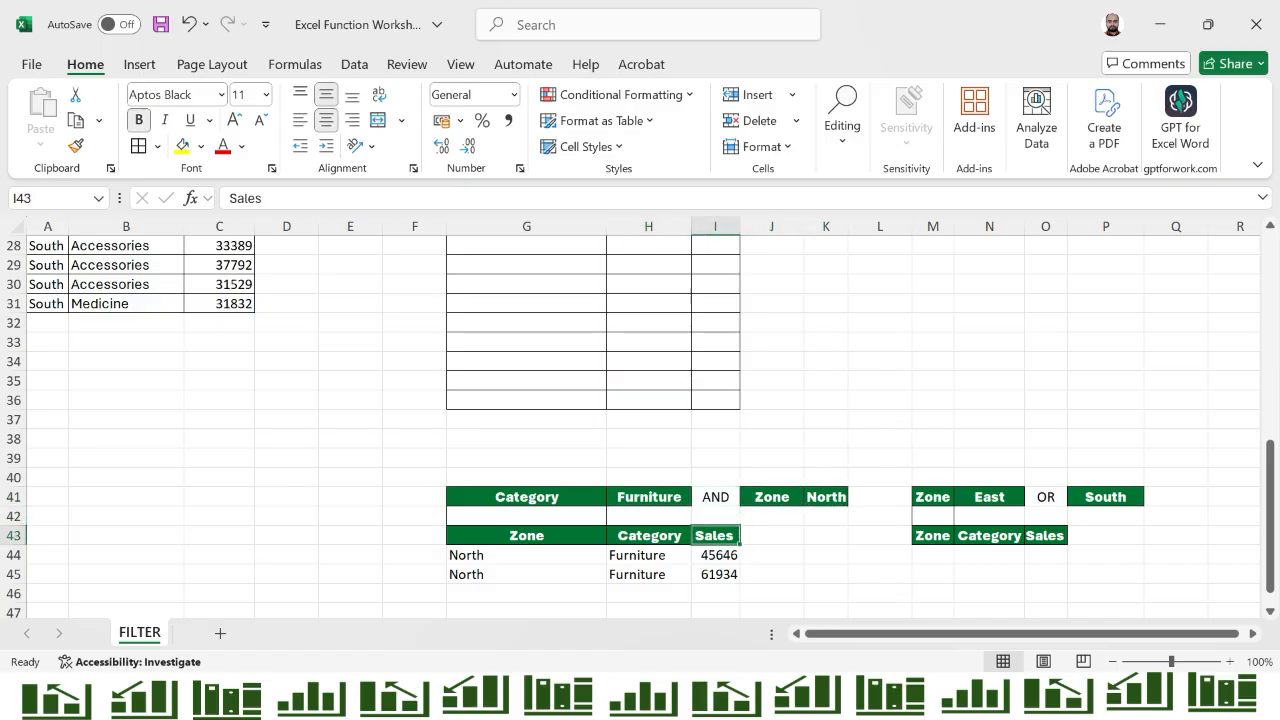
{"action": "key", "text": "Right"}
{"action": "key", "text": "Right"}
{"action": "key", "text": "Right"}
{"action": "key", "text": "Right"}
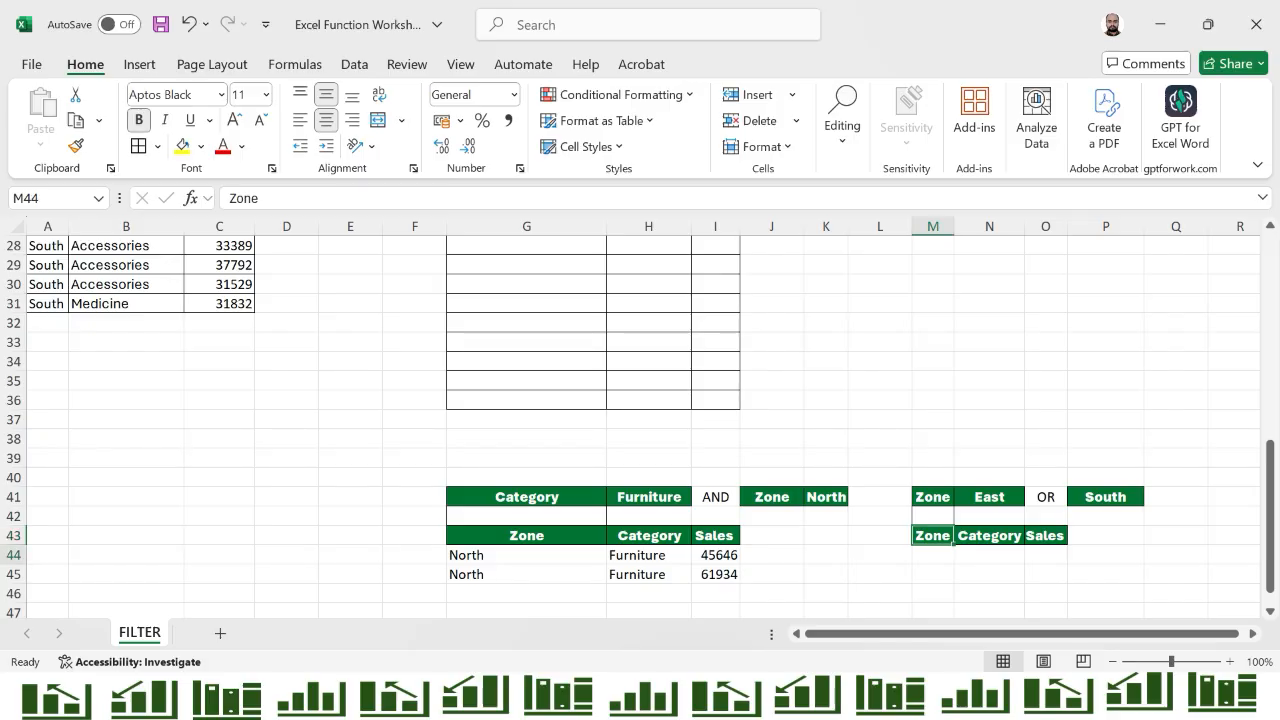
{"action": "key", "text": "Down"}
{"action": "type", "text": "=fil"}
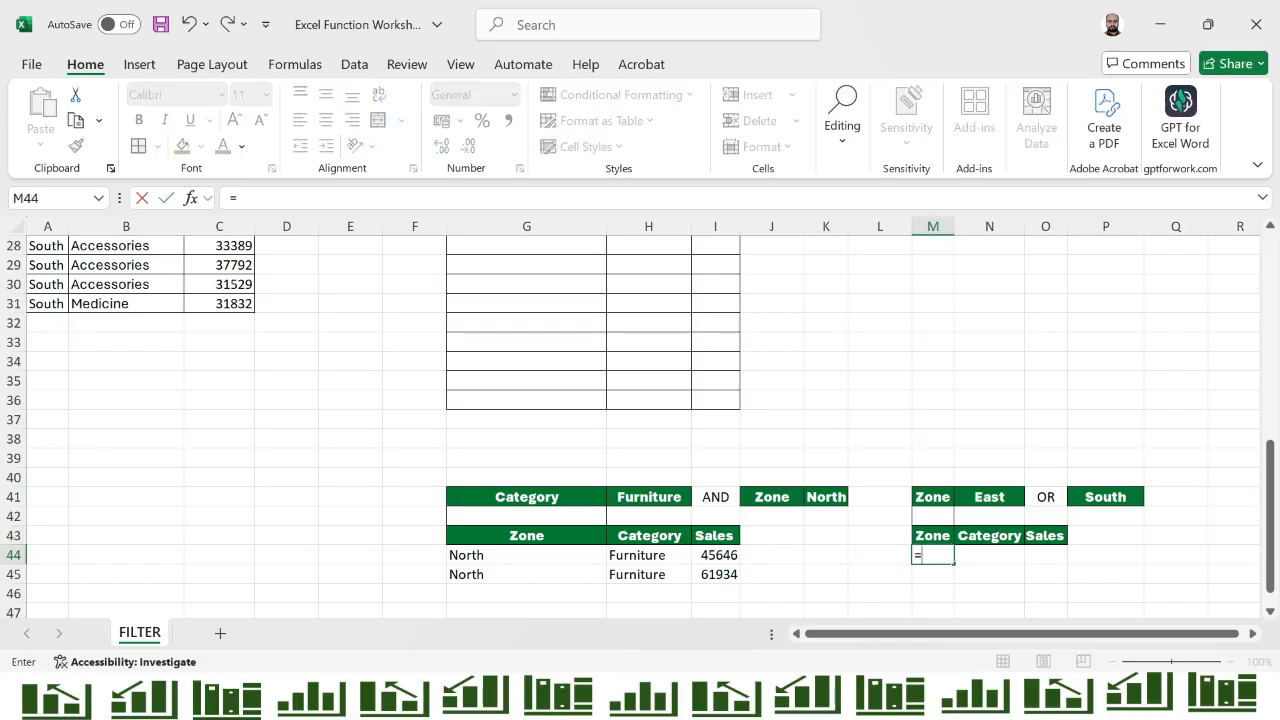
{"action": "key", "text": "Tab"}
{"action": "key", "text": "Left"}
{"action": "key", "text": "Left"}
{"action": "key", "text": "Left"}
{"action": "key", "text": "Left"}
{"action": "key", "text": "Left"}
{"action": "key", "text": "Left"}
{"action": "key", "text": "Left"}
{"action": "key", "text": "Left"}
{"action": "key", "text": "Left"}
{"action": "key", "text": "Left"}
{"action": "key", "text": "Left"}
{"action": "key", "text": "Left"}
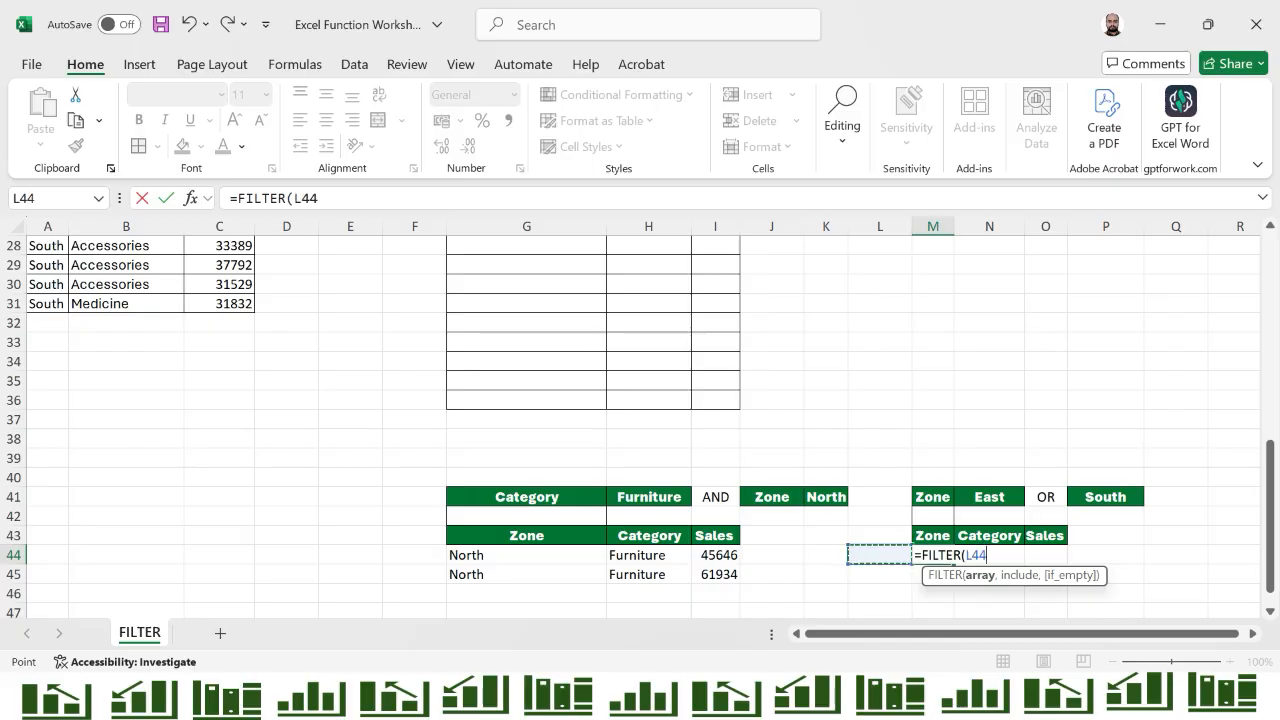
{"action": "key", "text": "ctrl+Up"}
{"action": "key", "text": "ctrl+Up"}
{"action": "key", "text": "ctrl+Up"}
{"action": "key", "text": "Down"}
{"action": "key", "text": "Down"}
{"action": "key", "text": "Down"}
{"action": "key", "text": "Down"}
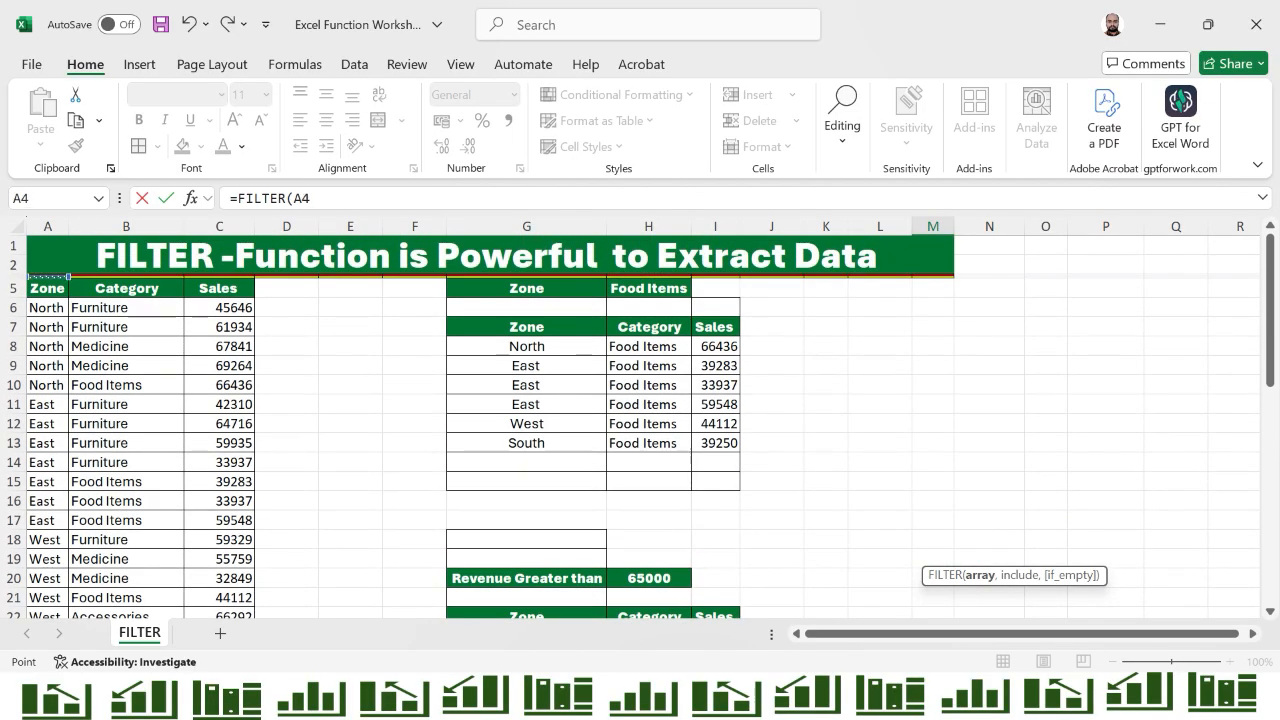
{"action": "key", "text": "ctrl+shift+Right"}
{"action": "key", "text": "ctrl+shift+Down"}
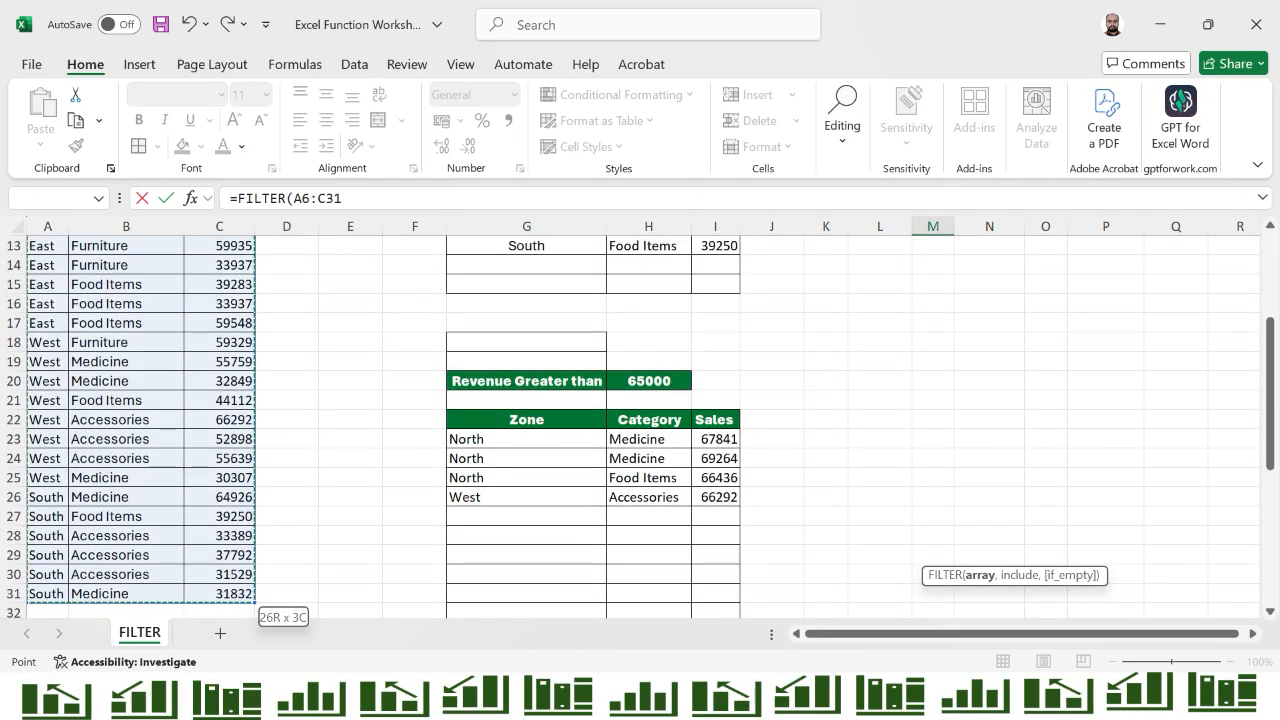
{"action": "type", "text": ","}
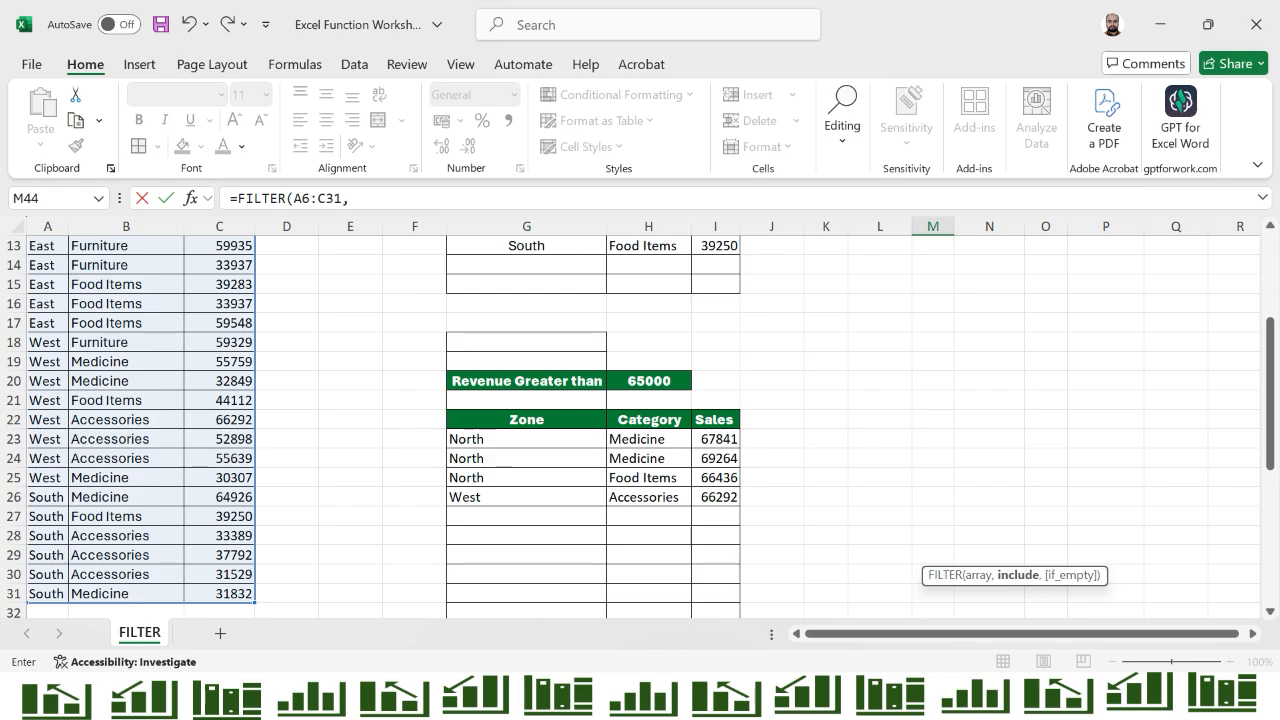
Open a parenthesised include condition that starts with the zone range A6:A31
{"action": "type", "text": "("}
{"action": "key", "text": "Up"}
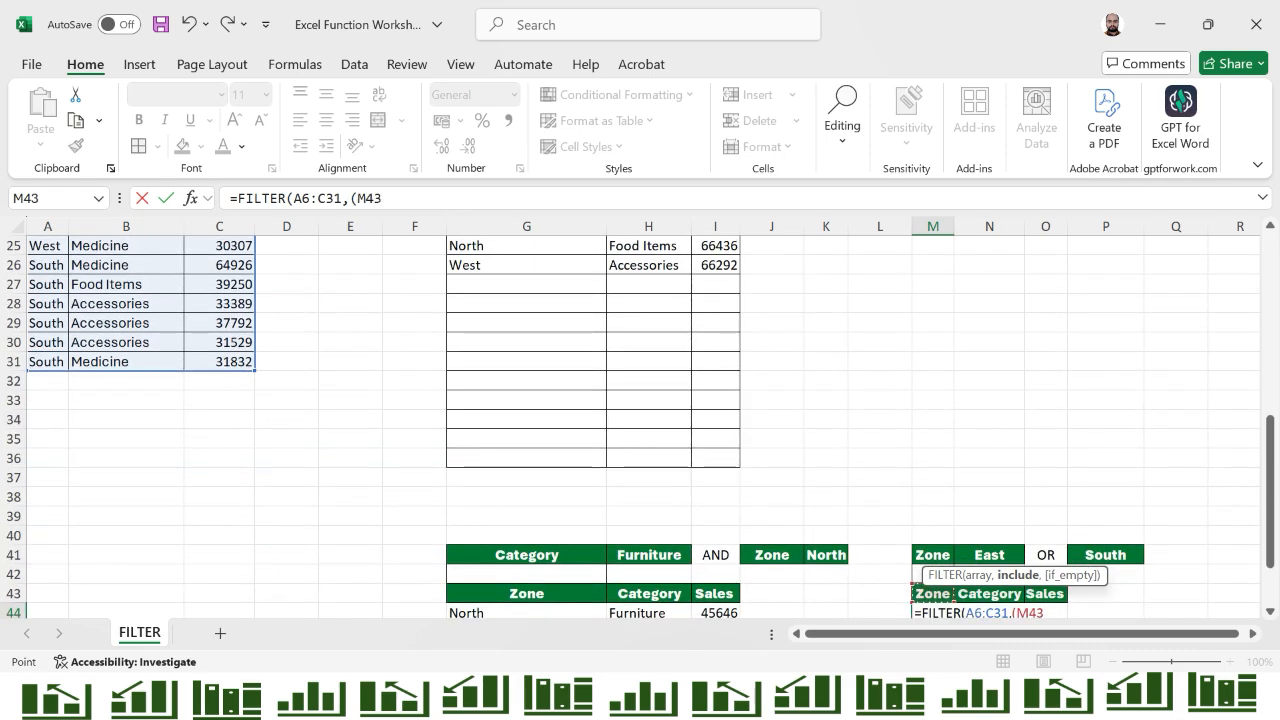
{"action": "key", "text": "Up"}
{"action": "key", "text": "Up"}
{"action": "key", "text": "ctrl+Left"}
{"action": "key", "text": "ctrl+Left"}
{"action": "key", "text": "ctrl+Left"}
{"action": "key", "text": "ctrl+Up"}
{"action": "key", "text": "ctrl+Up"}
{"action": "key", "text": "ctrl+Up"}
{"action": "key", "text": "Down"}
{"action": "key", "text": "Down"}
{"action": "key", "text": "Down"}
{"action": "key", "text": "Down"}
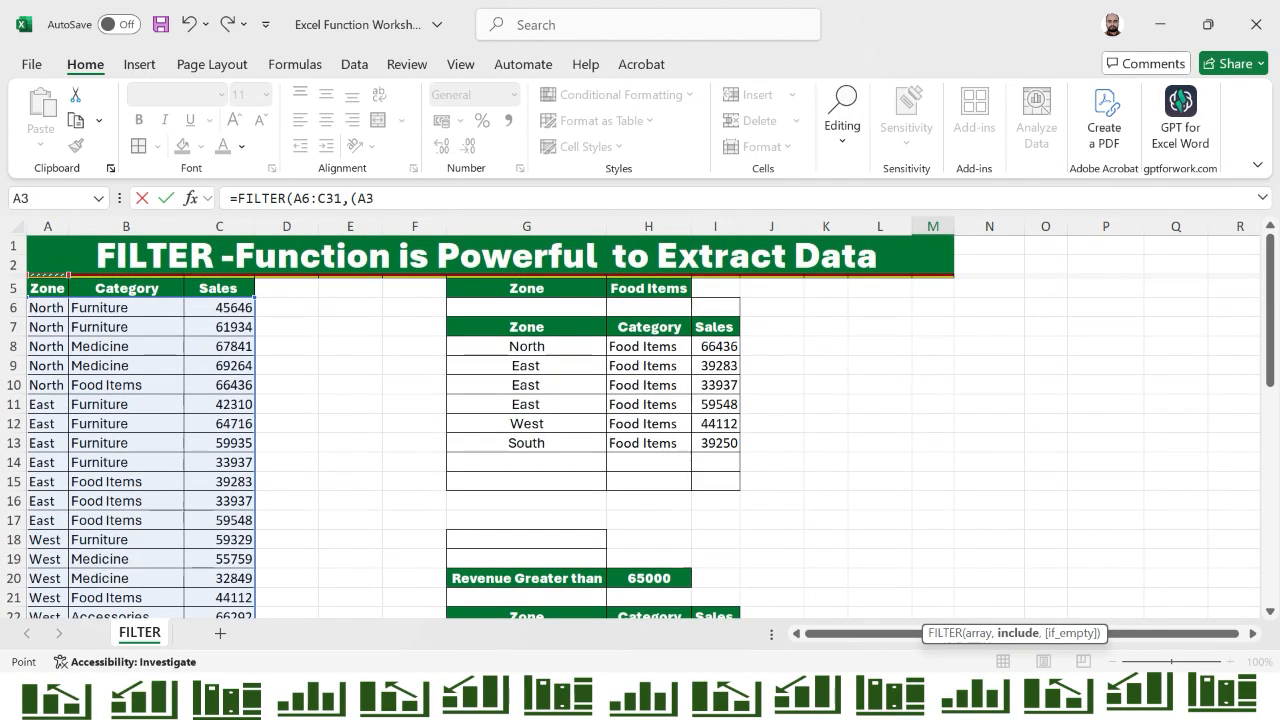
{"action": "key", "text": "ctrl+shift+Down"}
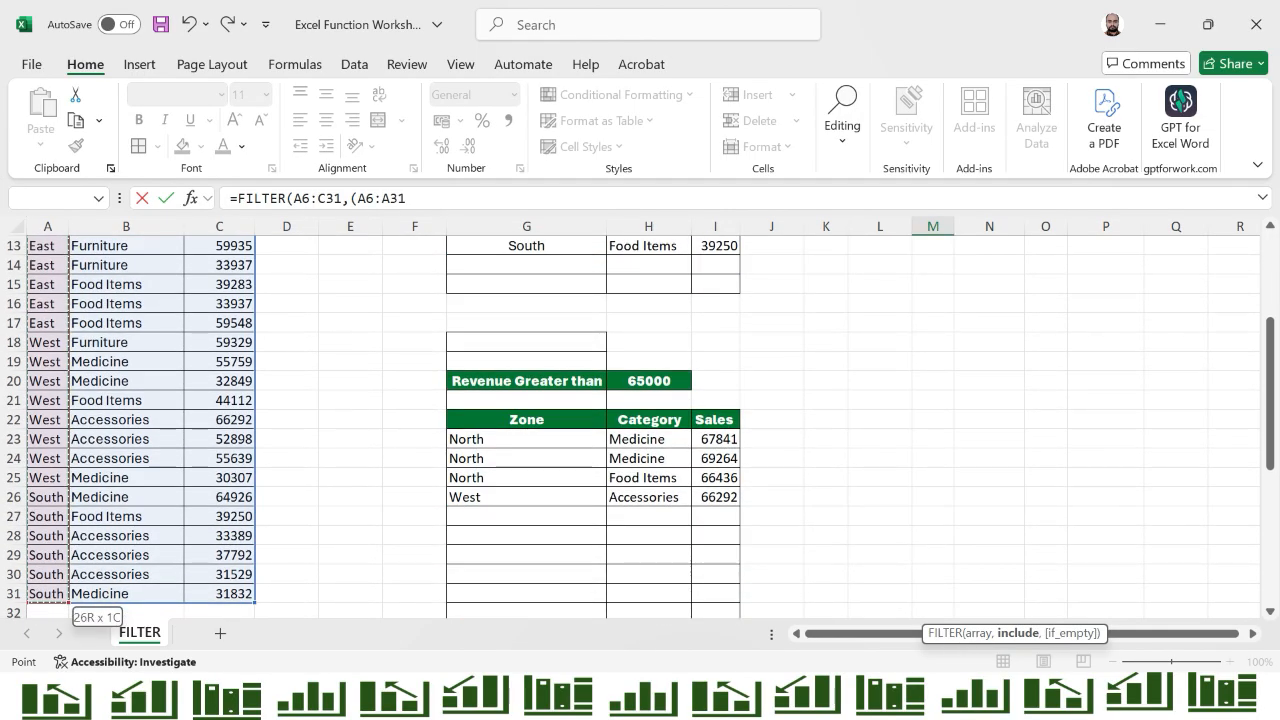
Make the first condition require the zone to equal the East criterion in N41, close it and append a plus sign for OR
{"action": "type", "text": "="}
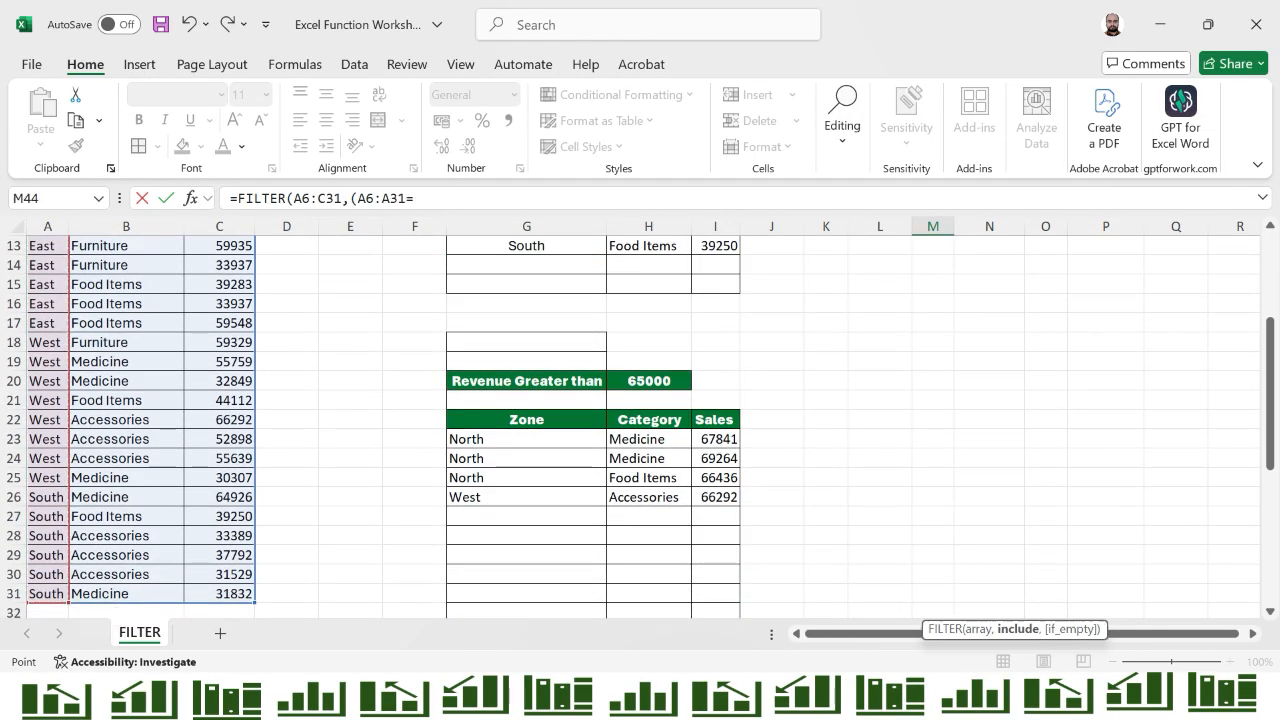
{"action": "key", "text": "Up"}
{"action": "key", "text": "Right"}
{"action": "key", "text": "Right"}
{"action": "key", "text": "Up"}
{"action": "key", "text": "Up"}
{"action": "key", "text": "Left"}
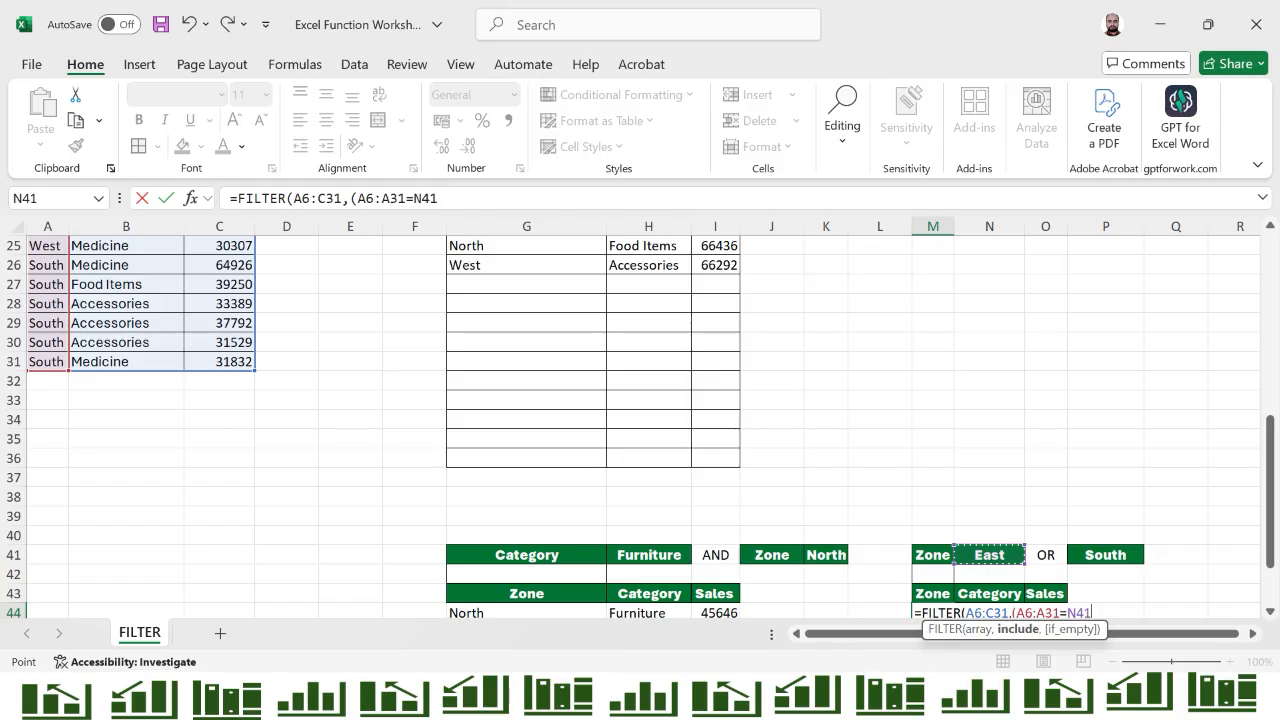
{"action": "type", "text": ")+"}
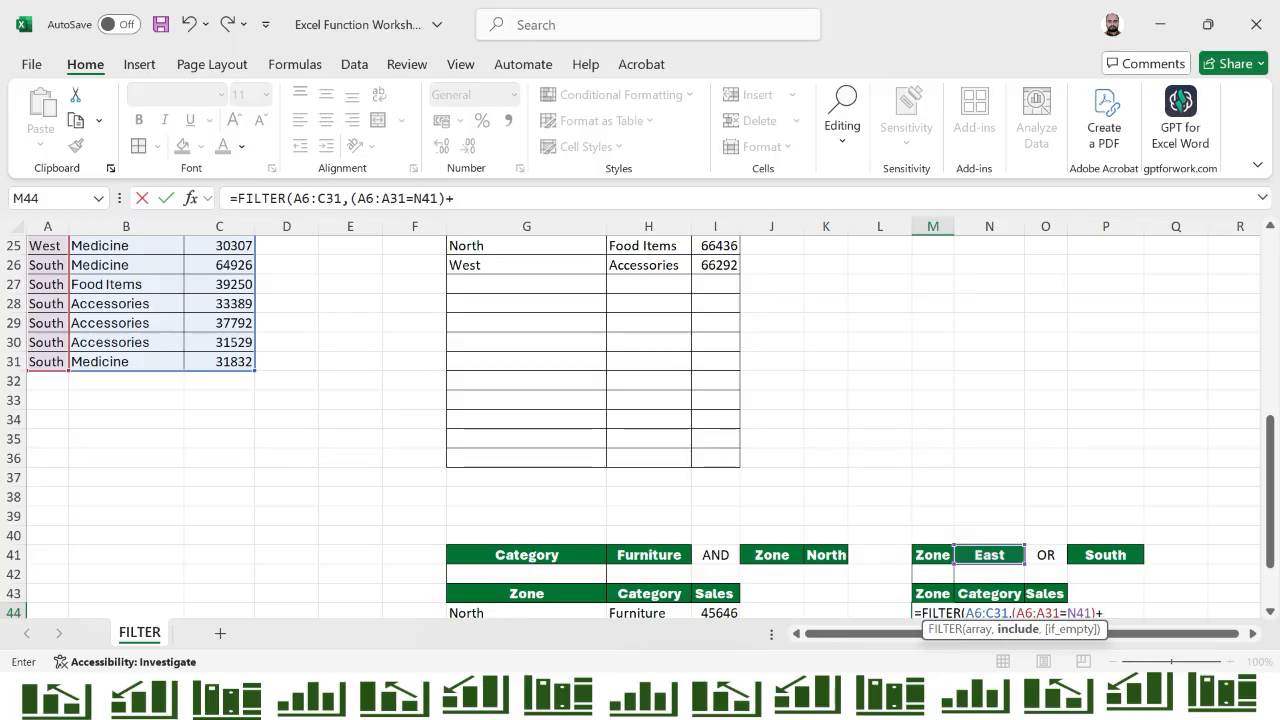
Open the second parenthesised OR condition with the zone range A6:A31
{"action": "type", "text": "("}
{"action": "key", "text": "ctrl+Left"}
{"action": "key", "text": "ctrl+Left"}
{"action": "key", "text": "ctrl+Up"}
{"action": "key", "text": "ctrl+Up"}
{"action": "key", "text": "ctrl+Left"}
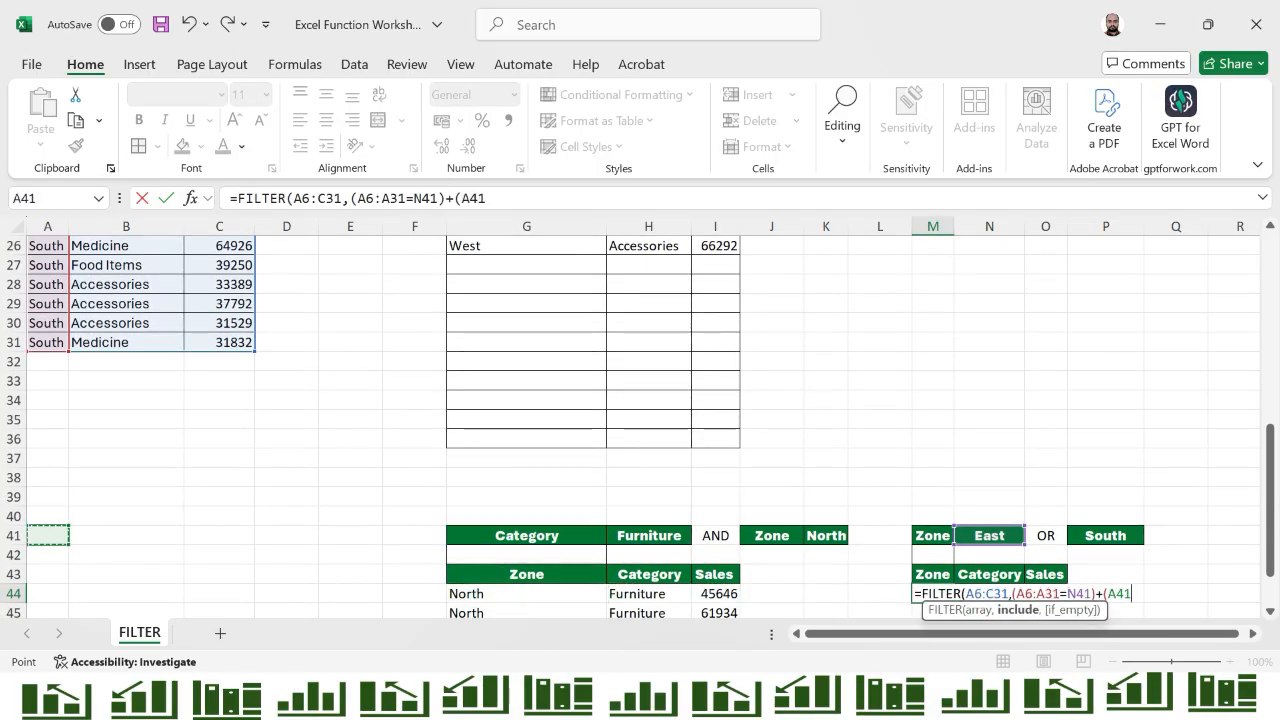
{"action": "key", "text": "ctrl+Up"}
{"action": "key", "text": "ctrl+Up"}
{"action": "key", "text": "ctrl+Up"}
{"action": "key", "text": "Down"}
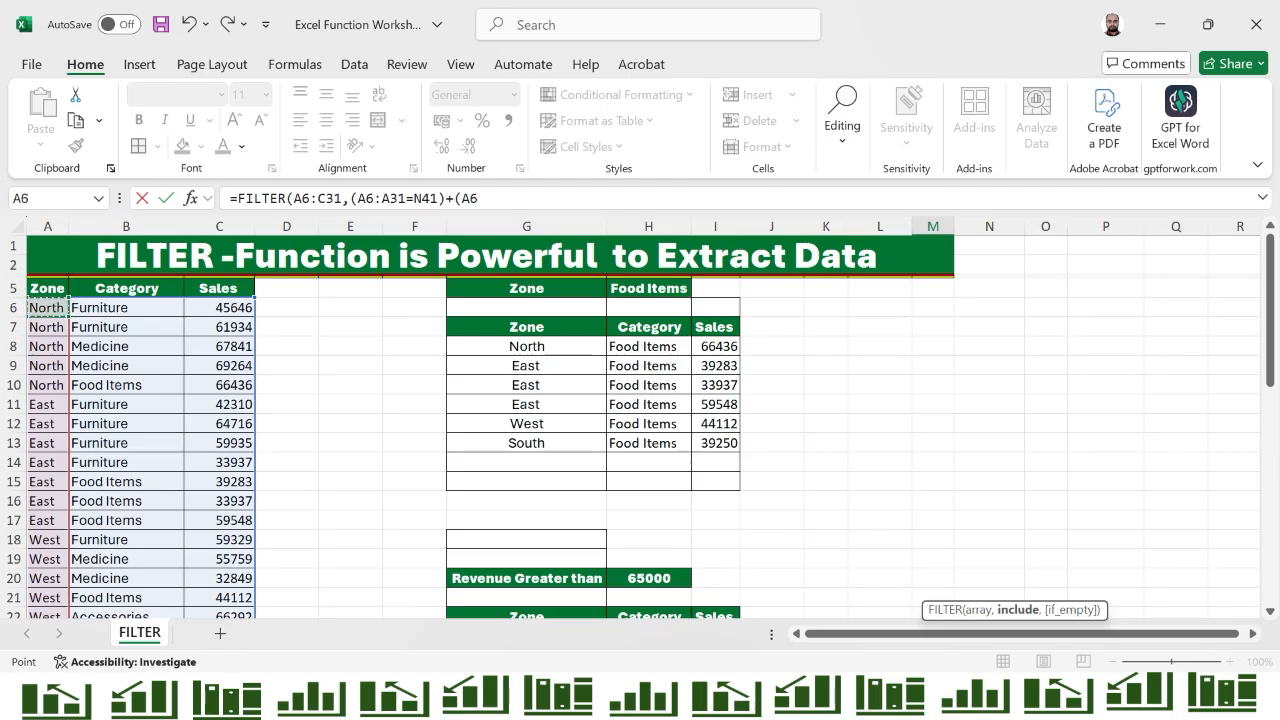
{"action": "key", "text": "ctrl+shift+Down"}
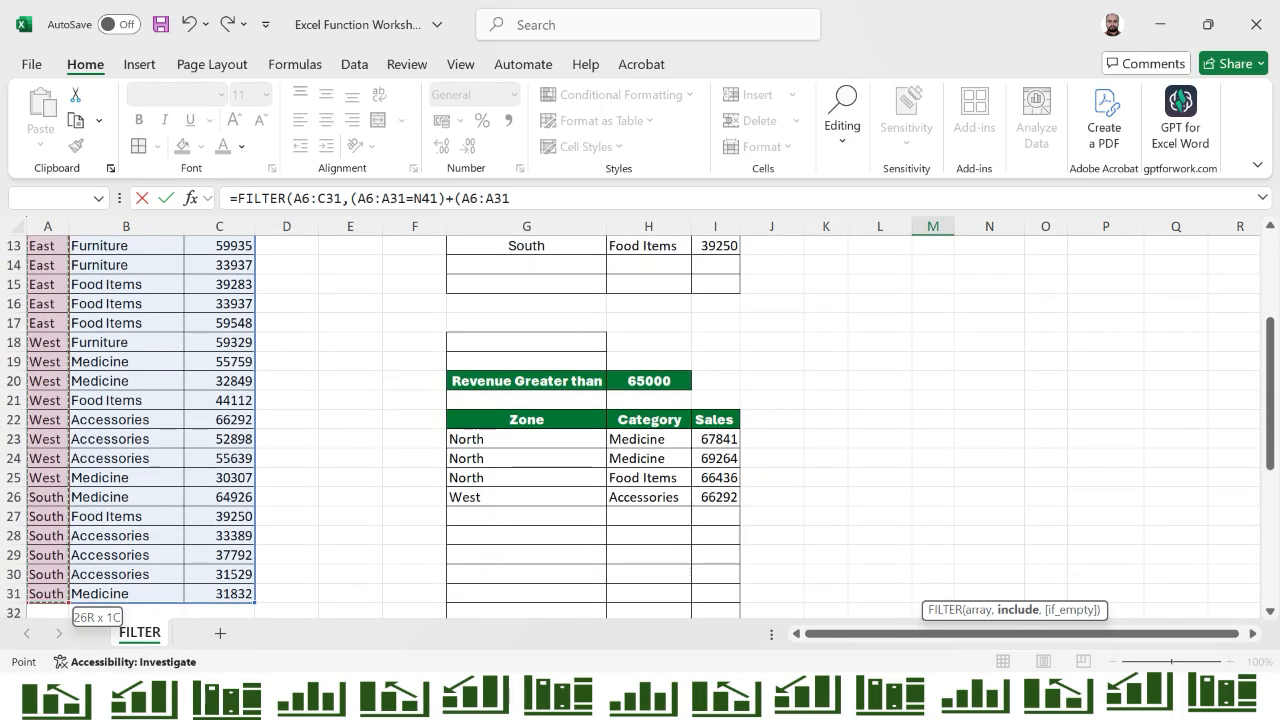
Make the second condition require the zone to equal the South criterion in P41 and close its parenthesis
{"action": "type", "text": "="}
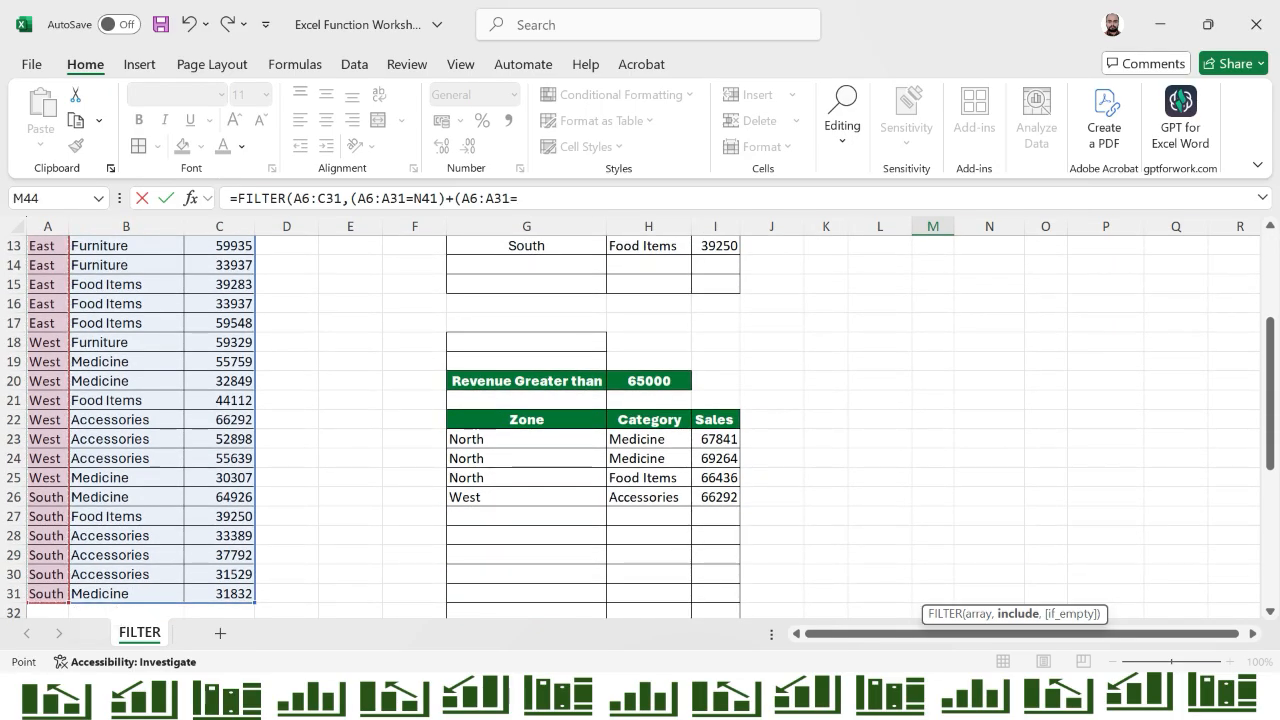
{"action": "key", "text": "Up"}
{"action": "key", "text": "Right"}
{"action": "key", "text": "Up"}
{"action": "key", "text": "Up"}
{"action": "key", "text": "Right"}
{"action": "key", "text": "Right"}
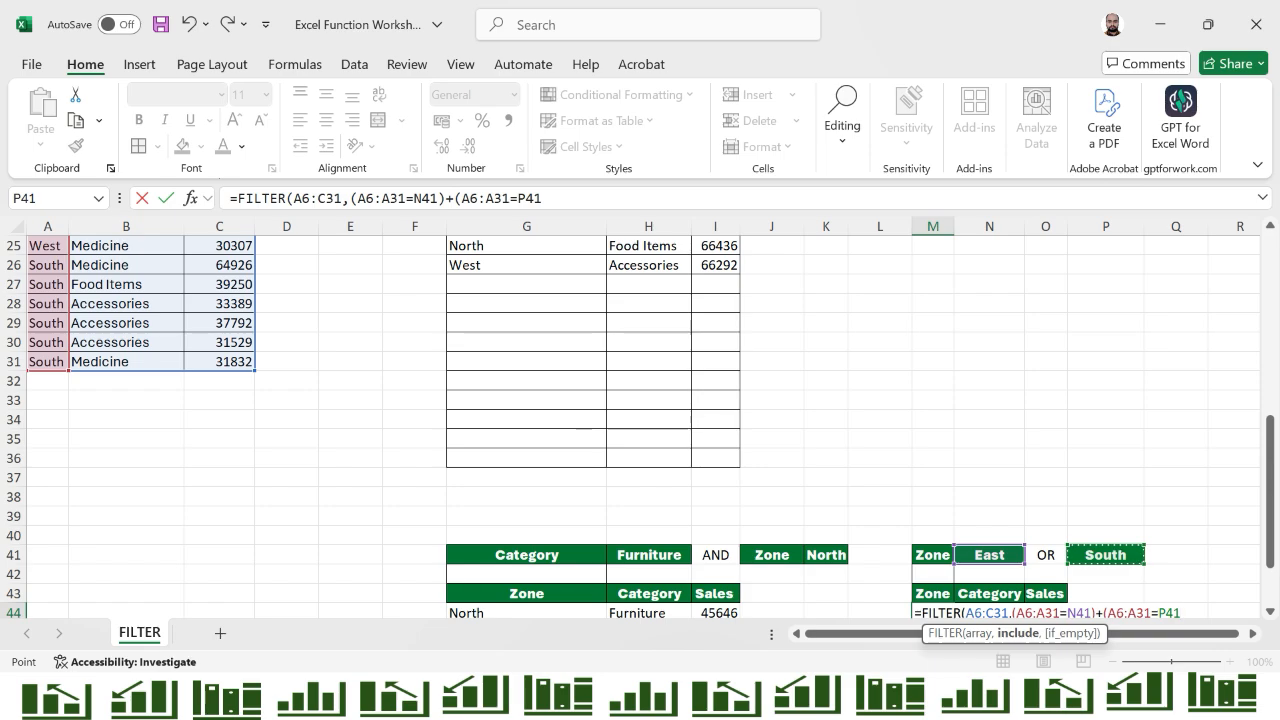
{"action": "type", "text": ")"}
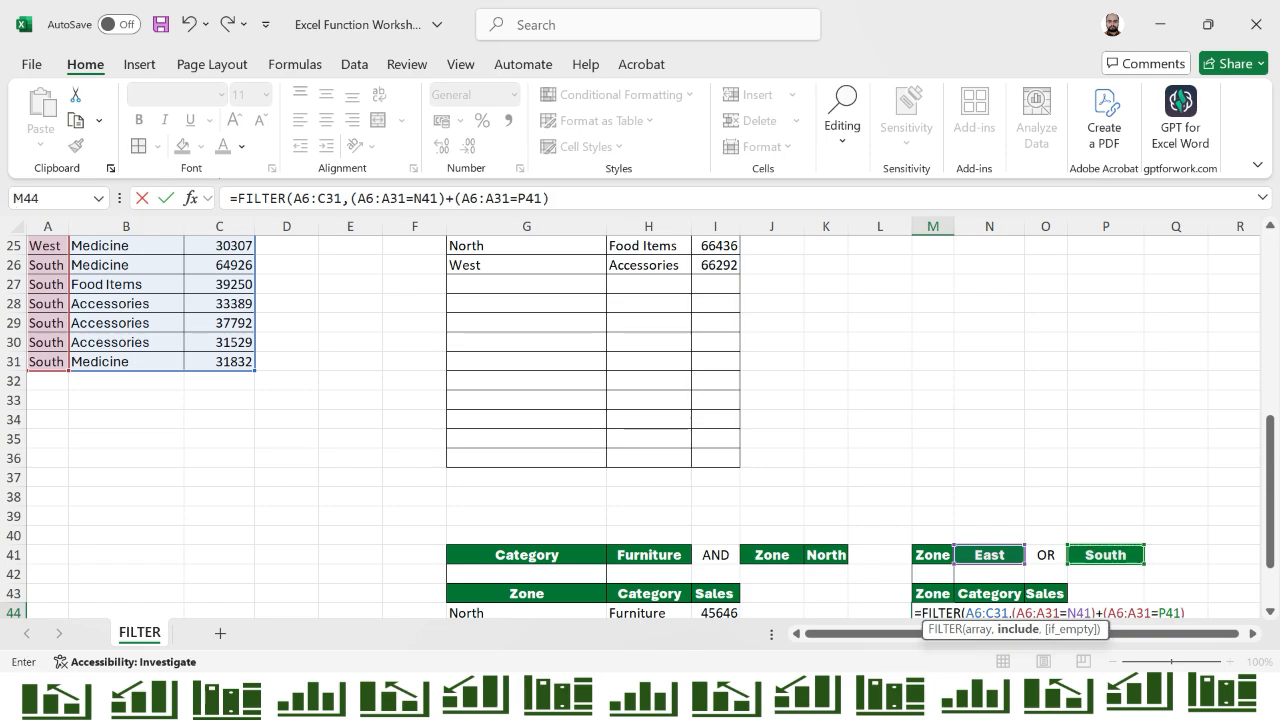
Add "No Match Found" as the value for empty results and complete the East-or-South FILTER formula in M44
{"action": "type", "text": ", No"}
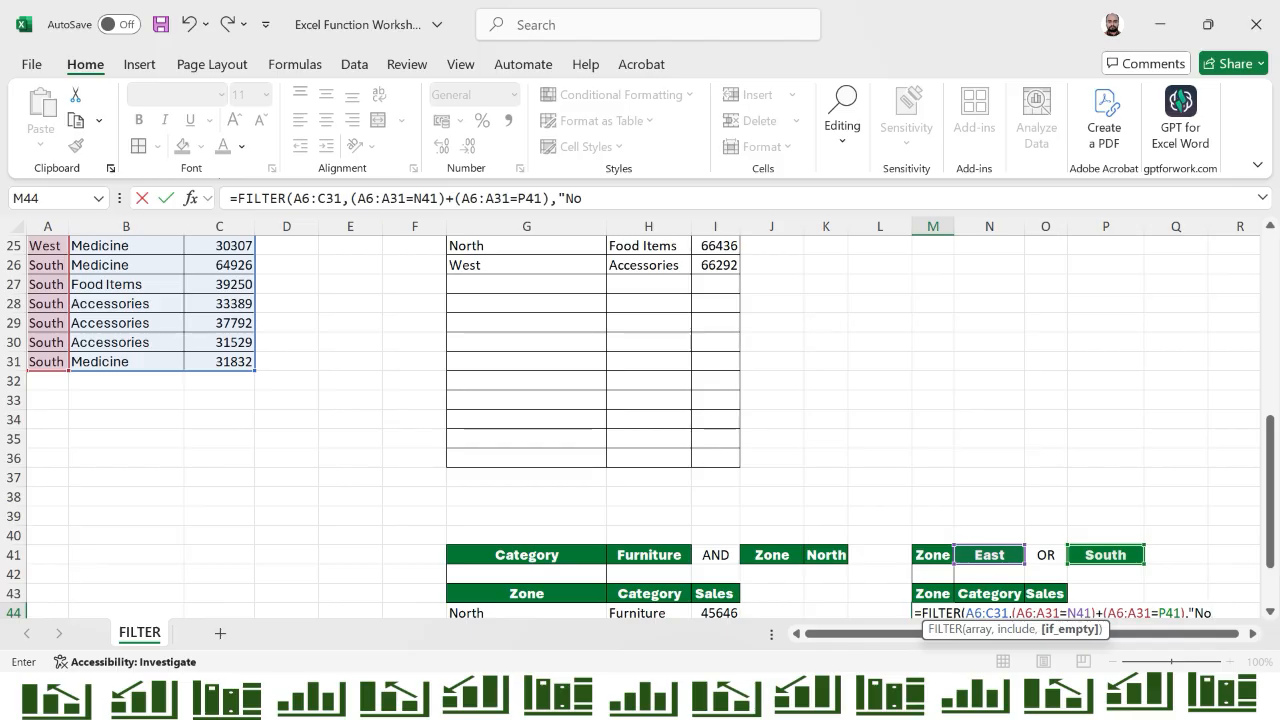
{"action": "type", "text": " Match Founf"}
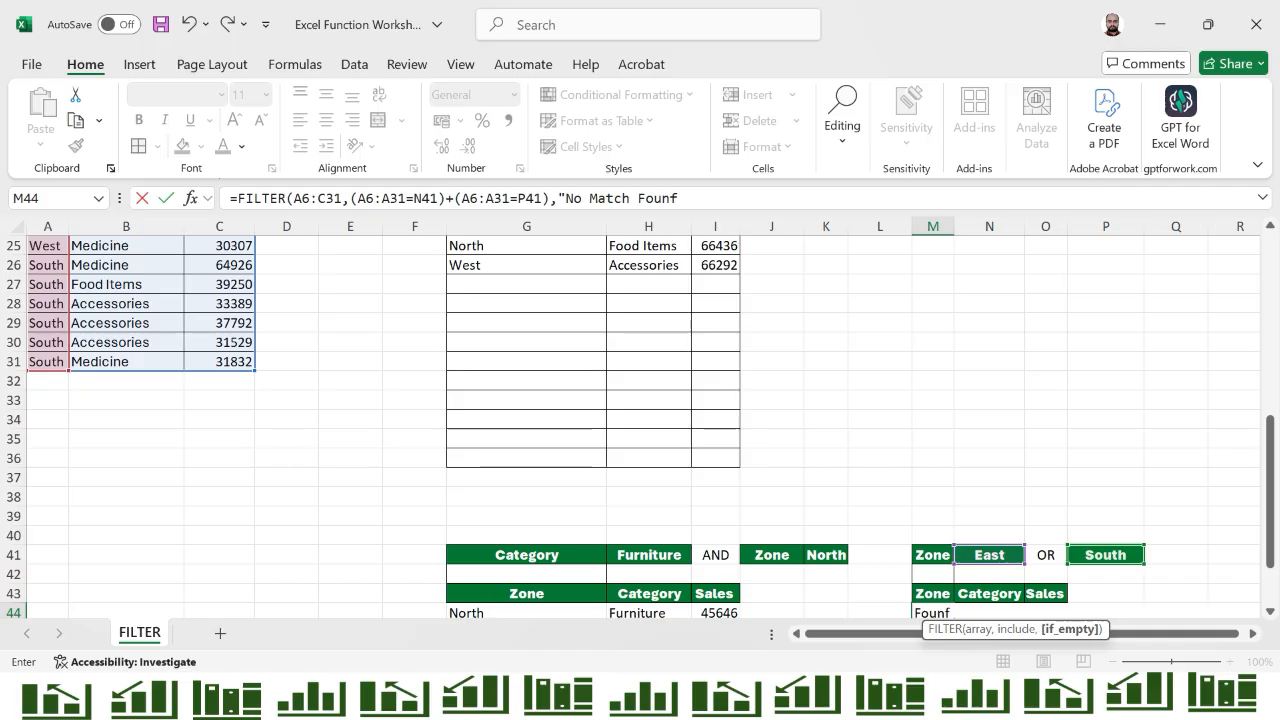
{"action": "key", "text": "BackSpace"}
{"action": "type", "text": "d\")"}
{"action": "key", "text": "Return"}
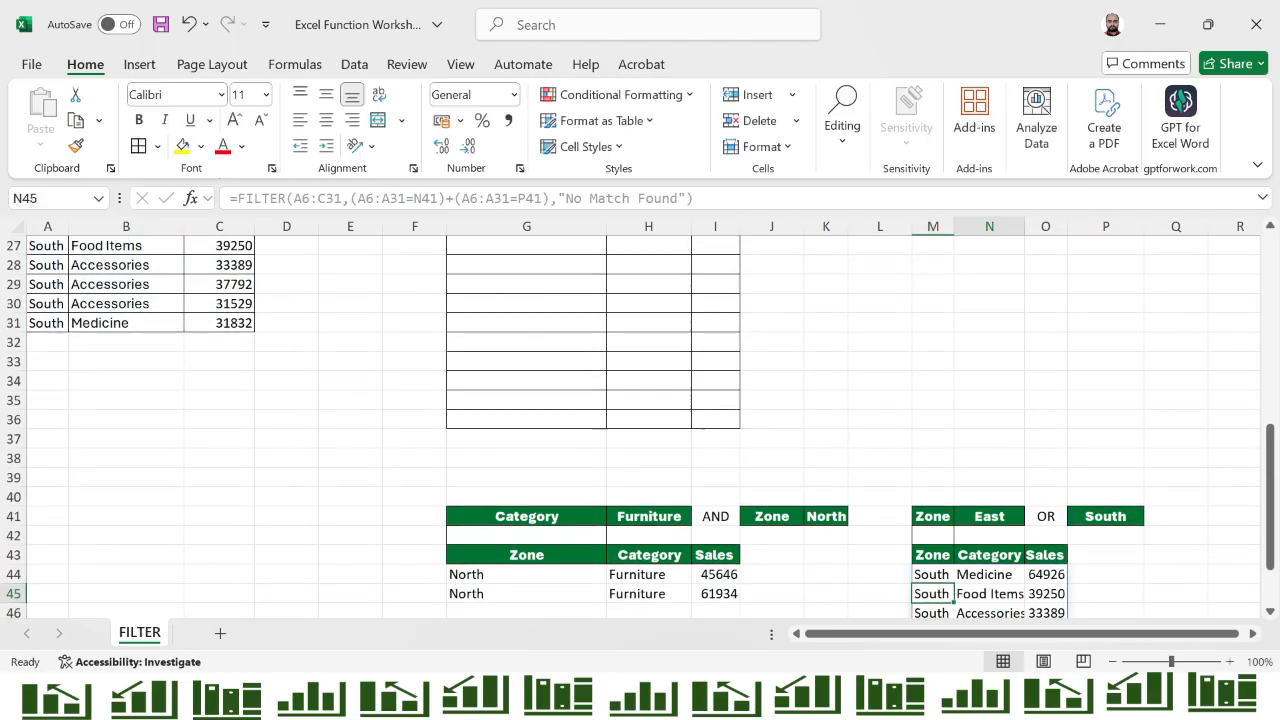
Go through the extracted zone records and auto-fit columns N and O to their Category and Sales contents
{"action": "key", "text": "Right"}
{"action": "key", "text": "Down"}
{"action": "key", "text": "Down"}
{"action": "key", "text": "Down"}
{"action": "key", "text": "Down"}
{"action": "key", "text": "Down"}
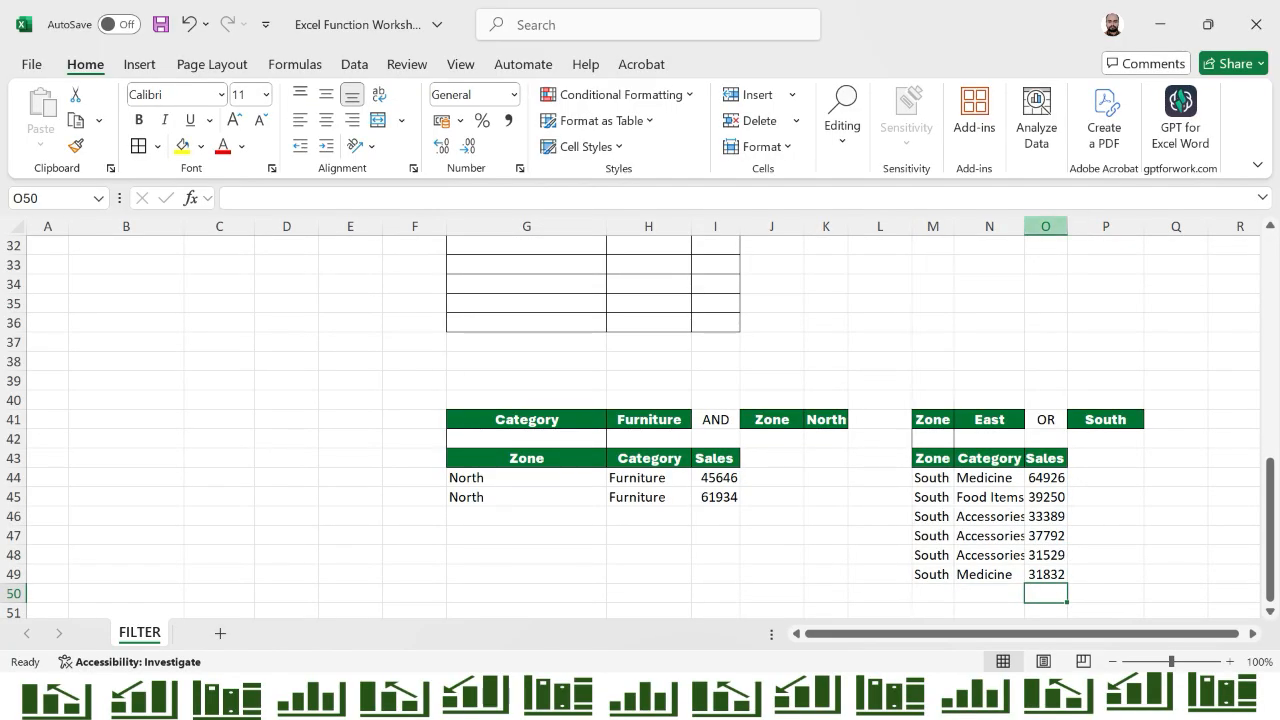
{"action": "double_click", "coordinate": [1024, 226]}
{"action": "double_click", "coordinate": [1070, 226]}
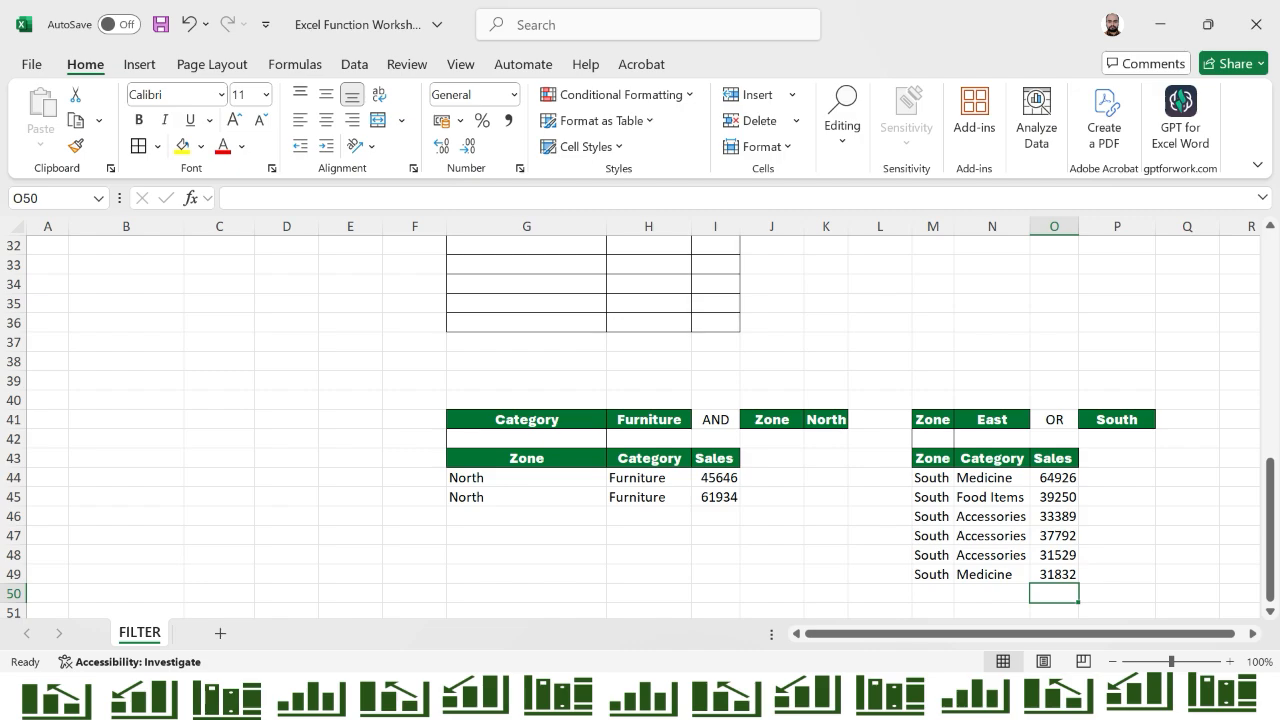
Return to the source sales table at the start of the sheet to review its zone records
{"action": "scroll", "coordinate": [640, 427], "scroll_direction": "up", "scroll_amount": 7}
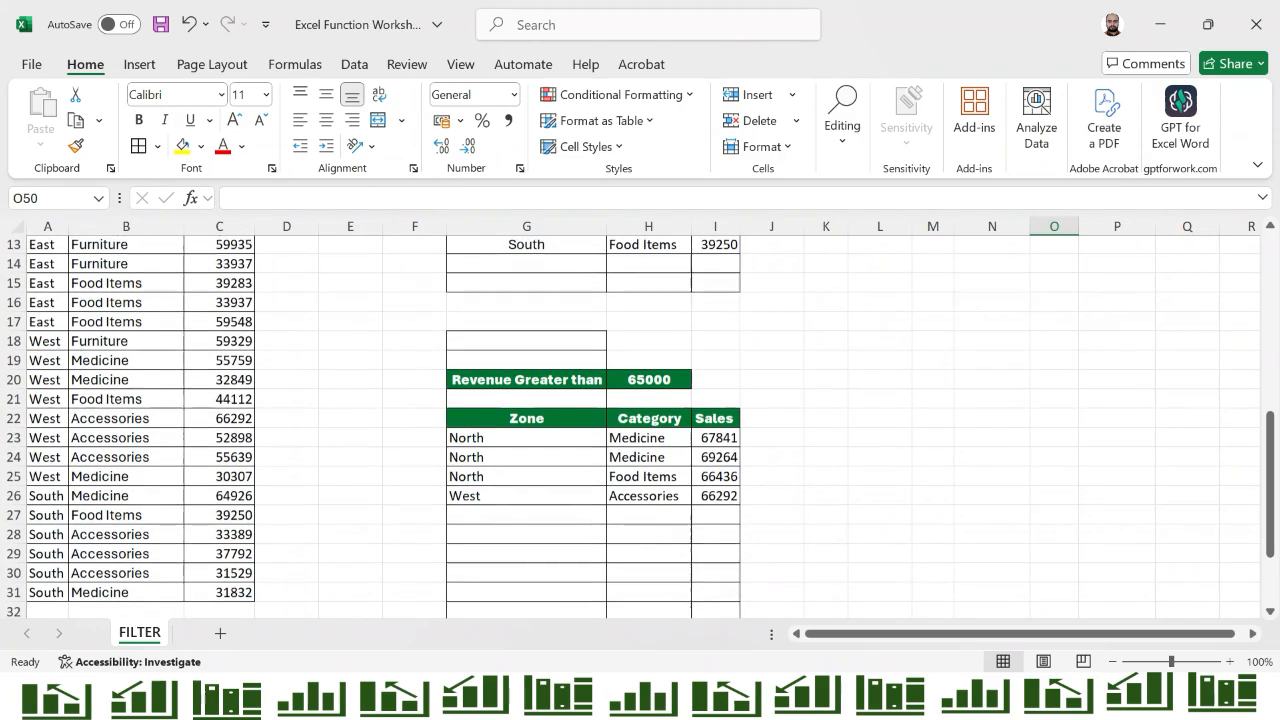
{"action": "scroll", "coordinate": [640, 427], "scroll_direction": "up", "scroll_amount": 1}
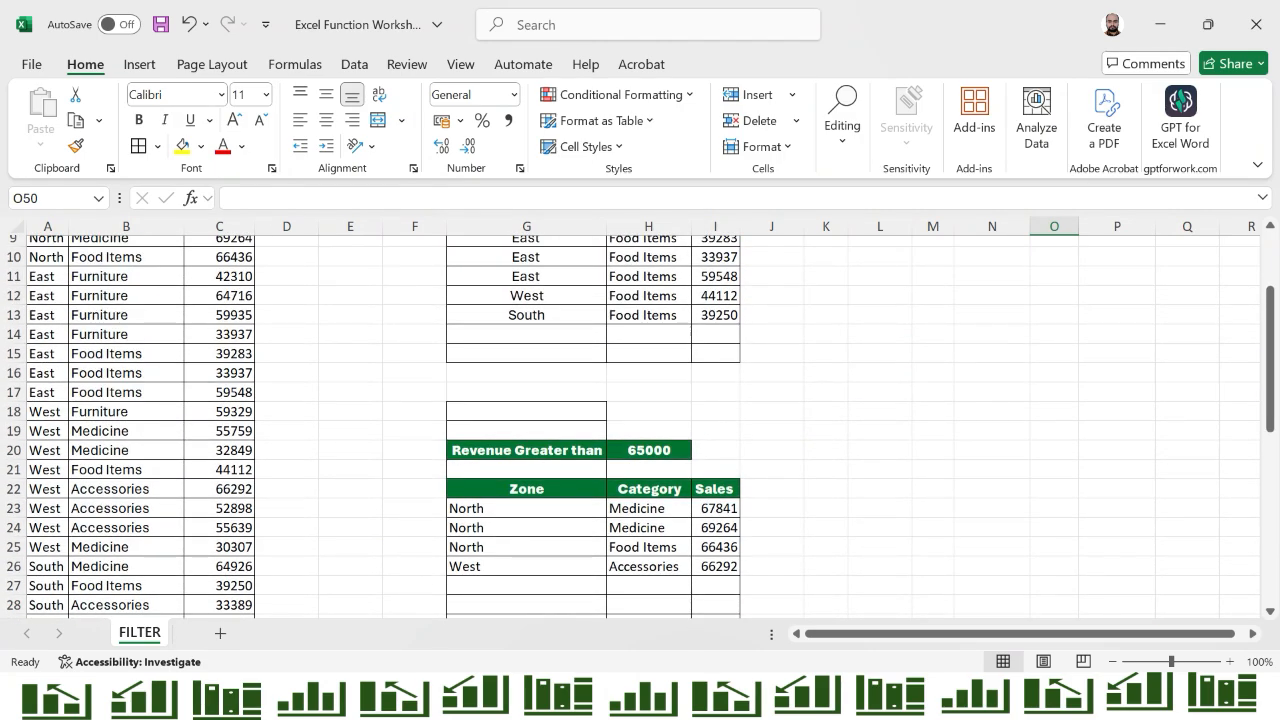
{"action": "scroll", "coordinate": [640, 427], "scroll_direction": "up", "scroll_amount": 2}
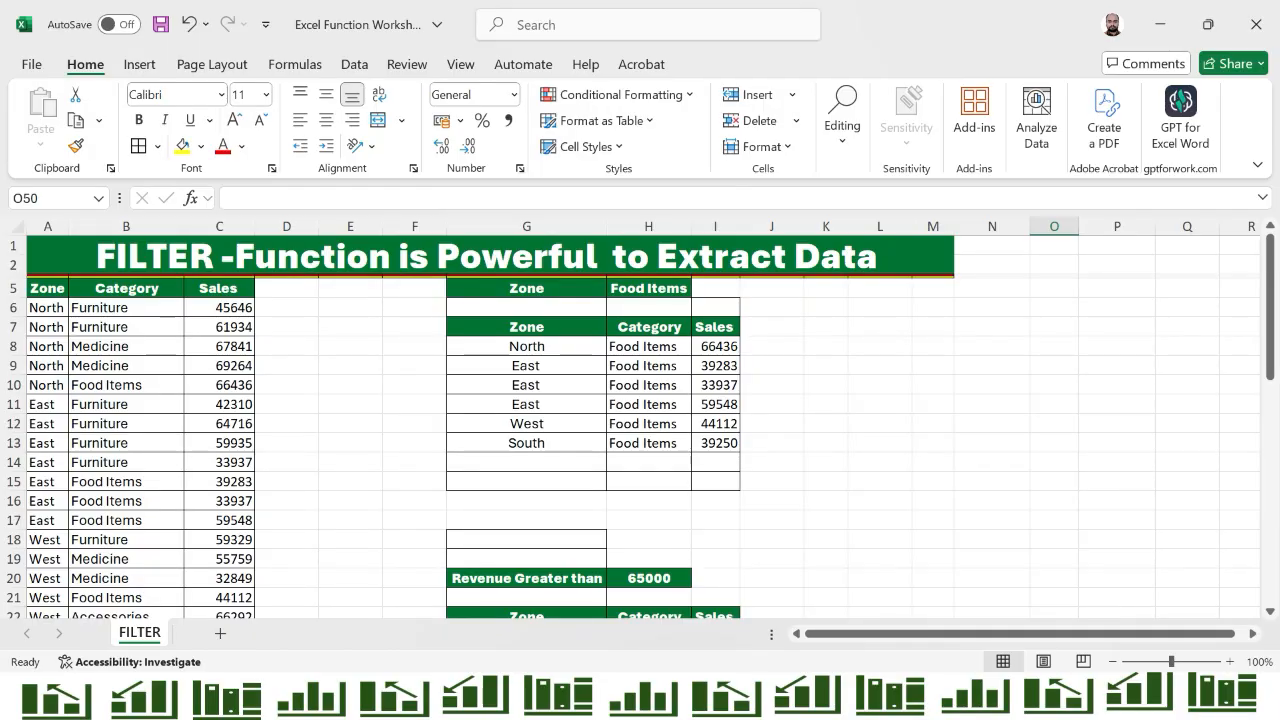